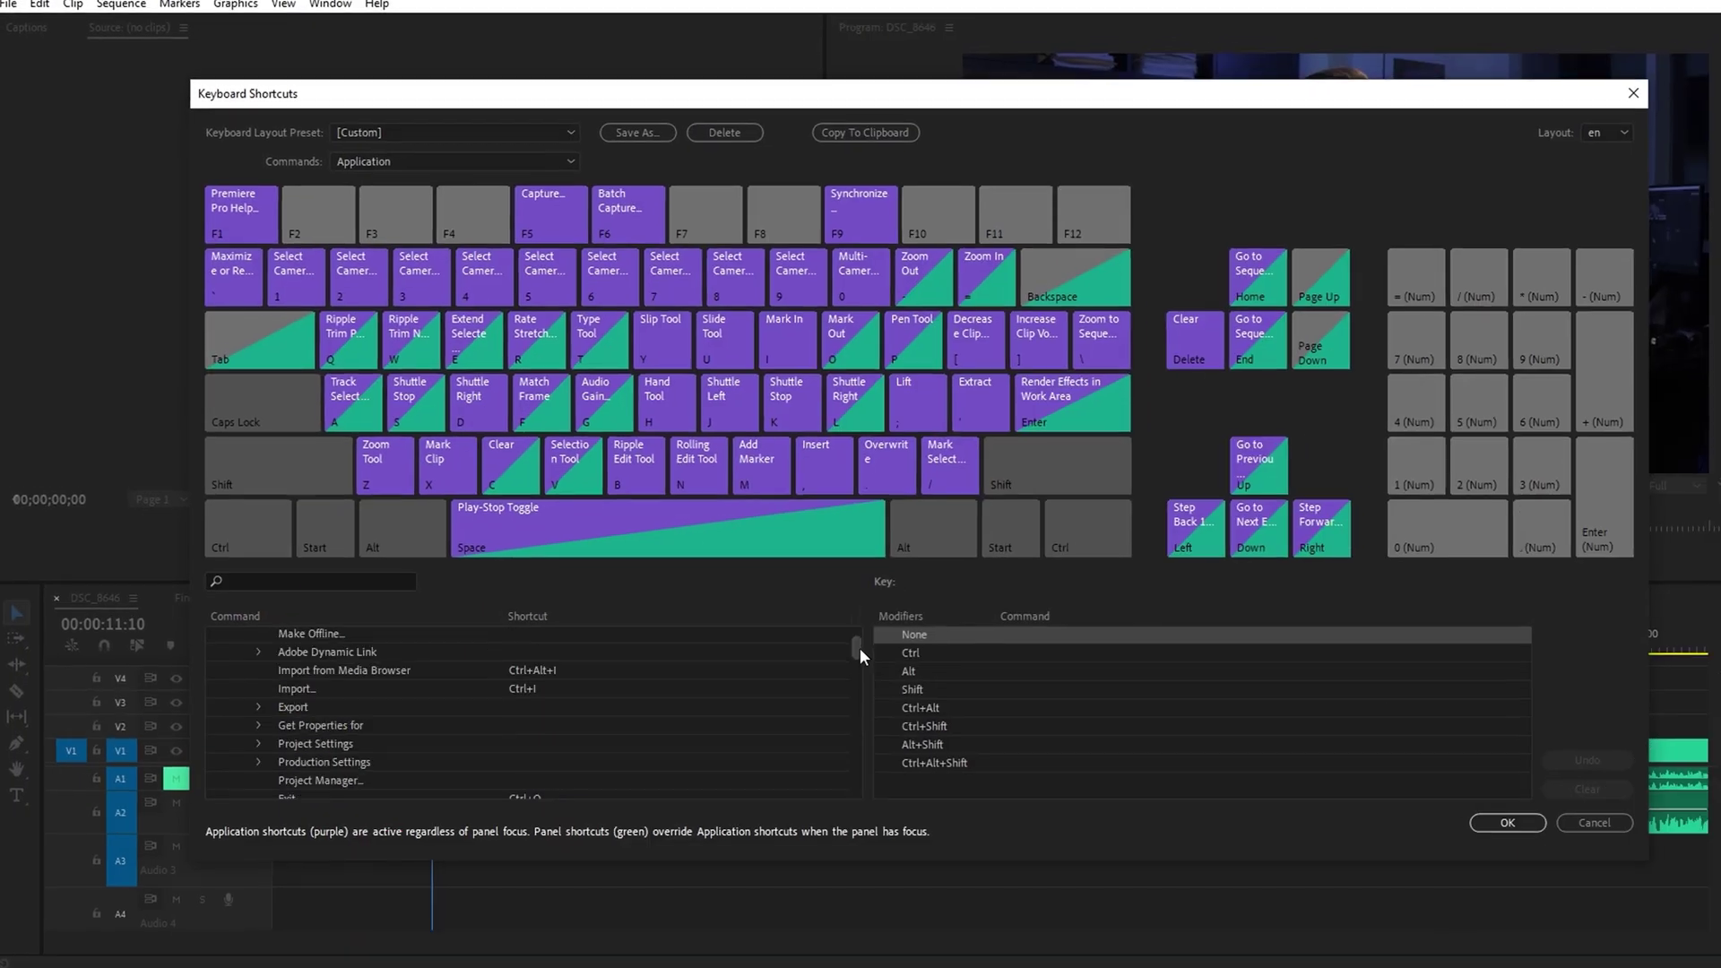
# Scroll the Keyboard Shortcuts command list down to the panel shortcut groups.
pyautogui.moveTo(858, 648); pyautogui.dragTo(861, 708)
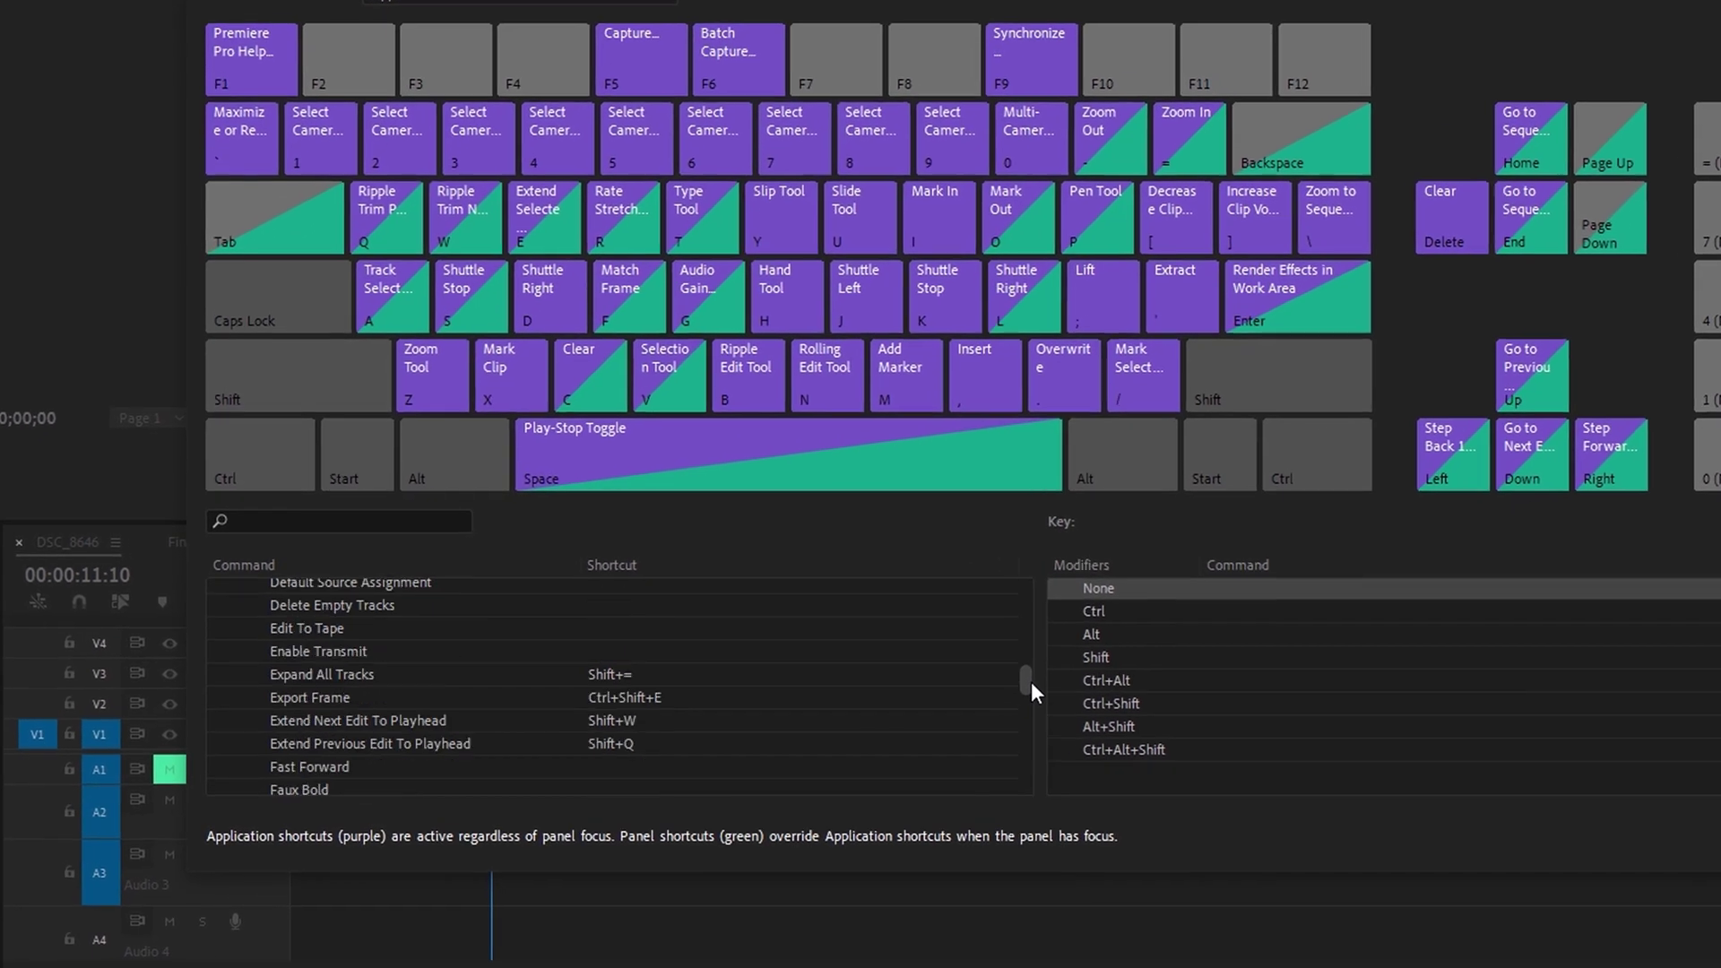
pyautogui.moveTo(1030, 681); pyautogui.dragTo(1036, 754)
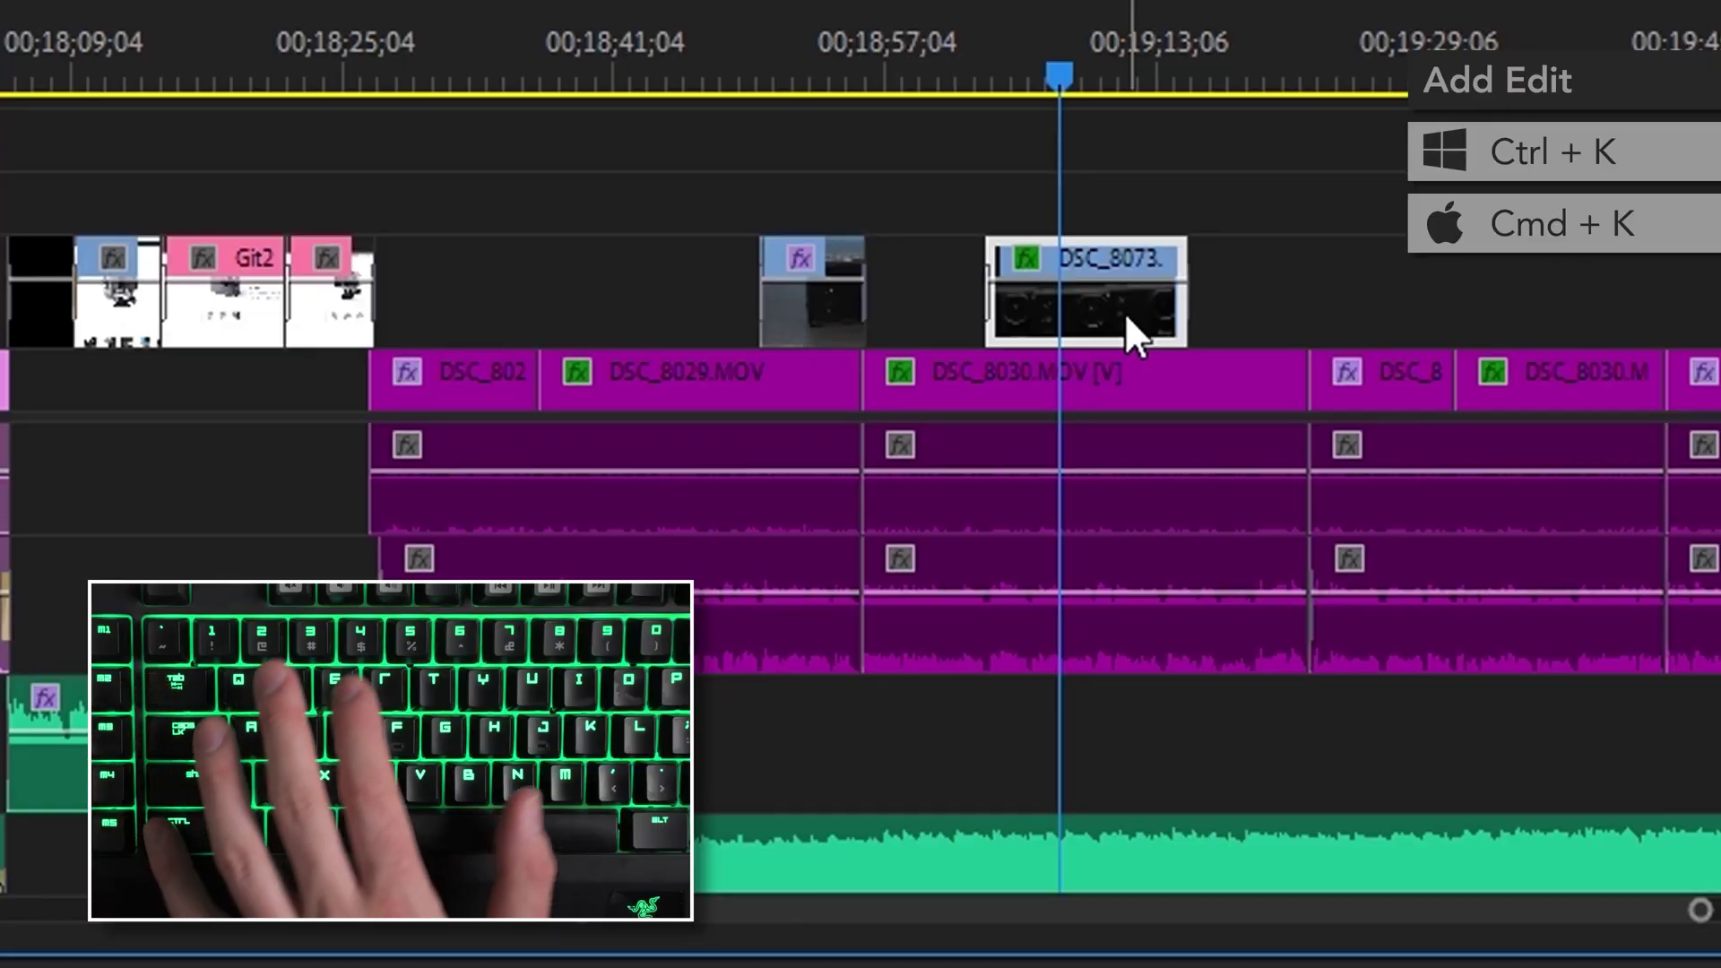
# Split DSC_8073 and DSC_8030 at the playhead with Ctrl+K, then cut all tracks with Ctrl+Shift+K.
pyautogui.hotkey('ctrl', 'k')
pyautogui.click(1040, 375)
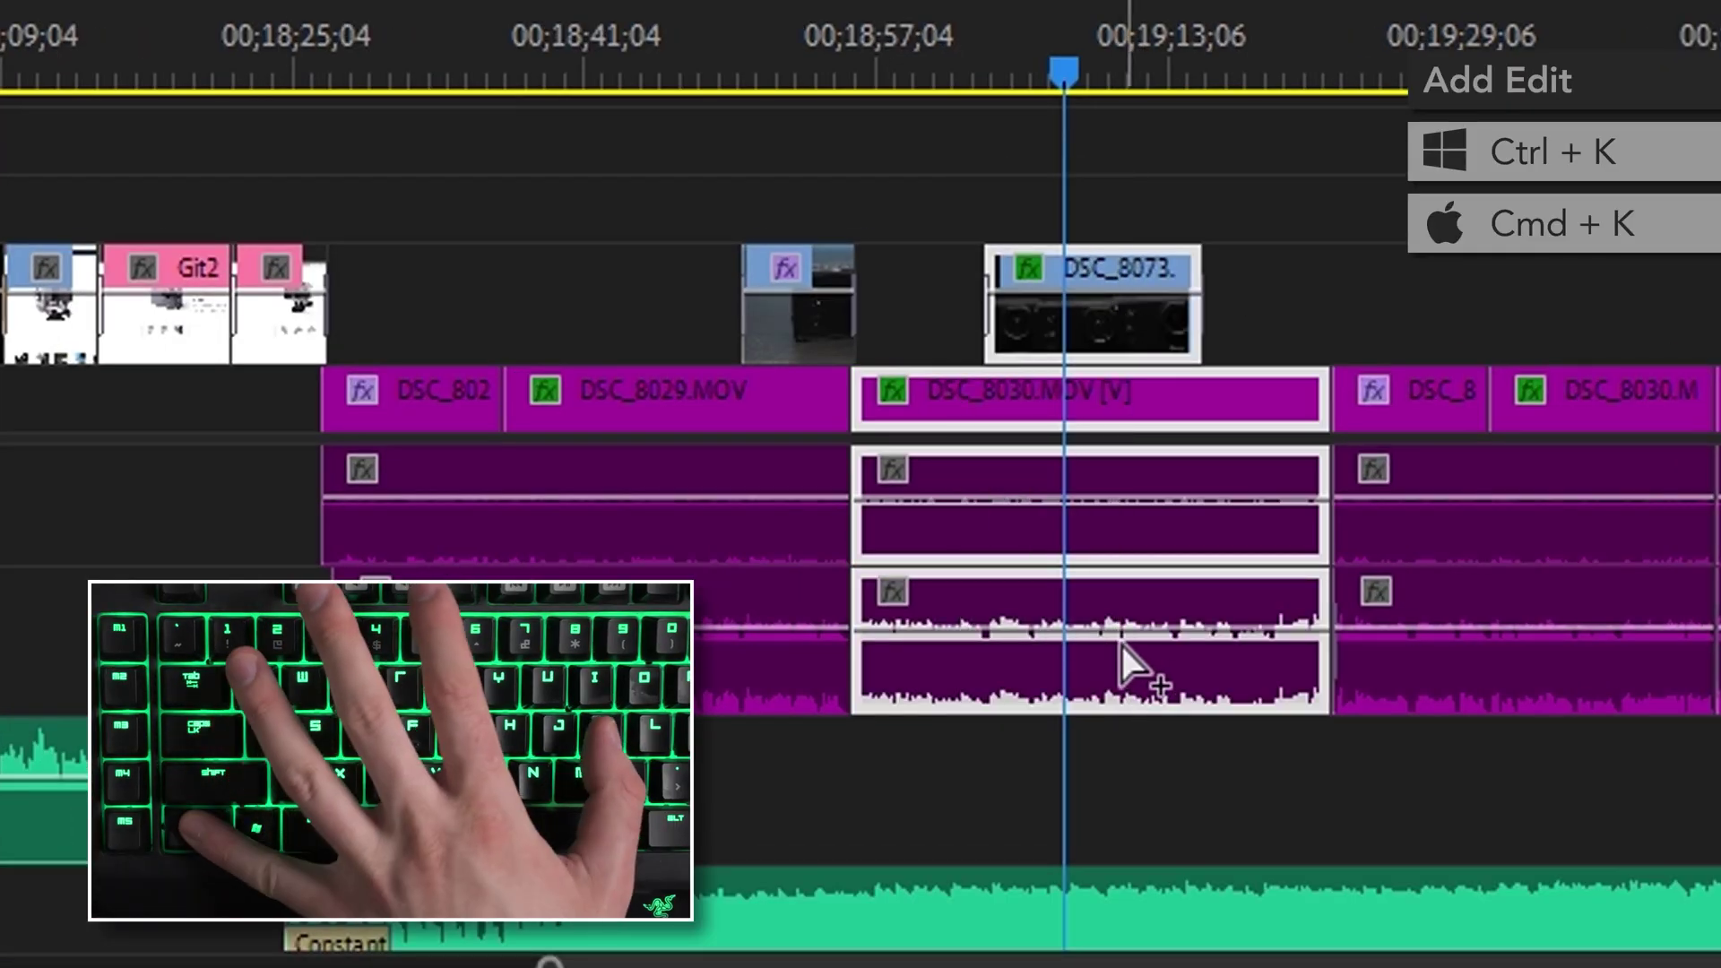
pyautogui.hotkey('ctrl', 'k')
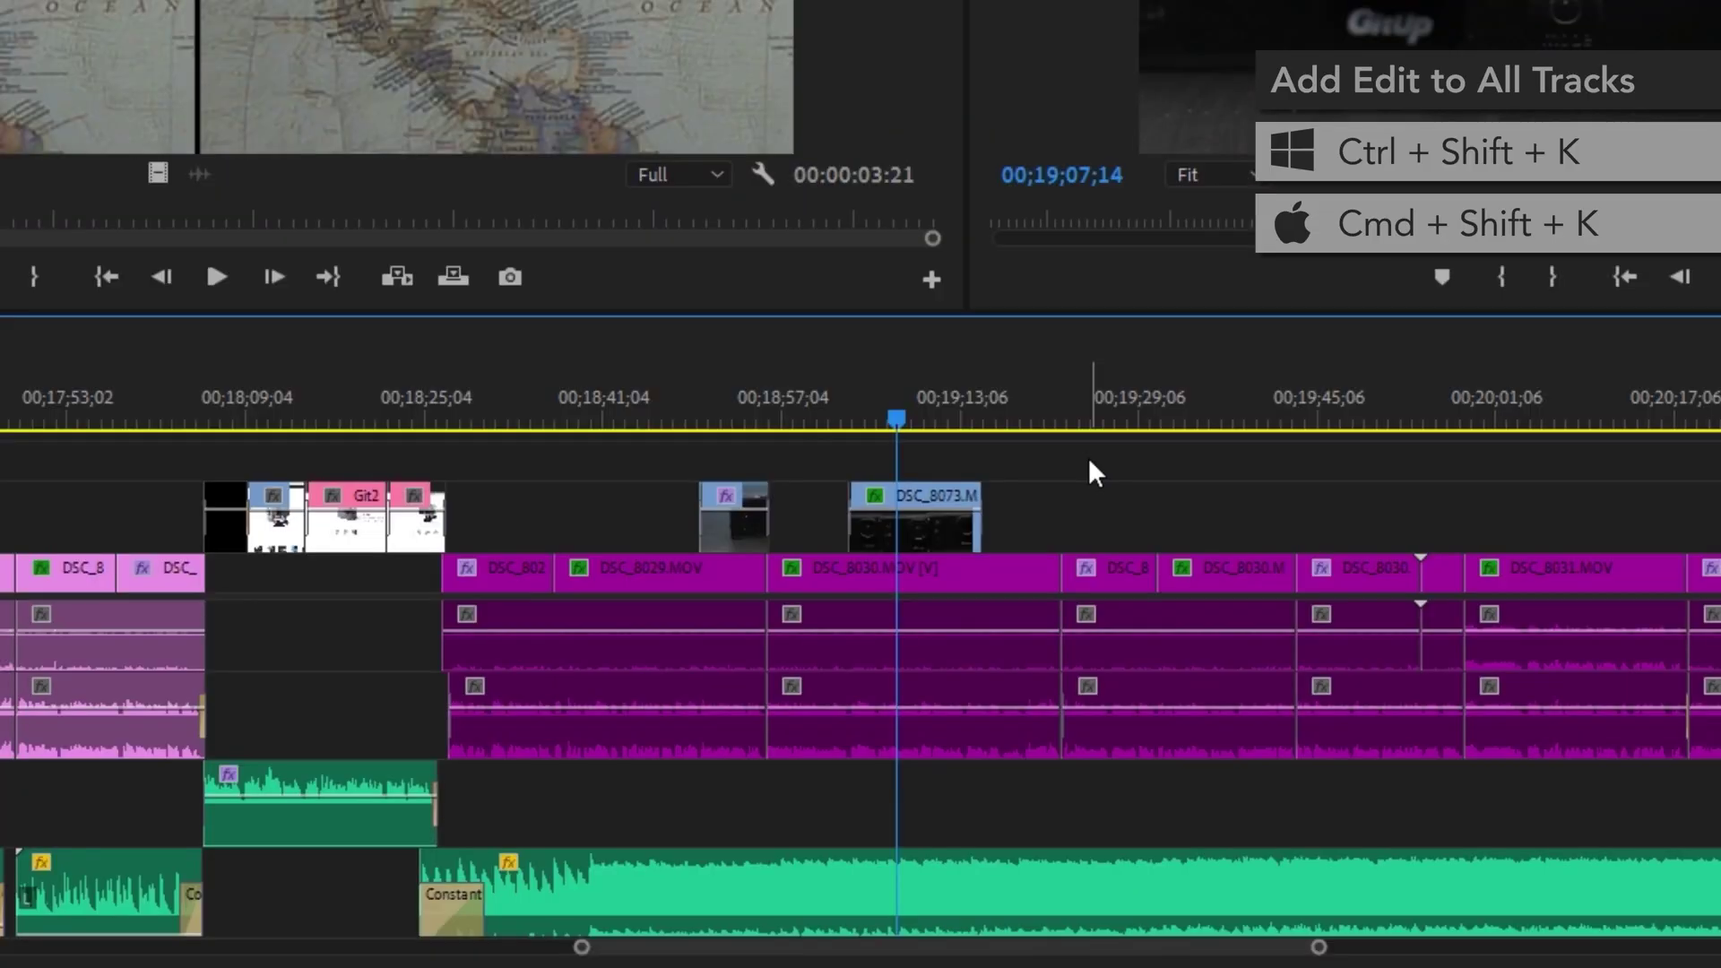
pyautogui.hotkey('ctrl', 'shift', 'k')
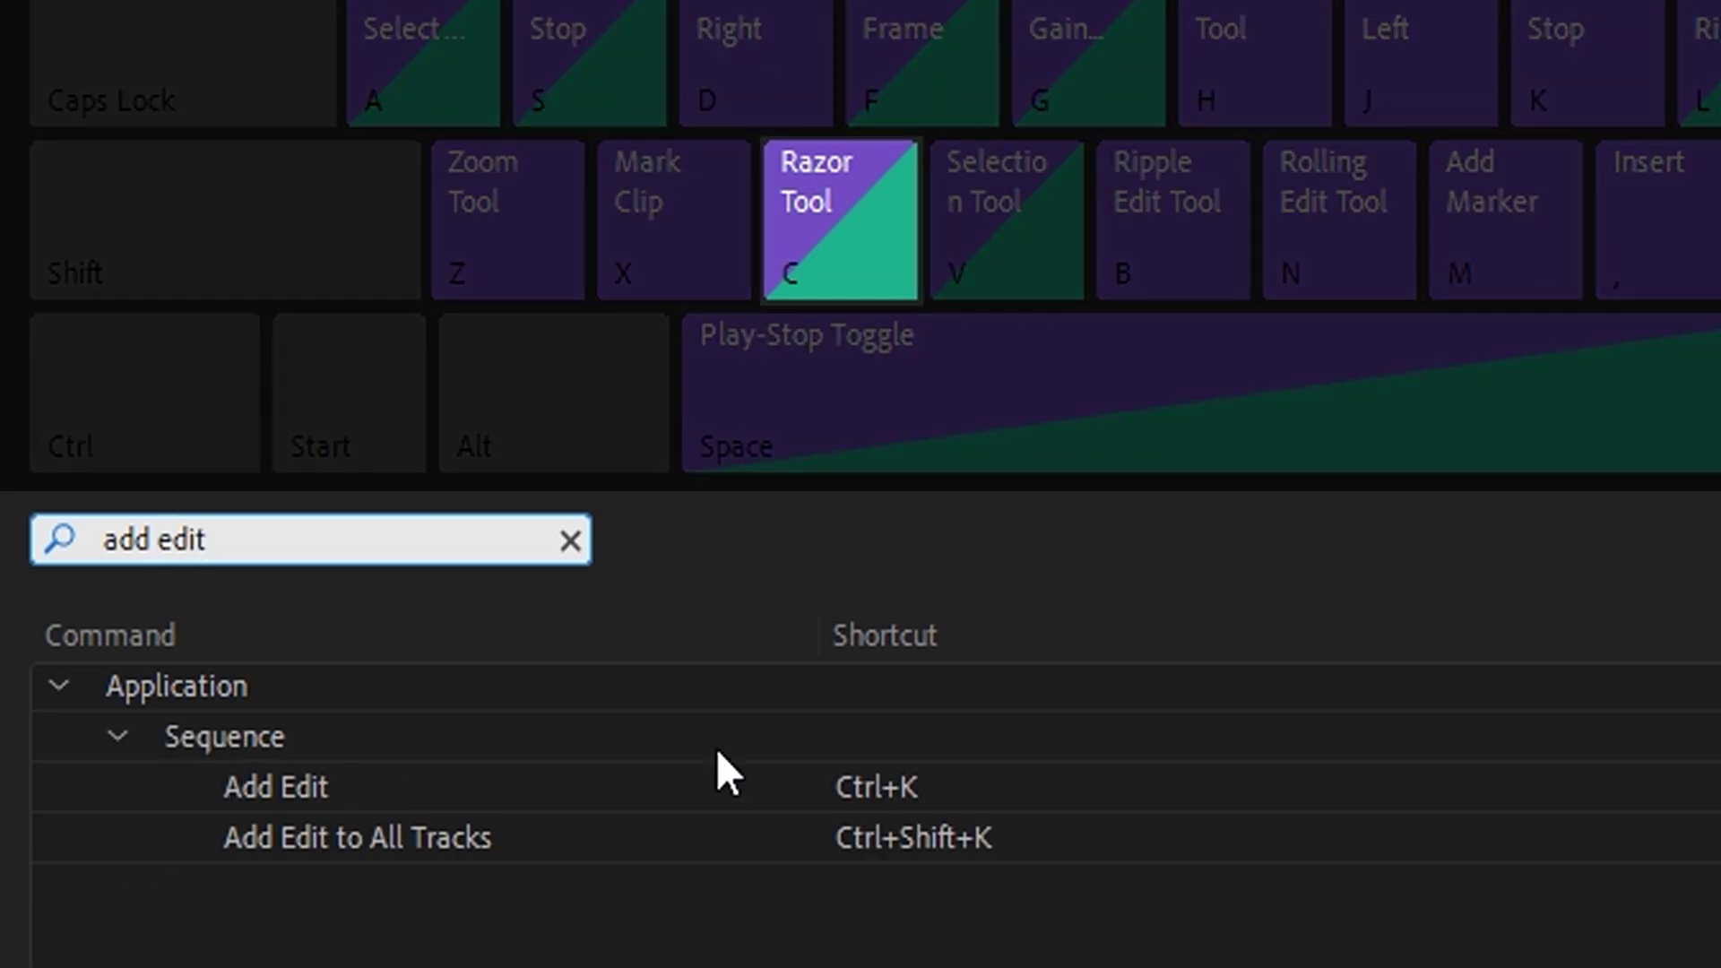
# Bind the C key to Add Edit as a second shortcut next to Ctrl+K.
pyautogui.click(1003, 789)
pyautogui.press('c')
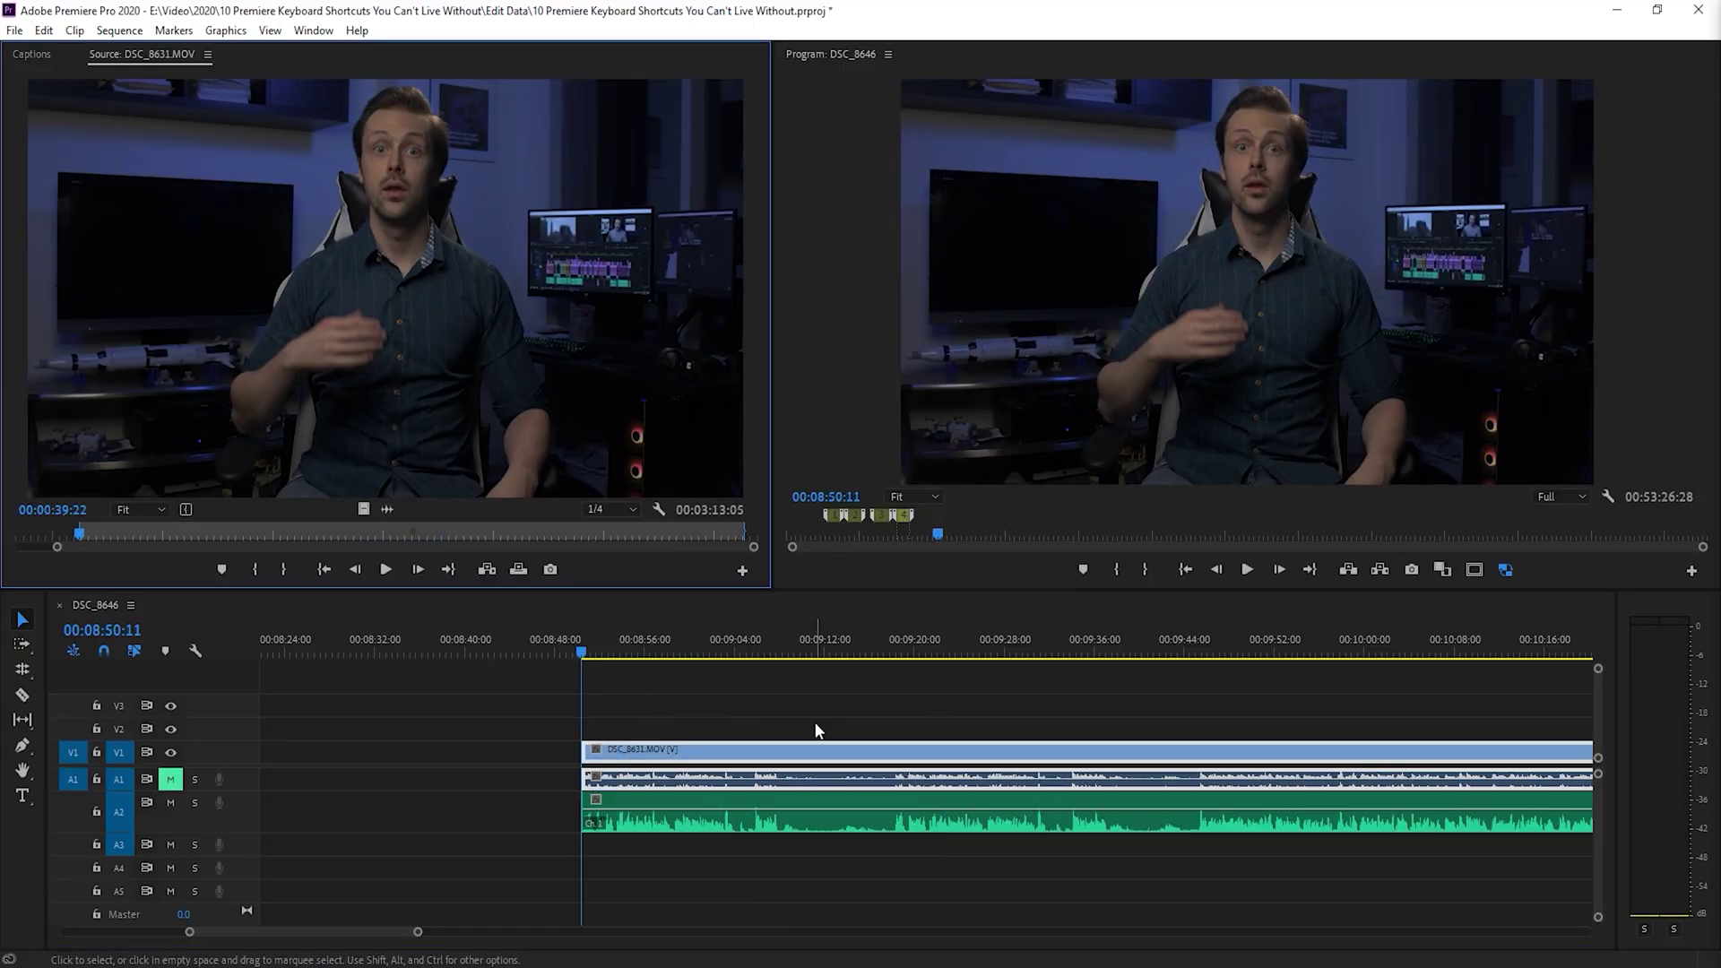
# Play the sequence and ripple-trim clip start and end to the playhead with Q and W.
pyautogui.press('space')
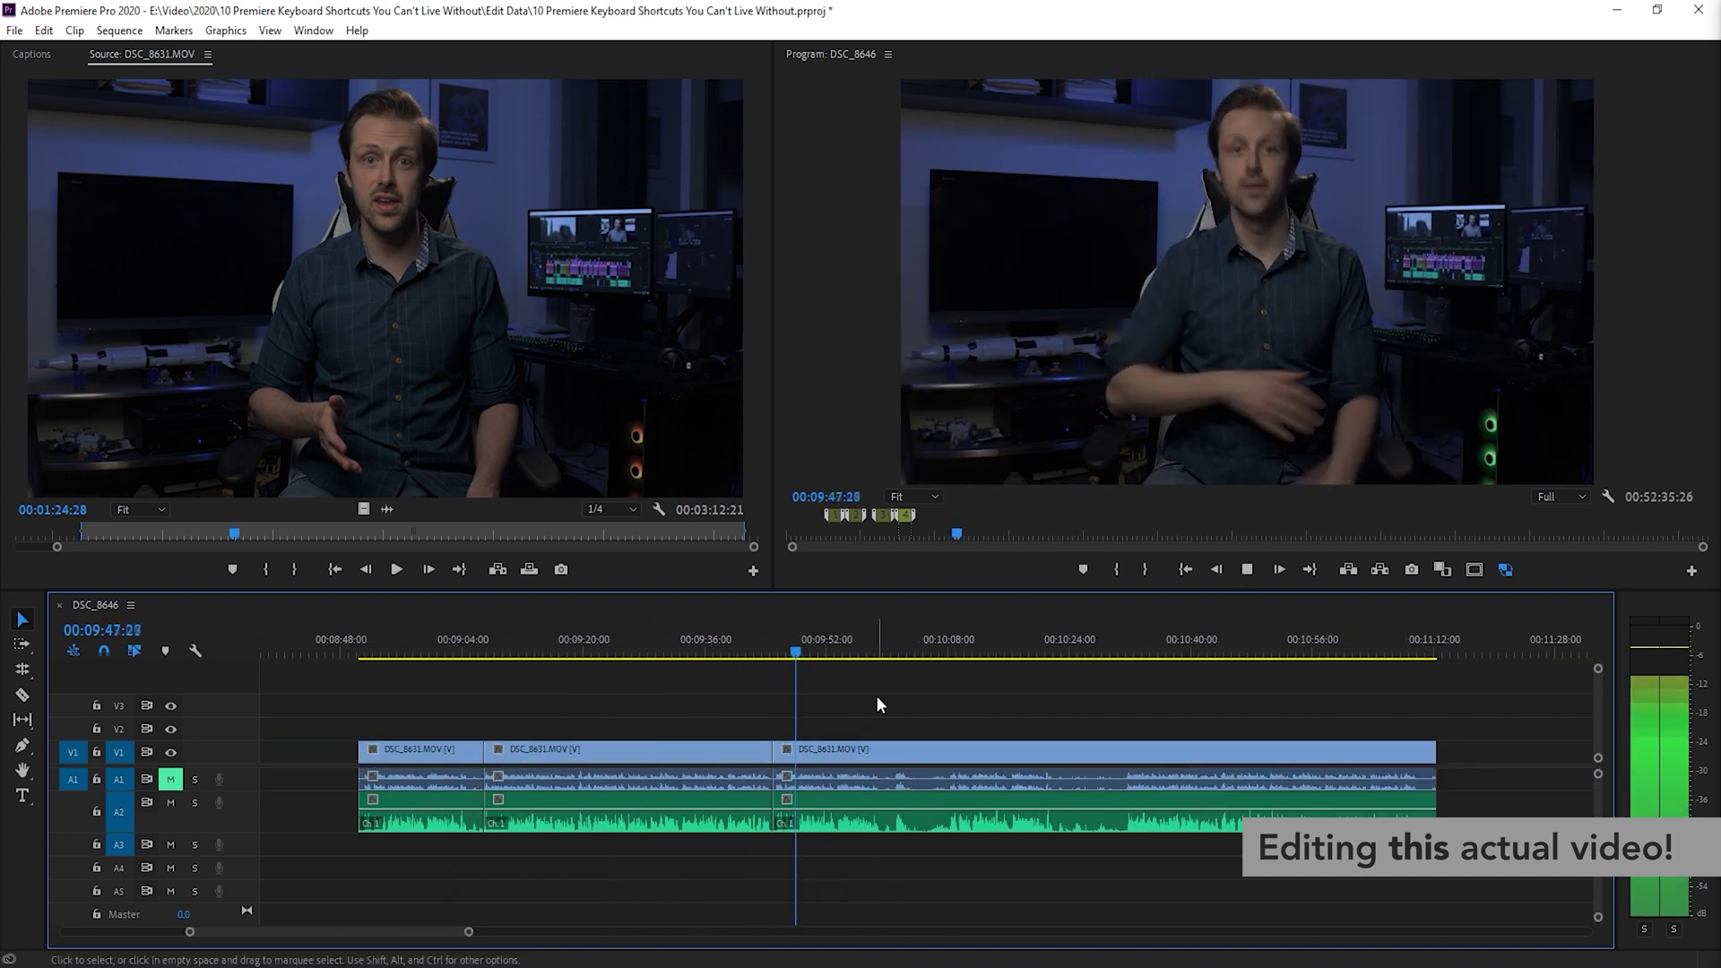
pyautogui.press('q')
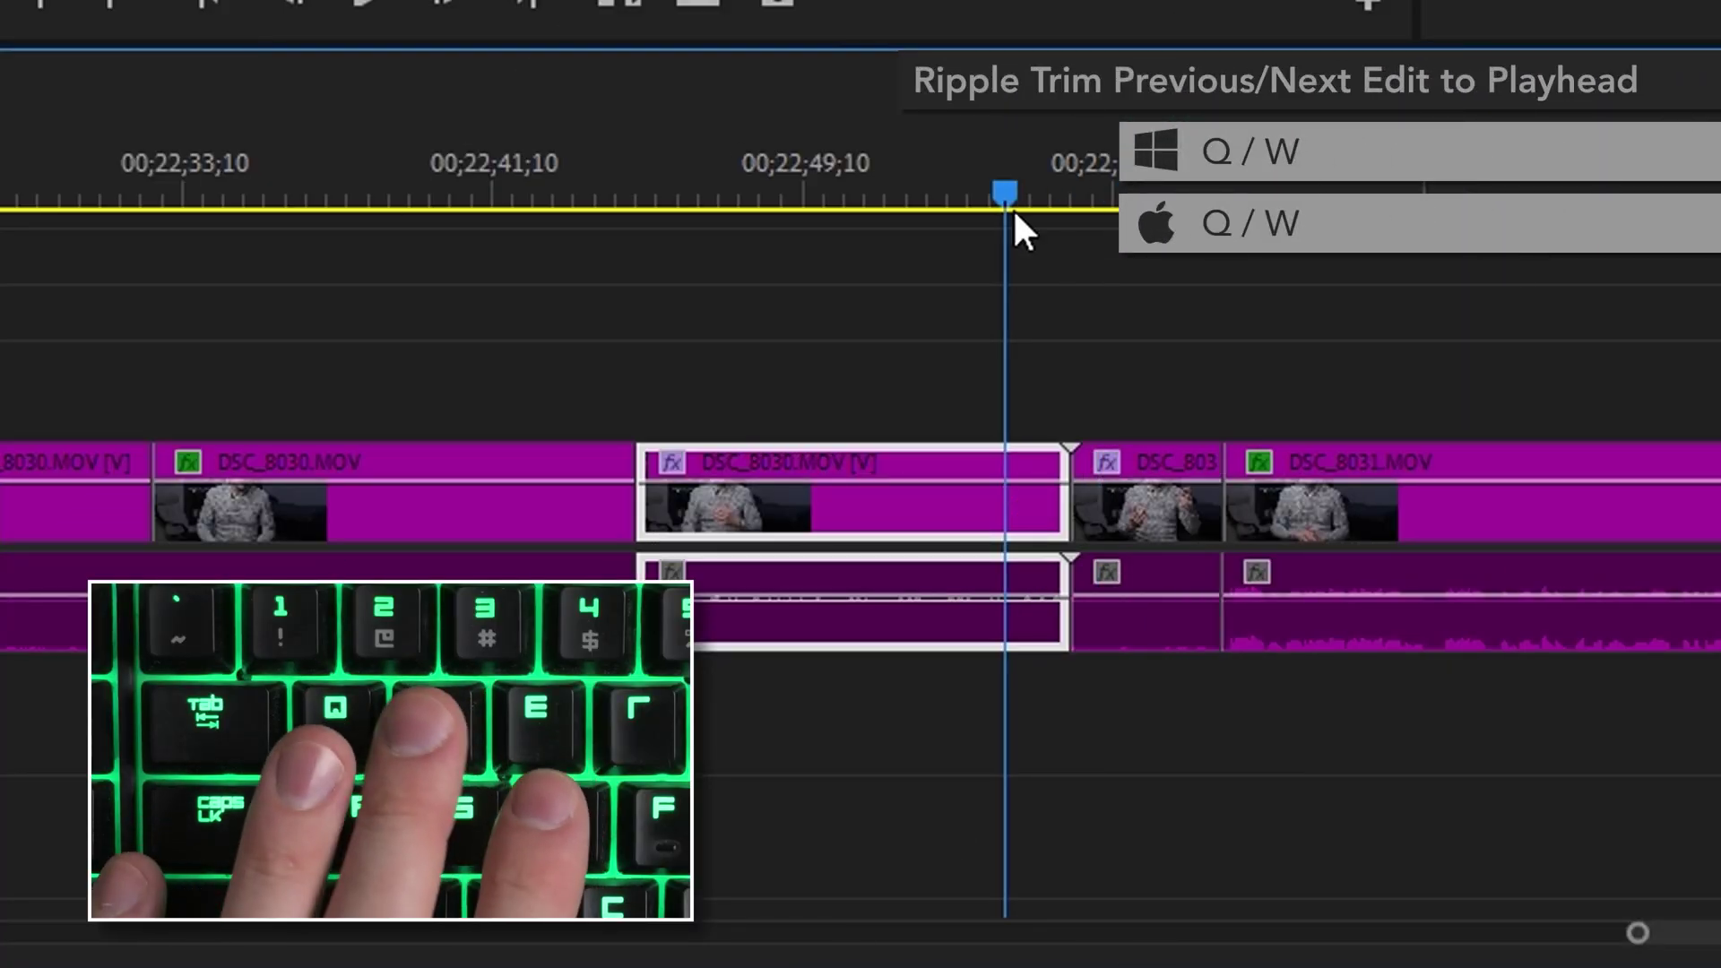
pyautogui.press('w')
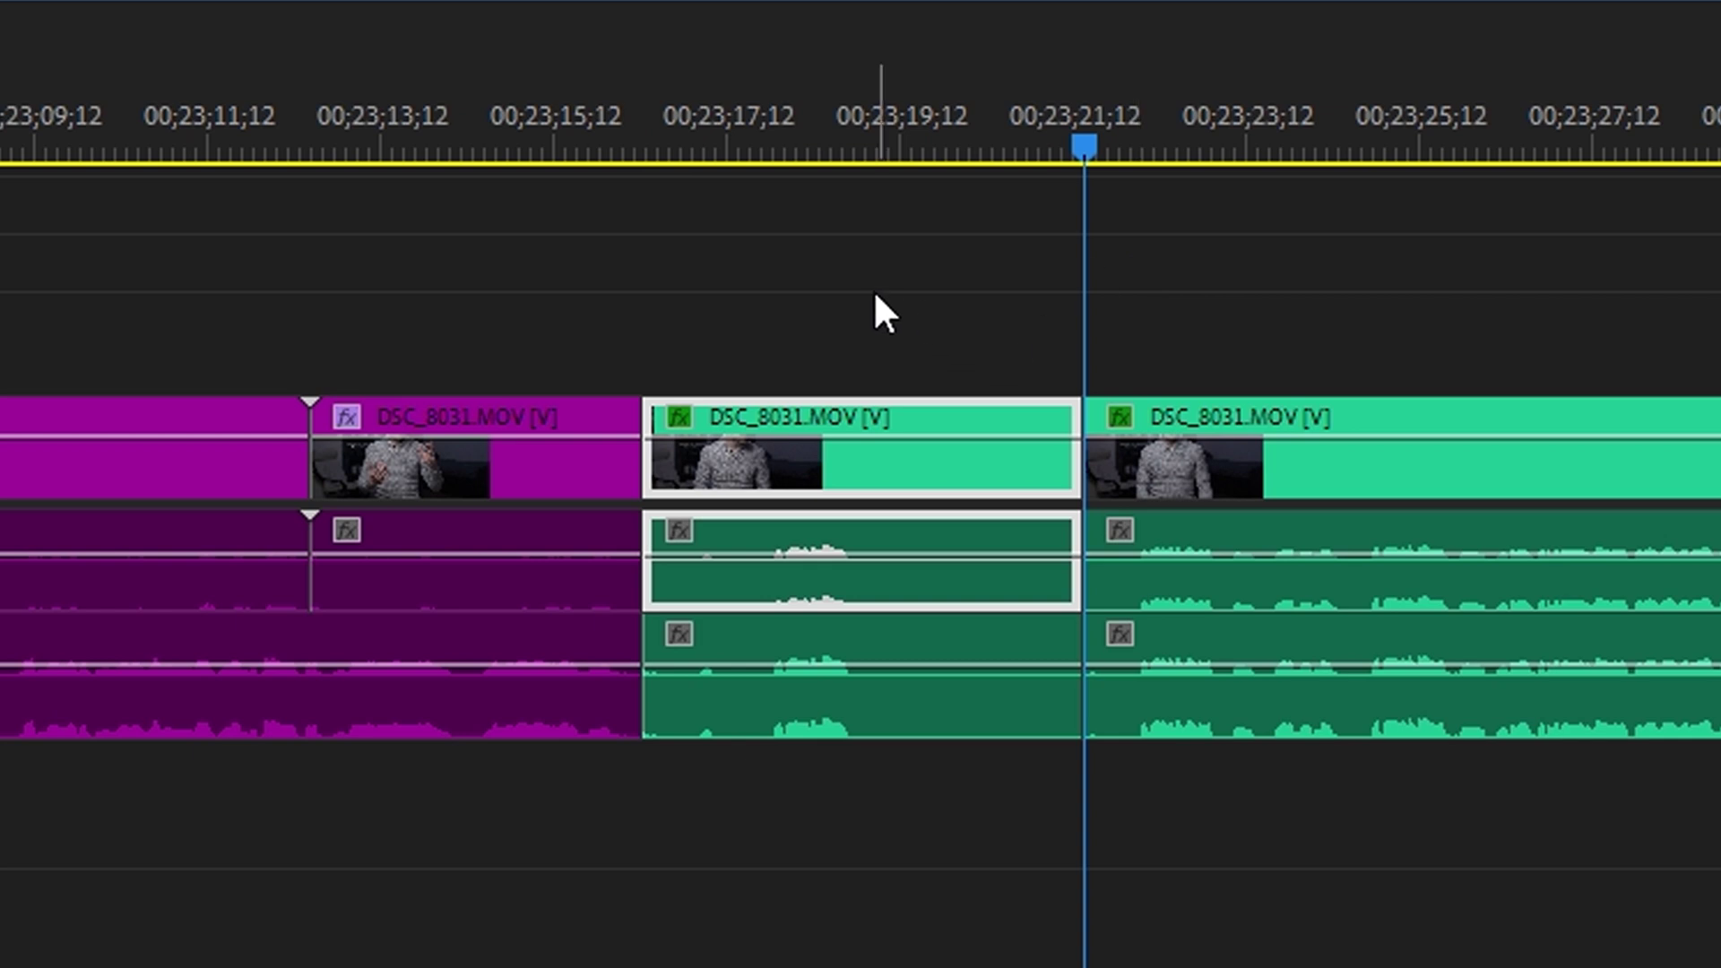
# Delete the middle clip, ripple delete its gap, and ripple-trim the short clip's start to the playhead.
pyautogui.press('Delete')
pyautogui.rightClick(914, 544)
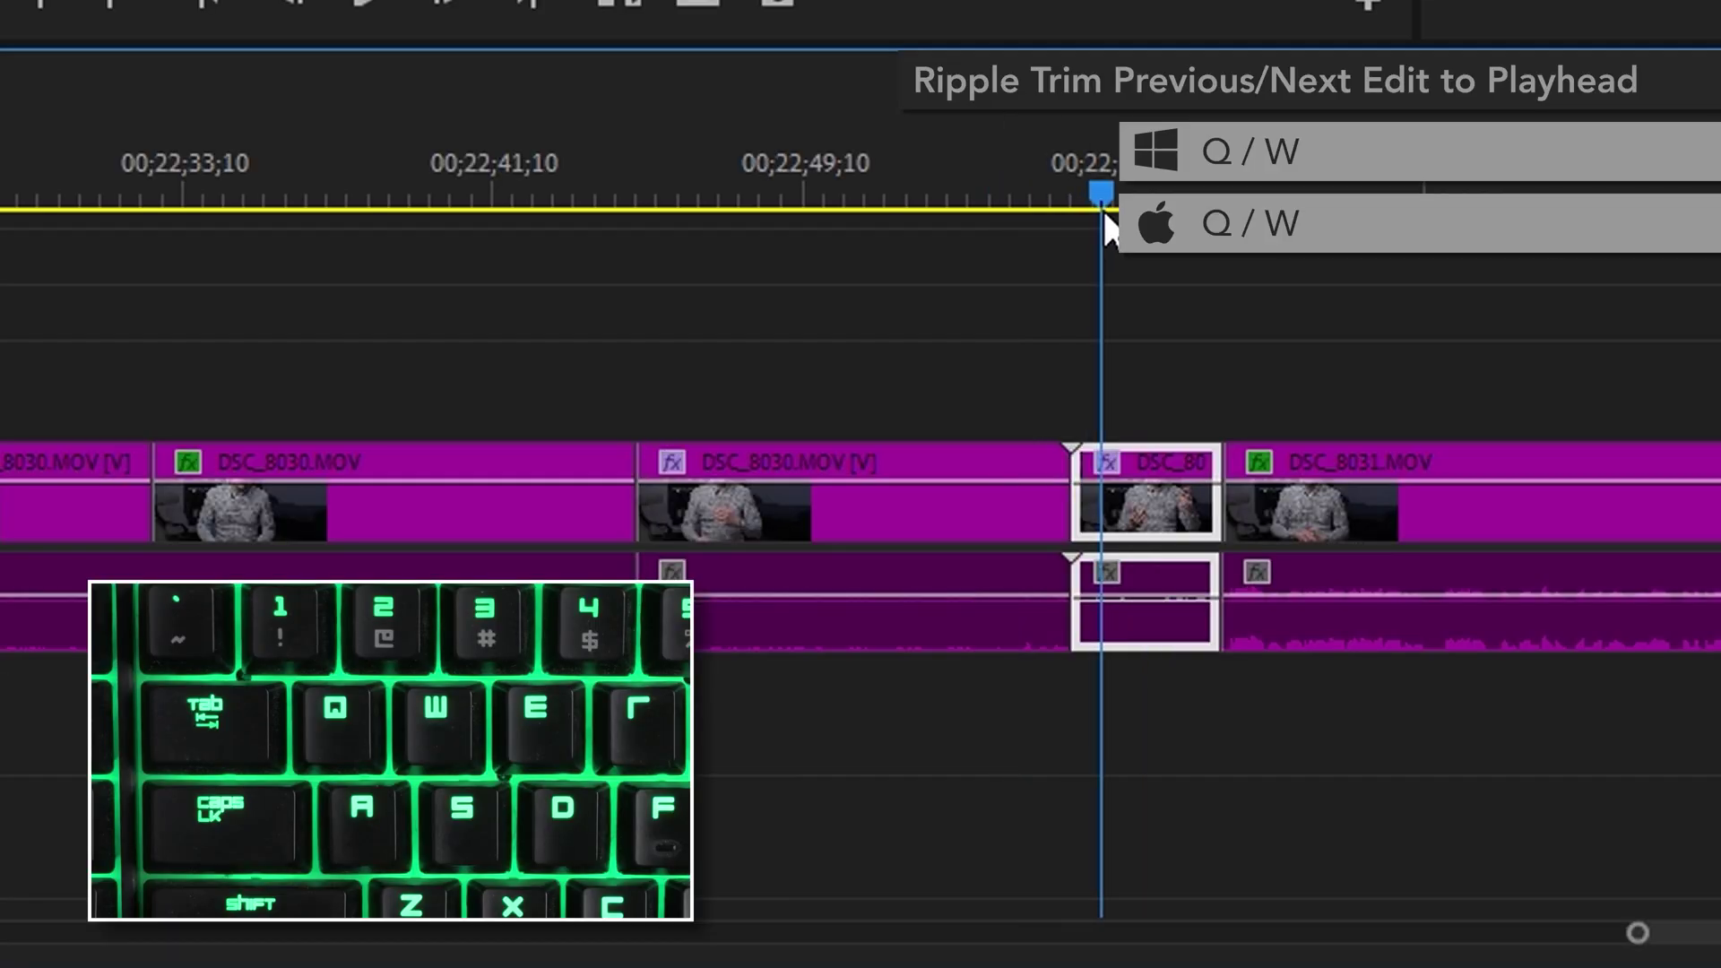
pyautogui.moveTo(1104, 211); pyautogui.dragTo(1098, 208)
pyautogui.press('q')
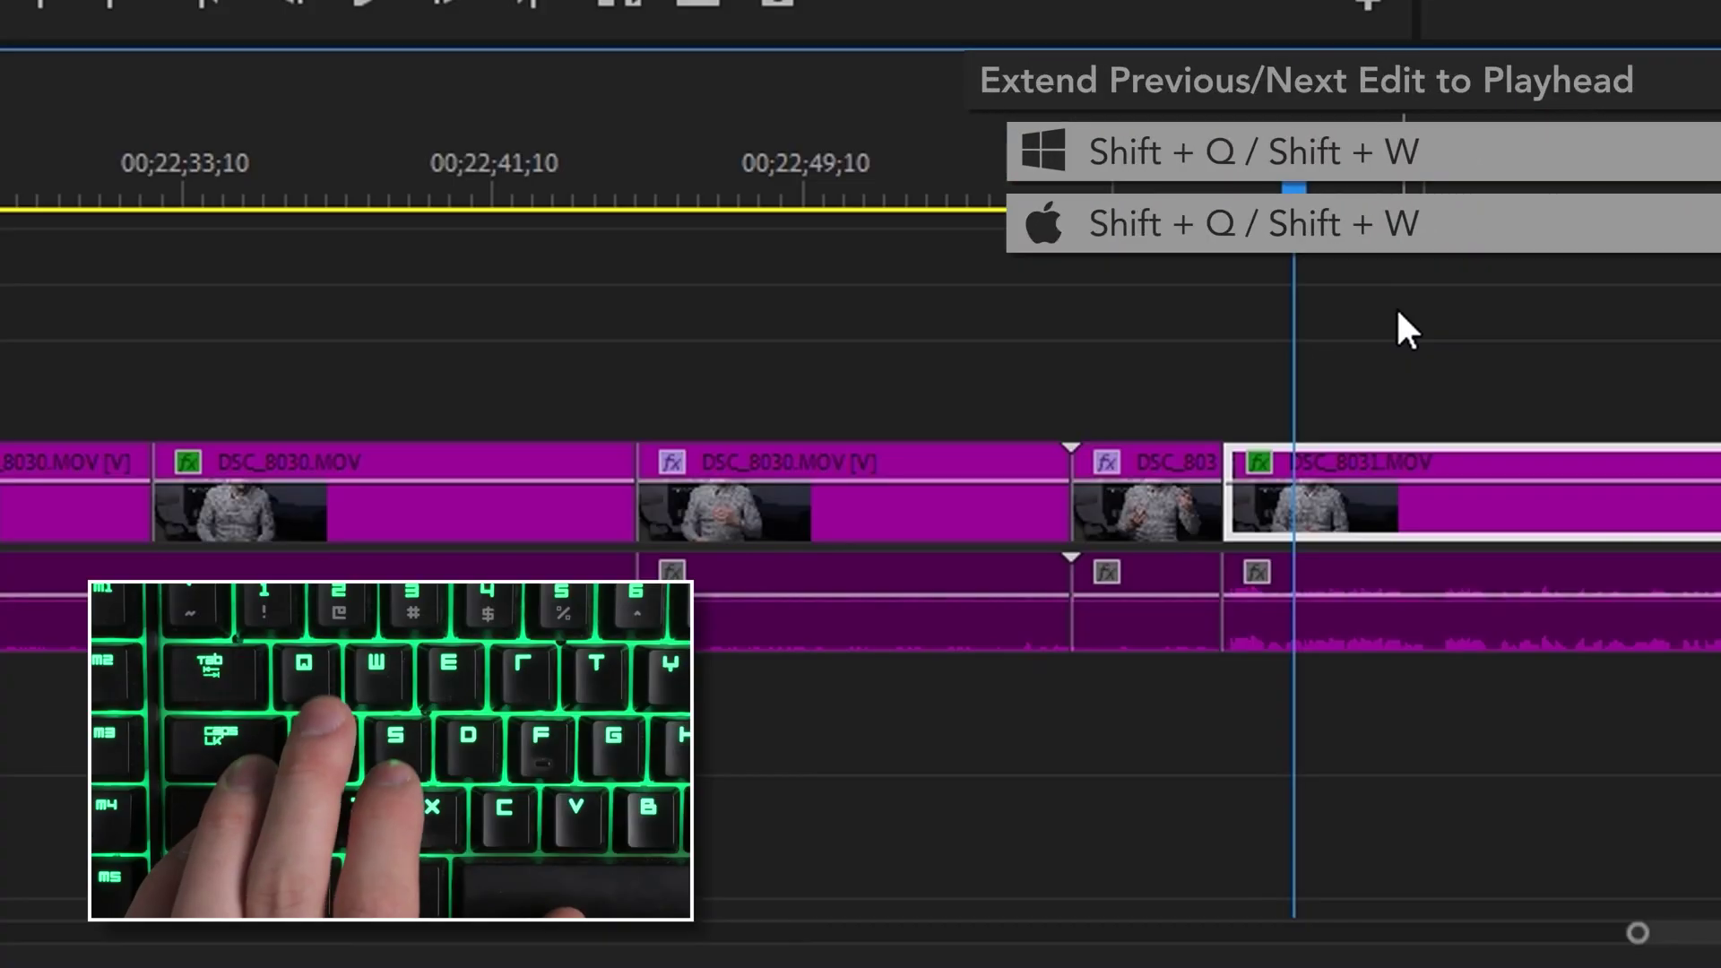
# Extend the edit to the playhead with Shift+Q, then trim the clip's tail without ripple using Ctrl+Alt+W.
pyautogui.hotkey('shift', 'q')
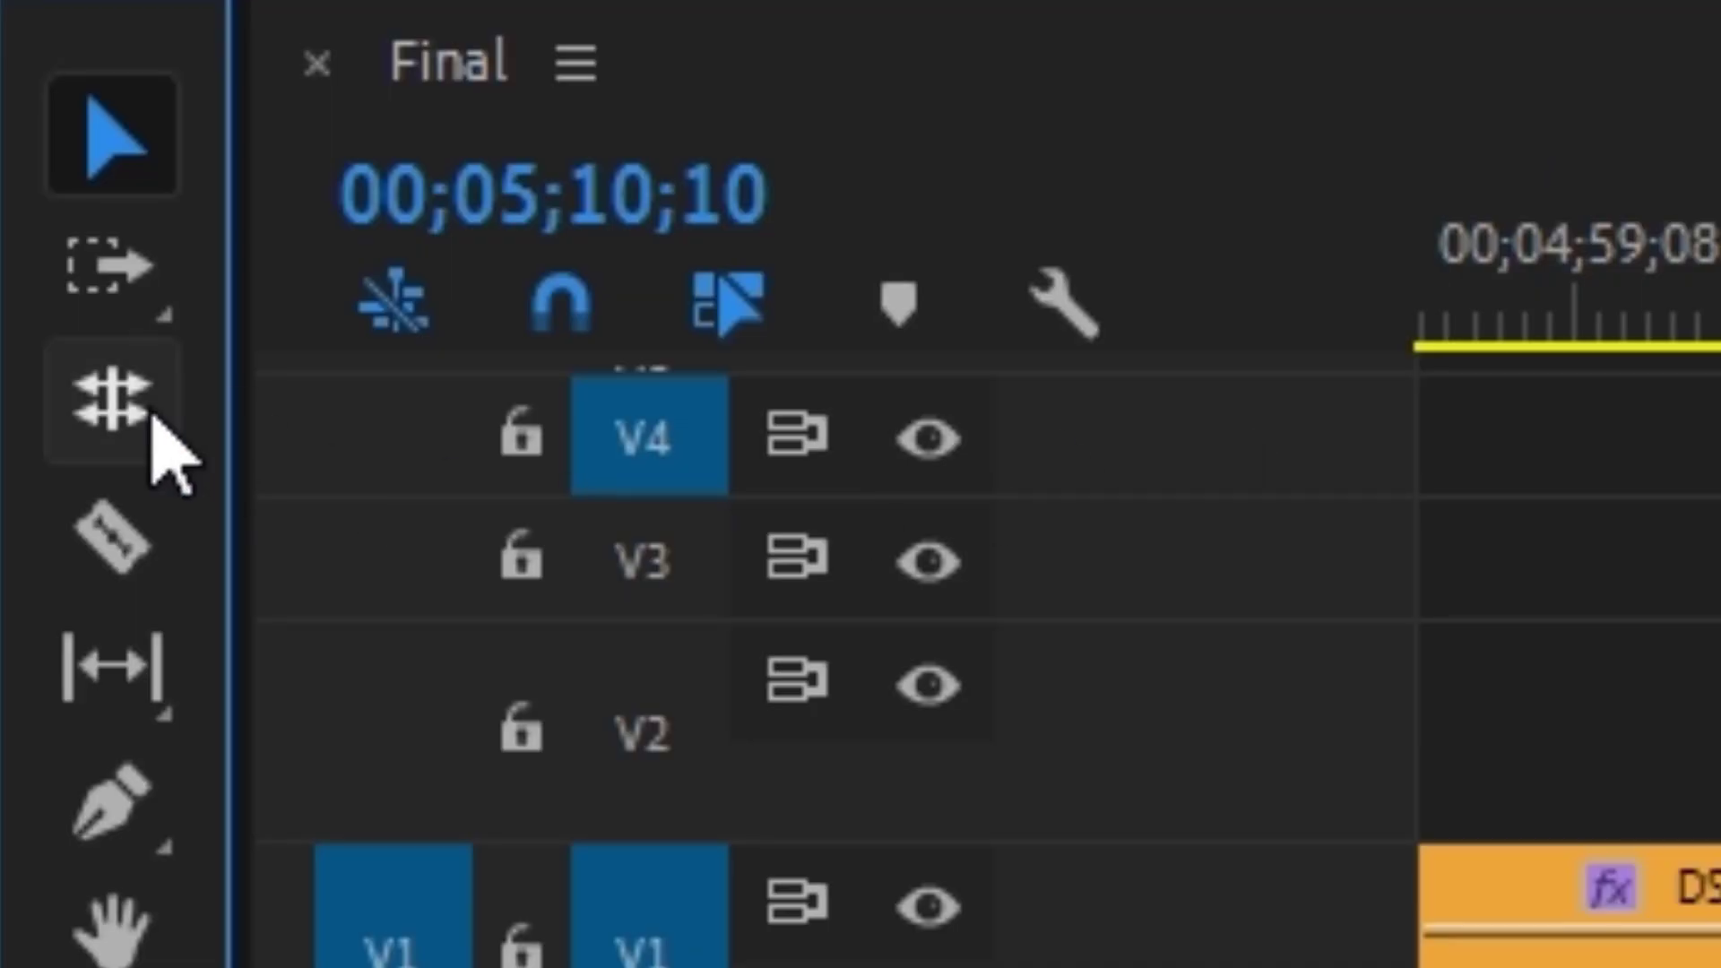
pyautogui.click(154, 420)
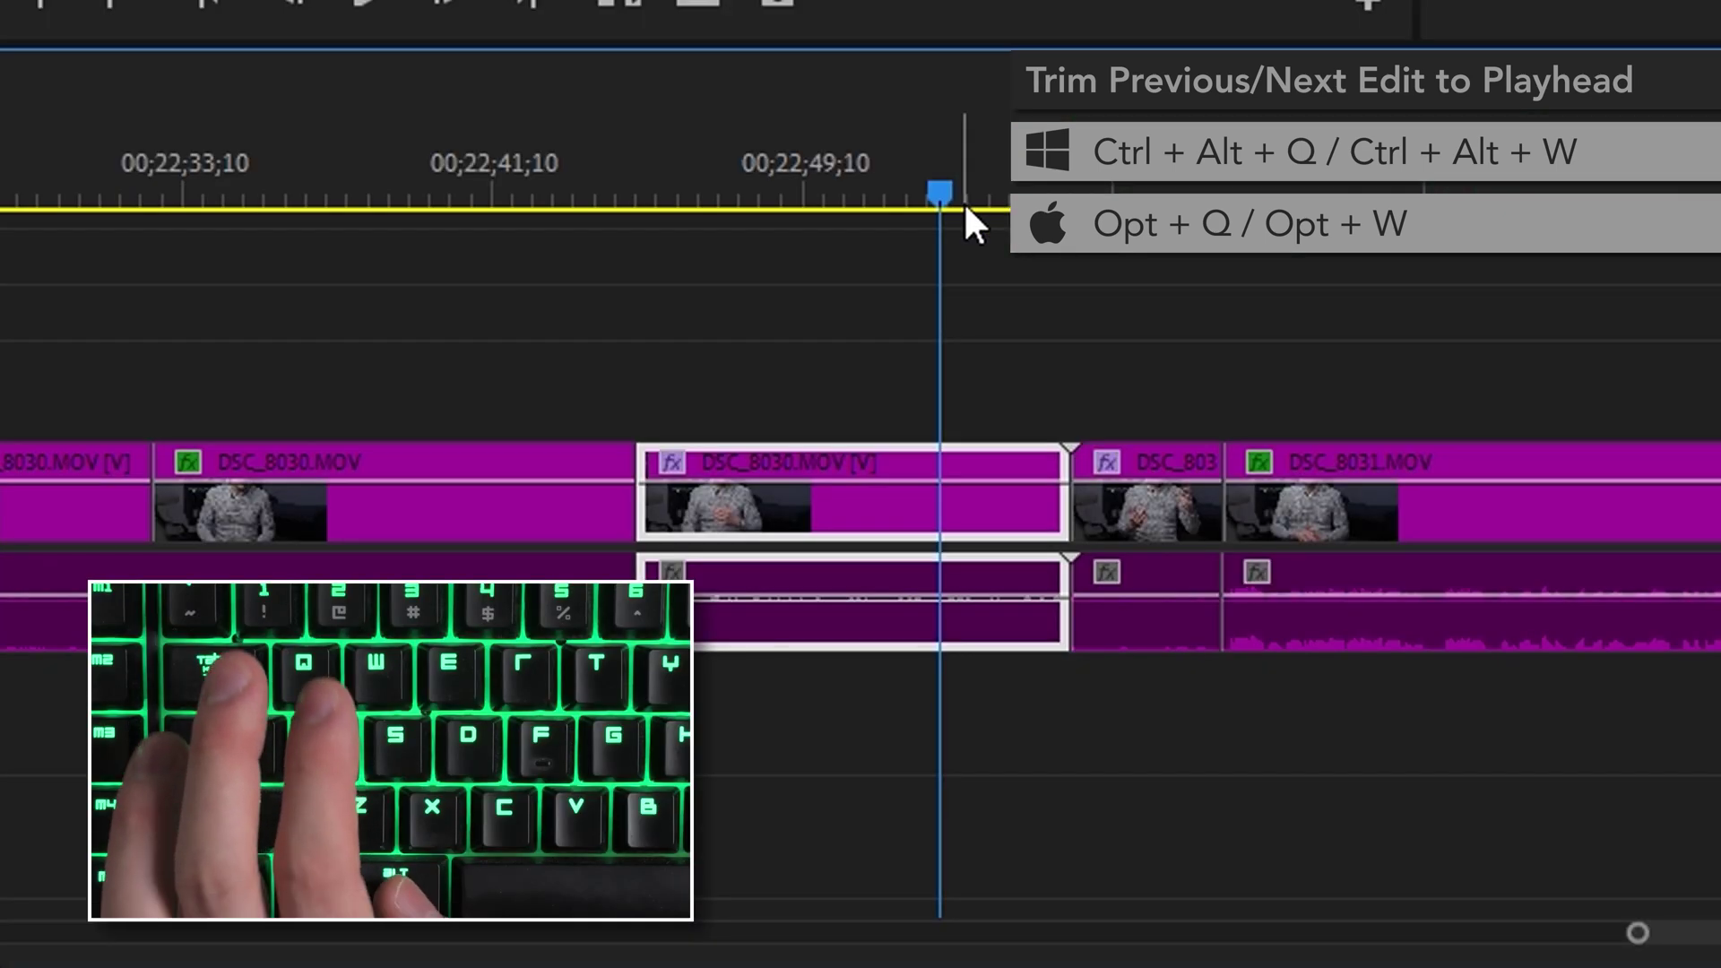
pyautogui.hotkey('ctrl', 'alt', 'w')
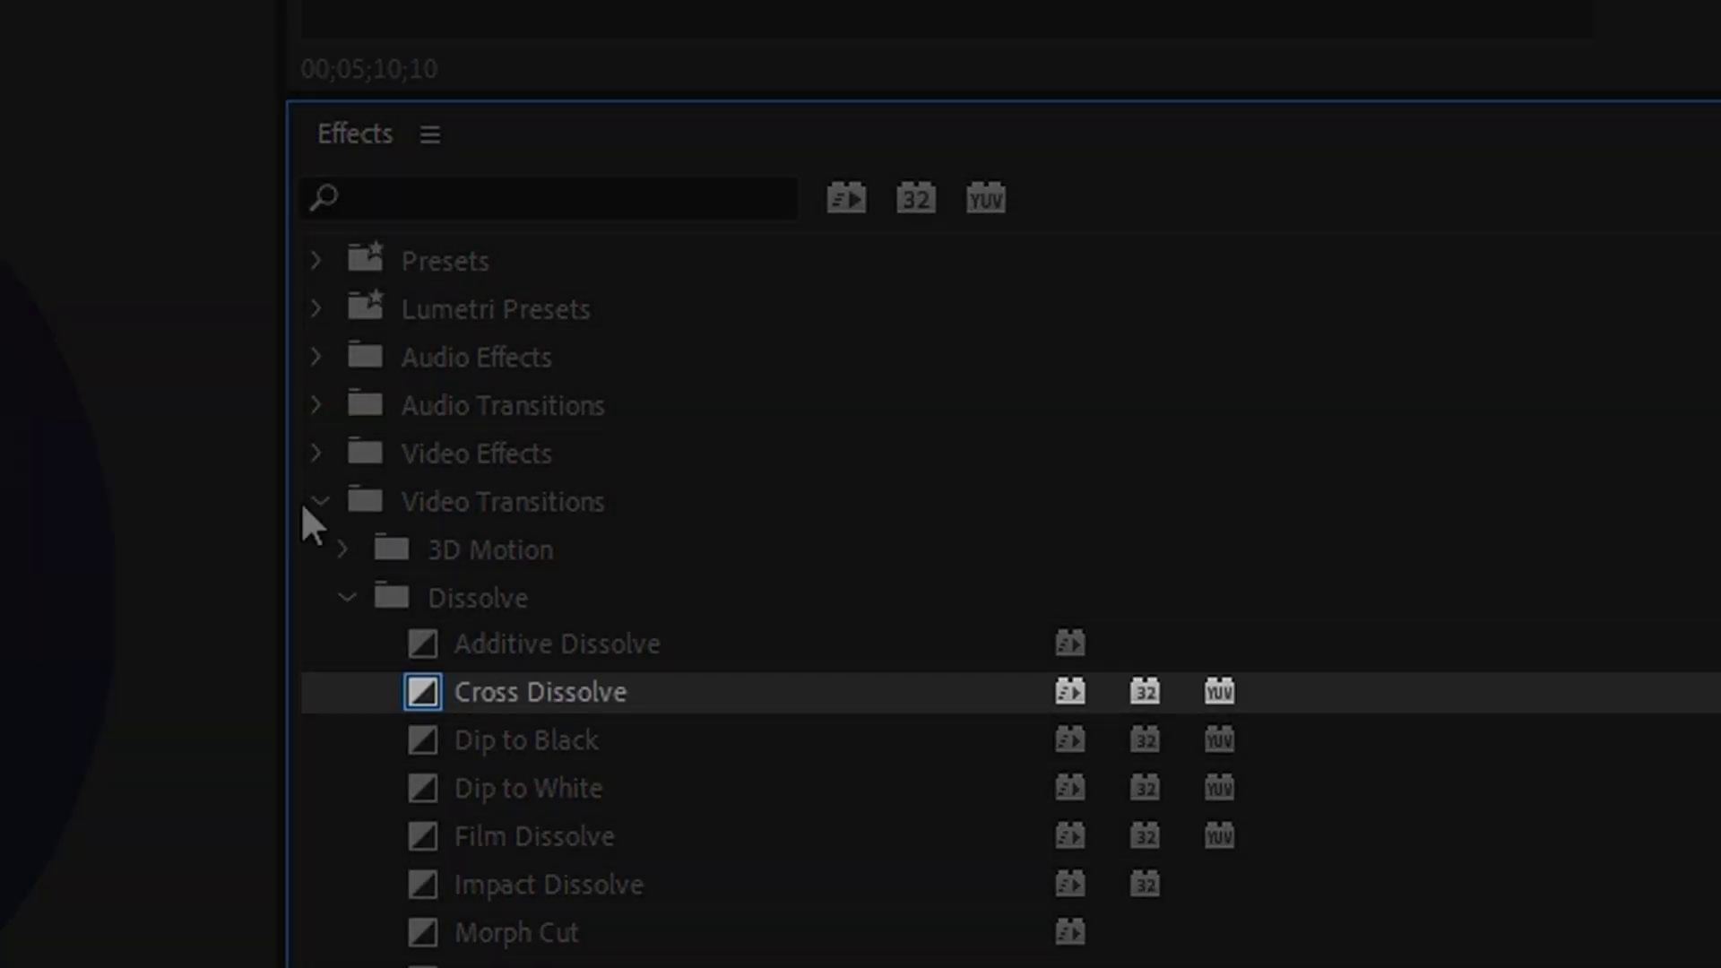
# Browse the Effects transition groups and set Impact Push as the default transition.
pyautogui.click(316, 501)
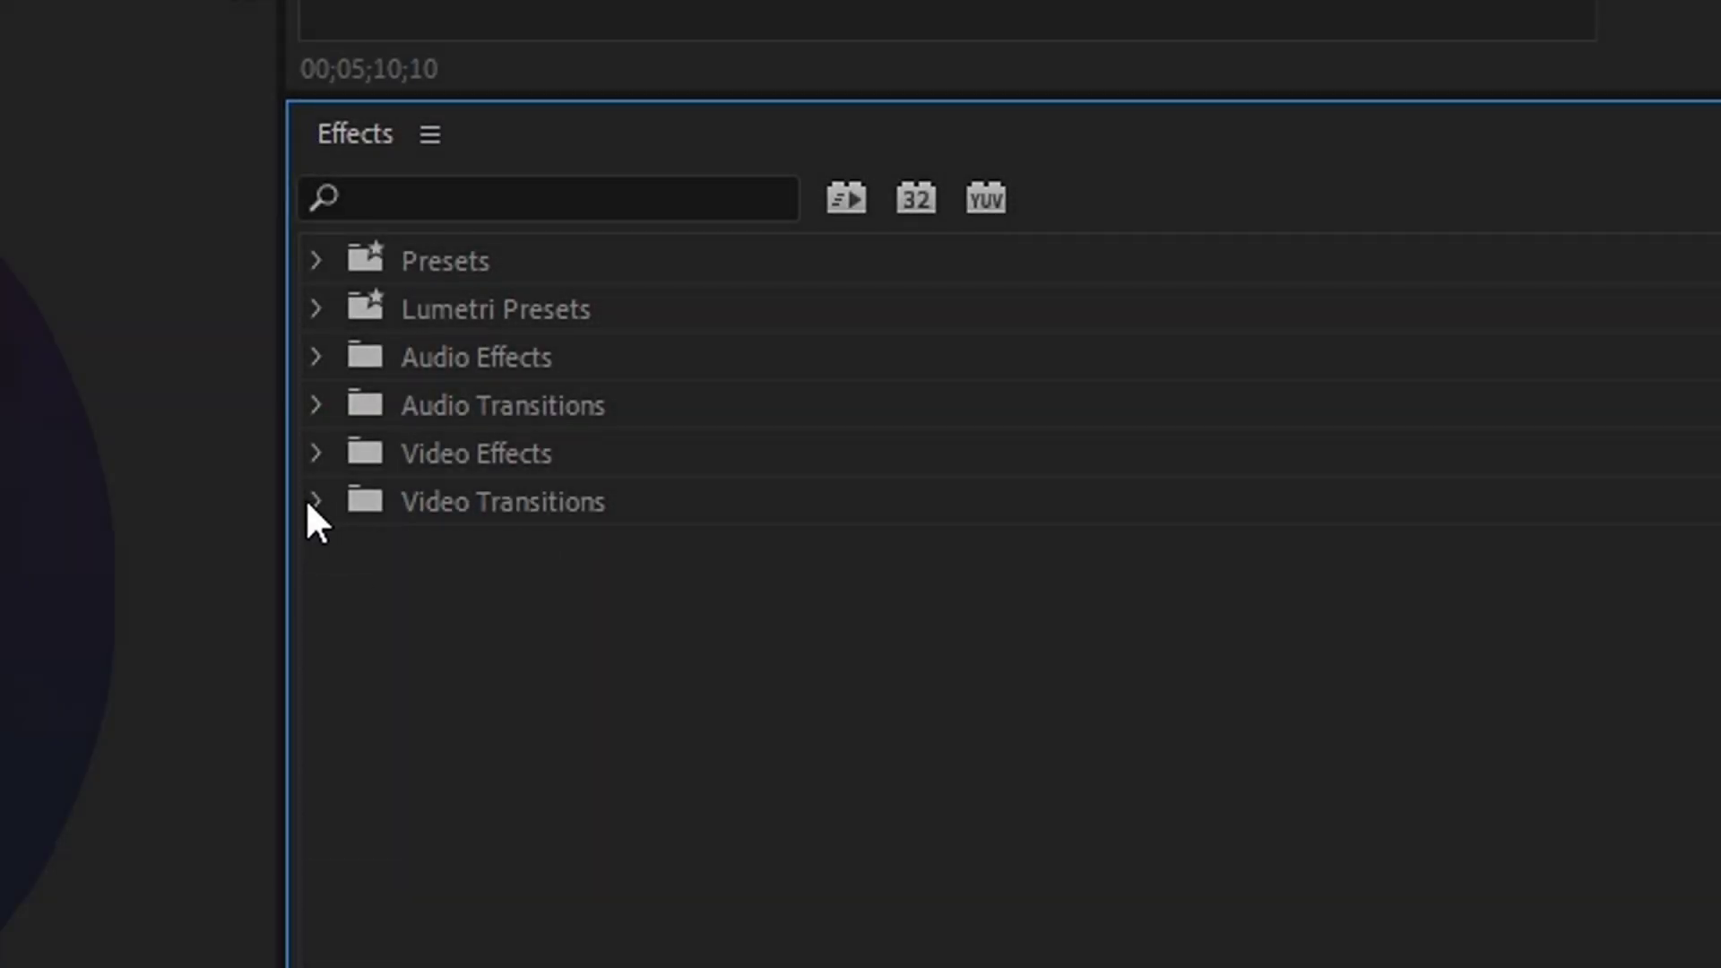
pyautogui.click(316, 405)
pyautogui.click(343, 452)
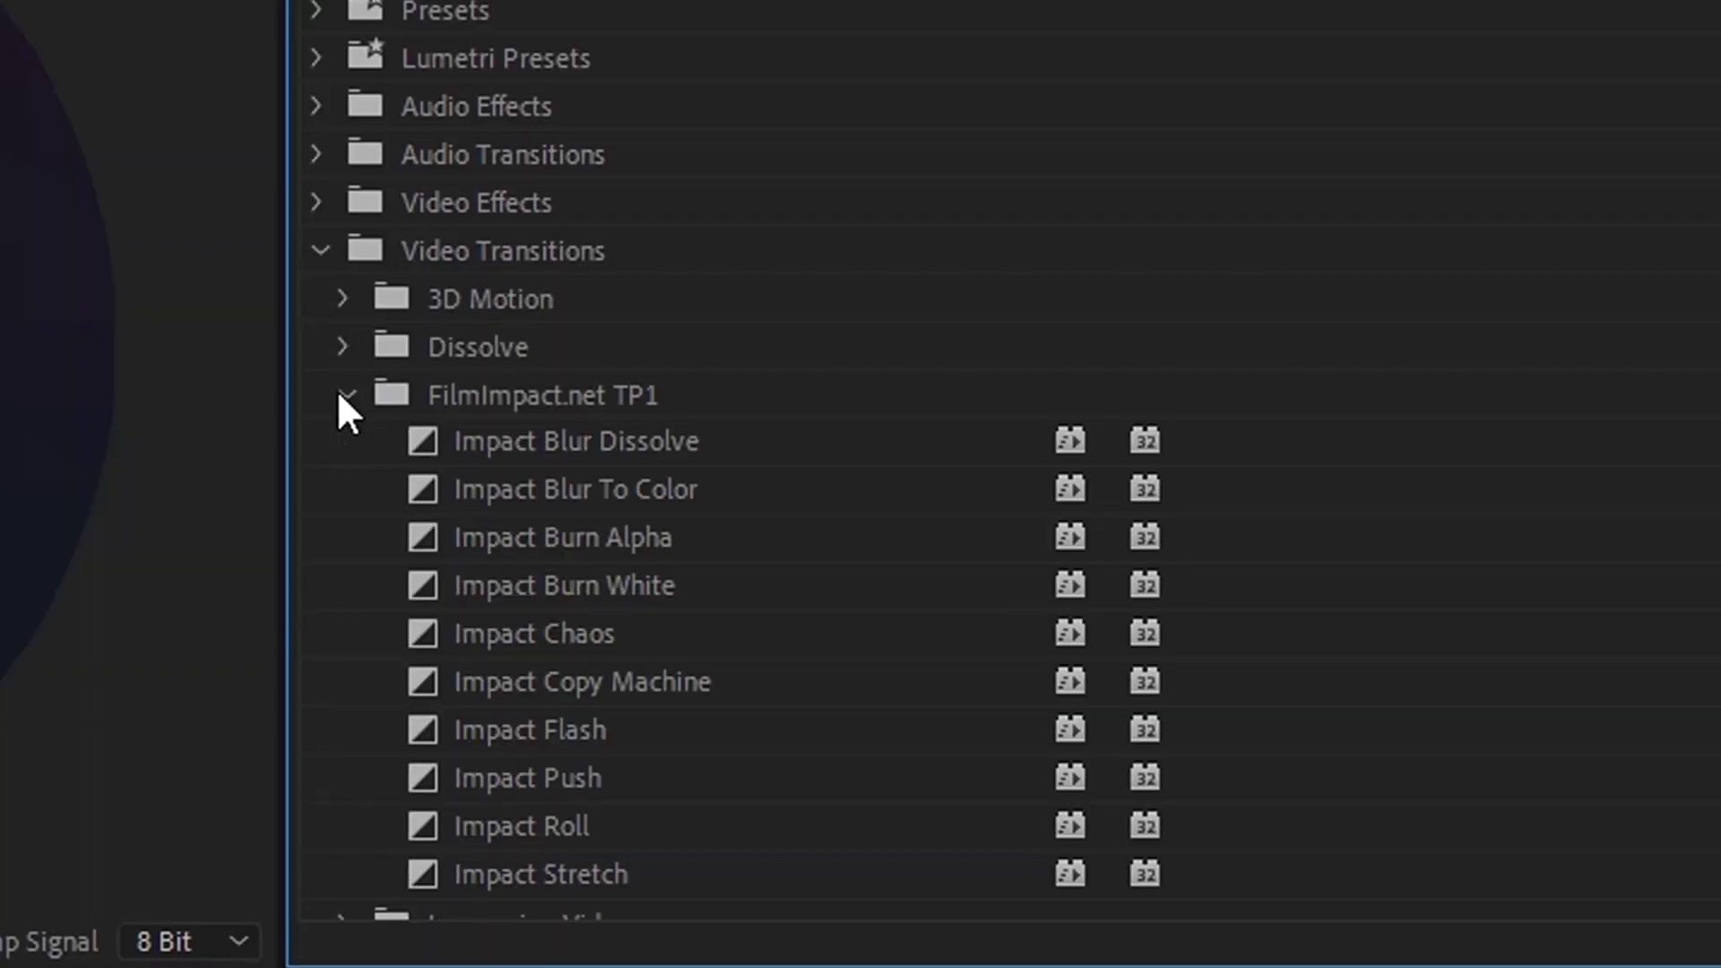
pyautogui.scroll(-1, 317, 495)
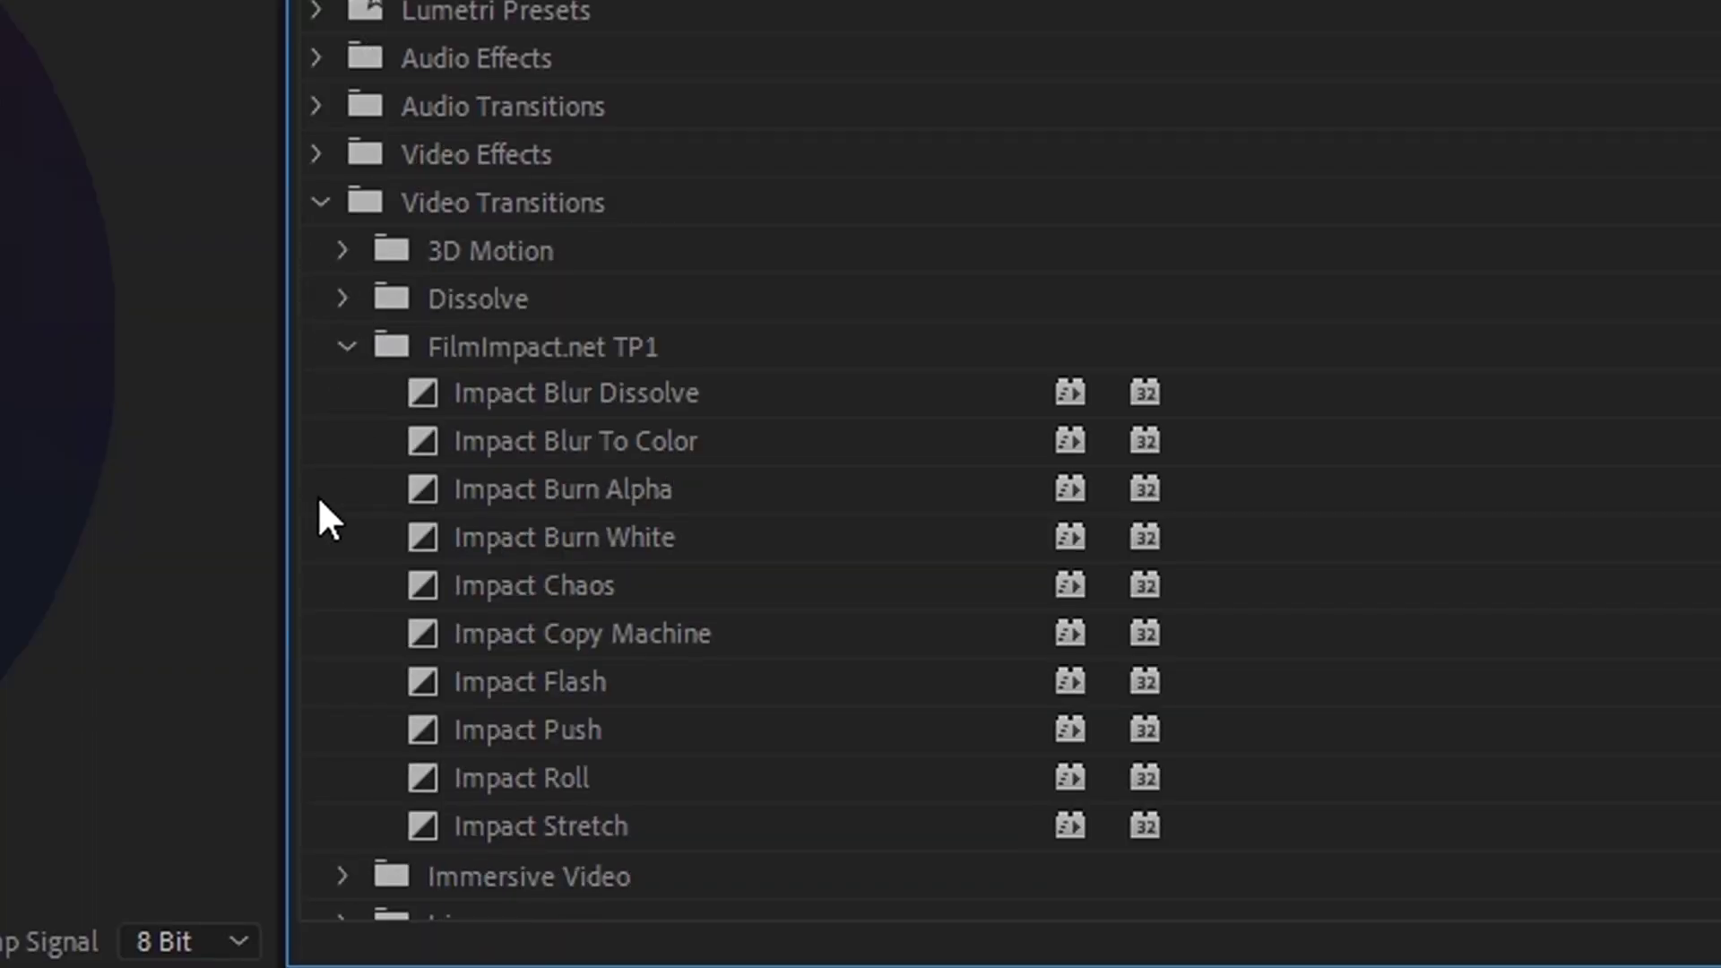
pyautogui.rightClick(595, 728)
pyautogui.click(739, 760)
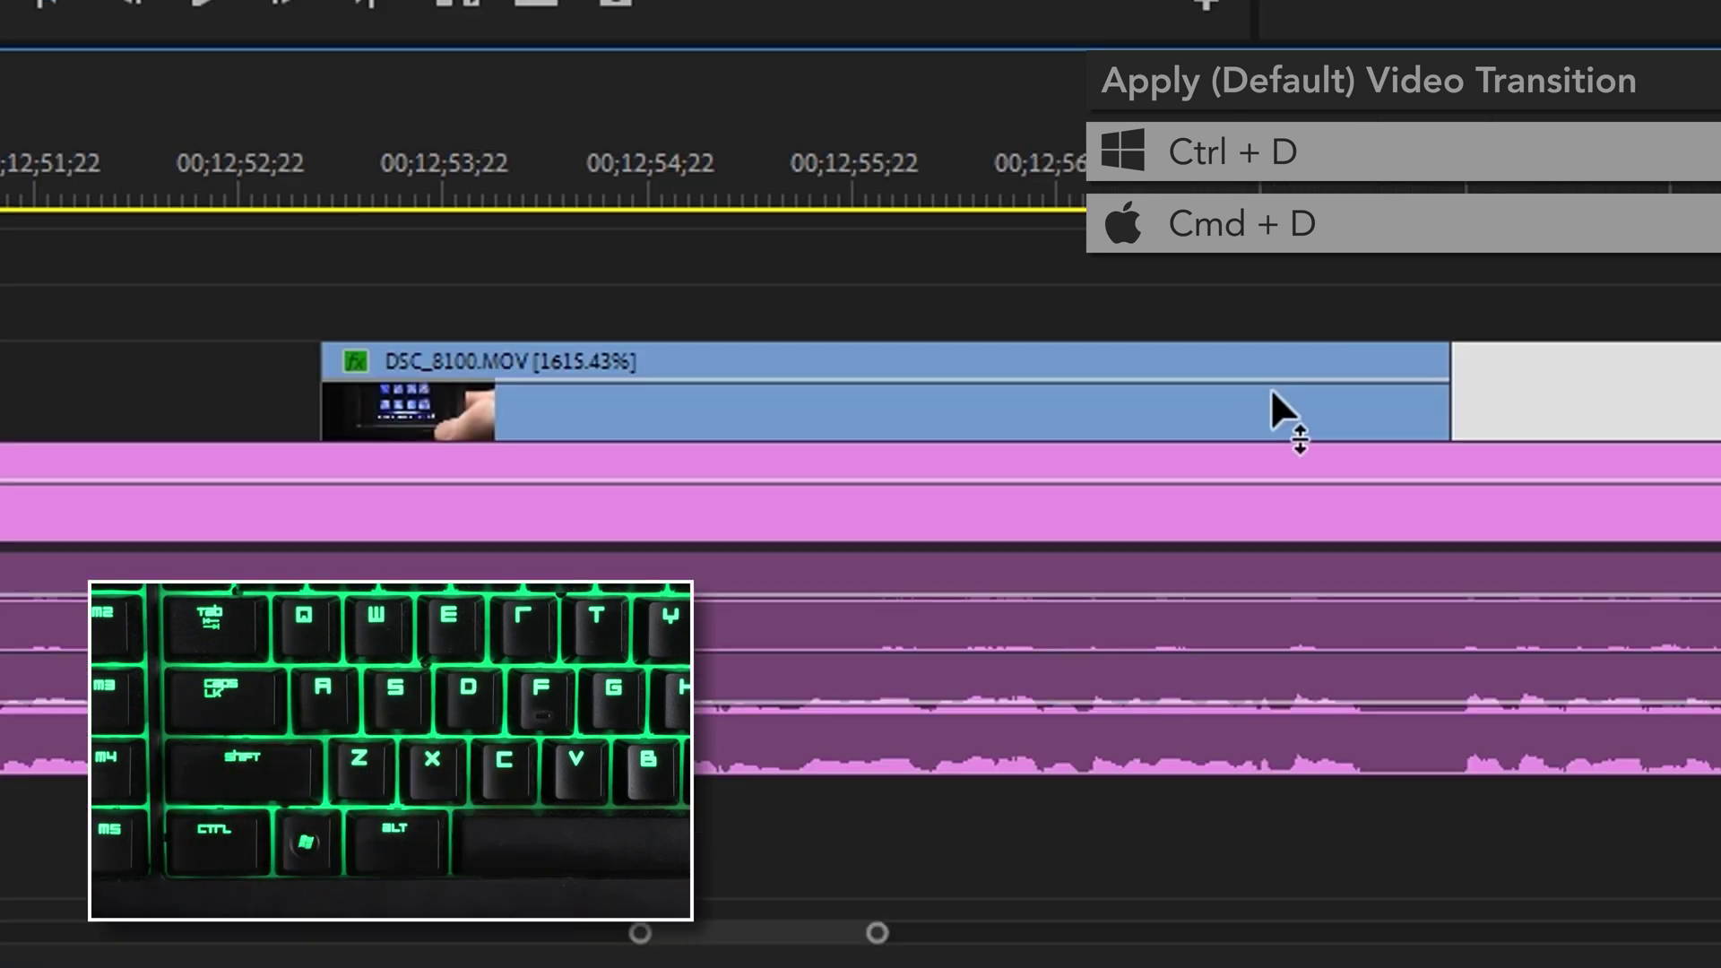
# Apply the default transition to both ends of DSC_8100 with Ctrl+D.
pyautogui.click(1102, 436)
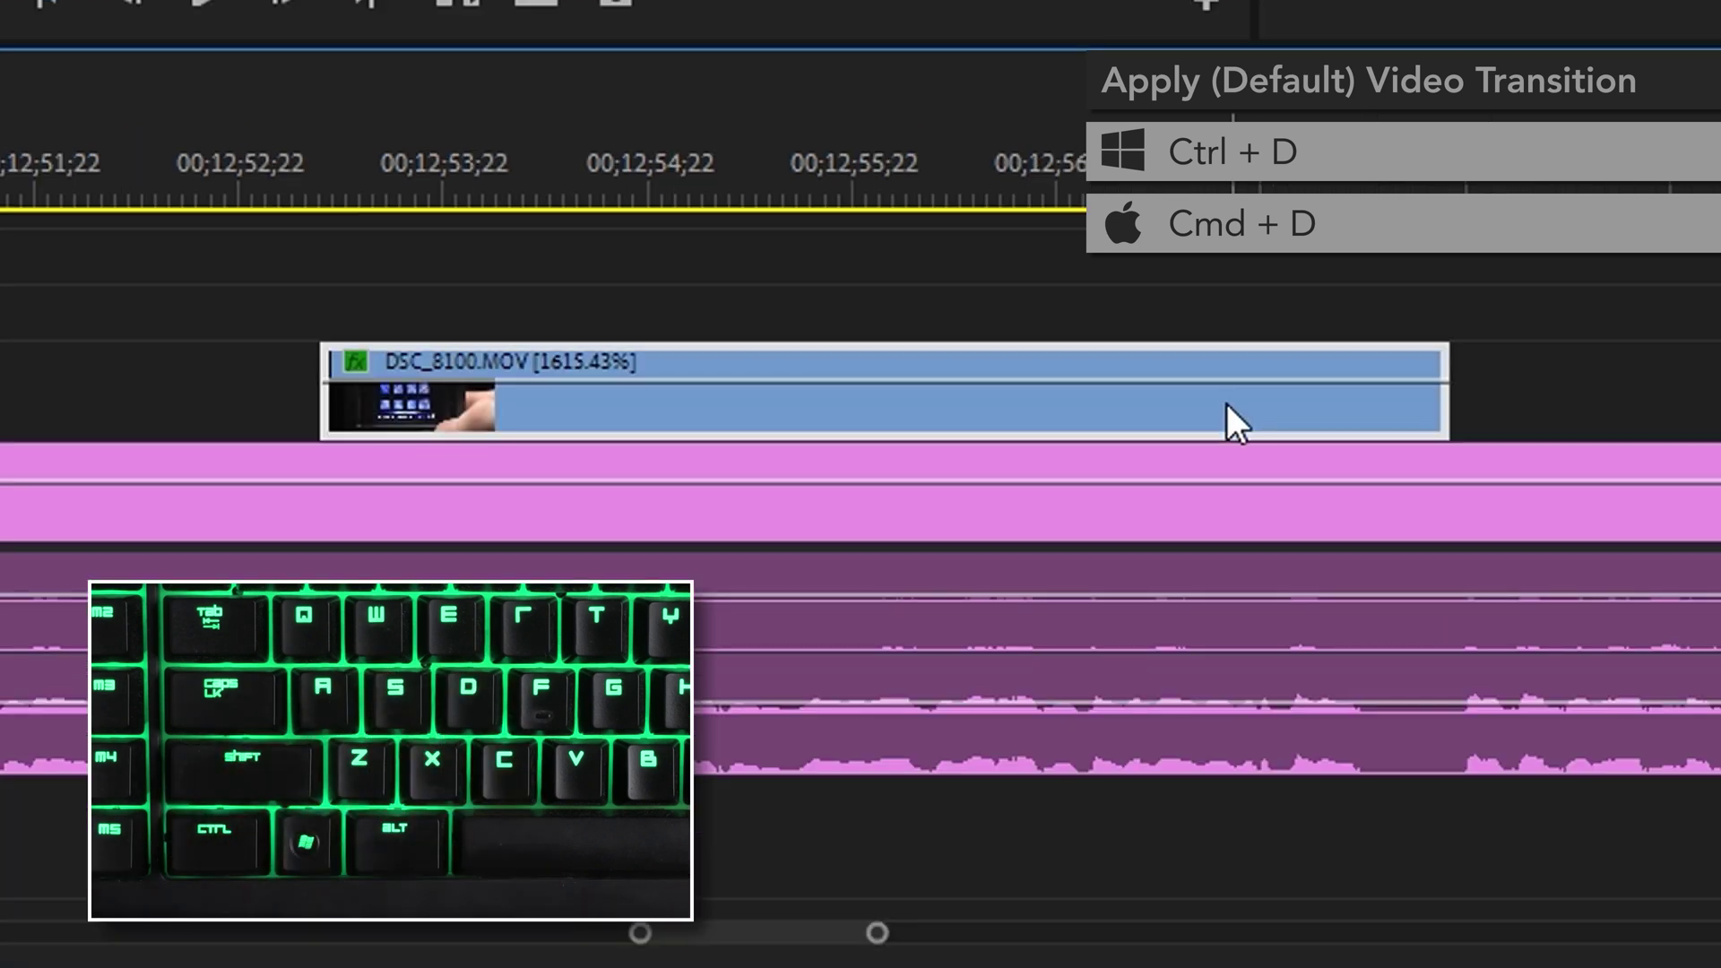
pyautogui.hotkey('ctrl', 'd')
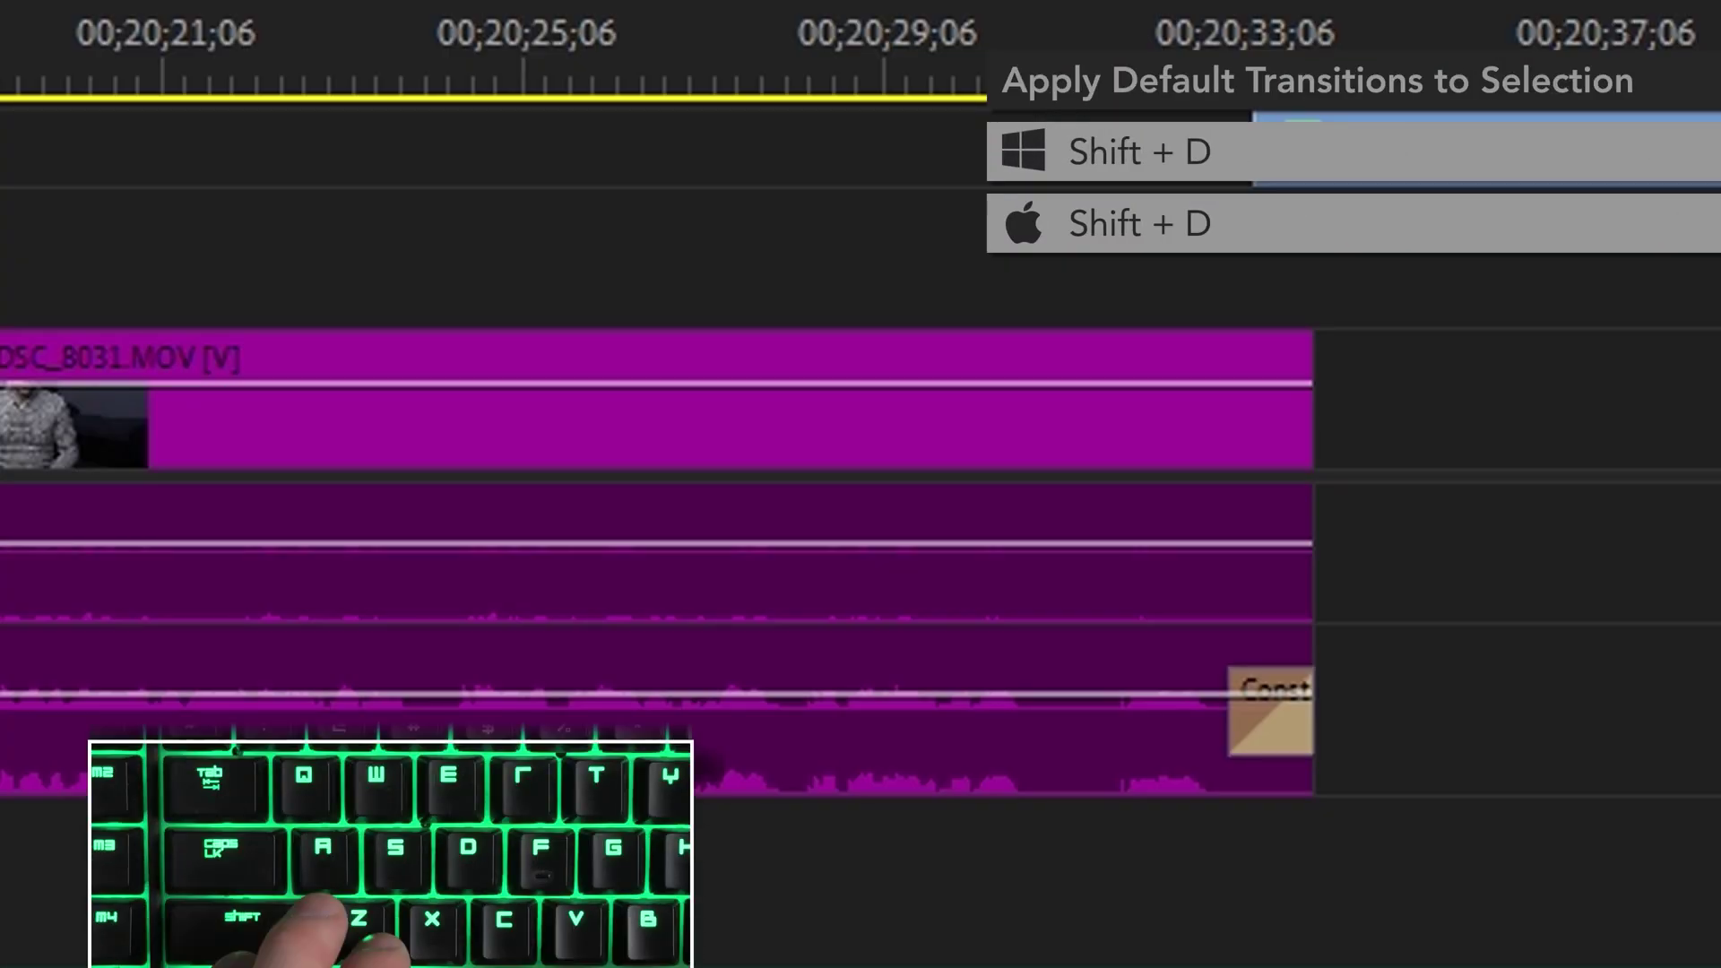
# Add default transitions to DSC_8031 and its audio with Shift+D, then an audio crossfade with Ctrl+Shift+D.
pyautogui.click(1183, 618)
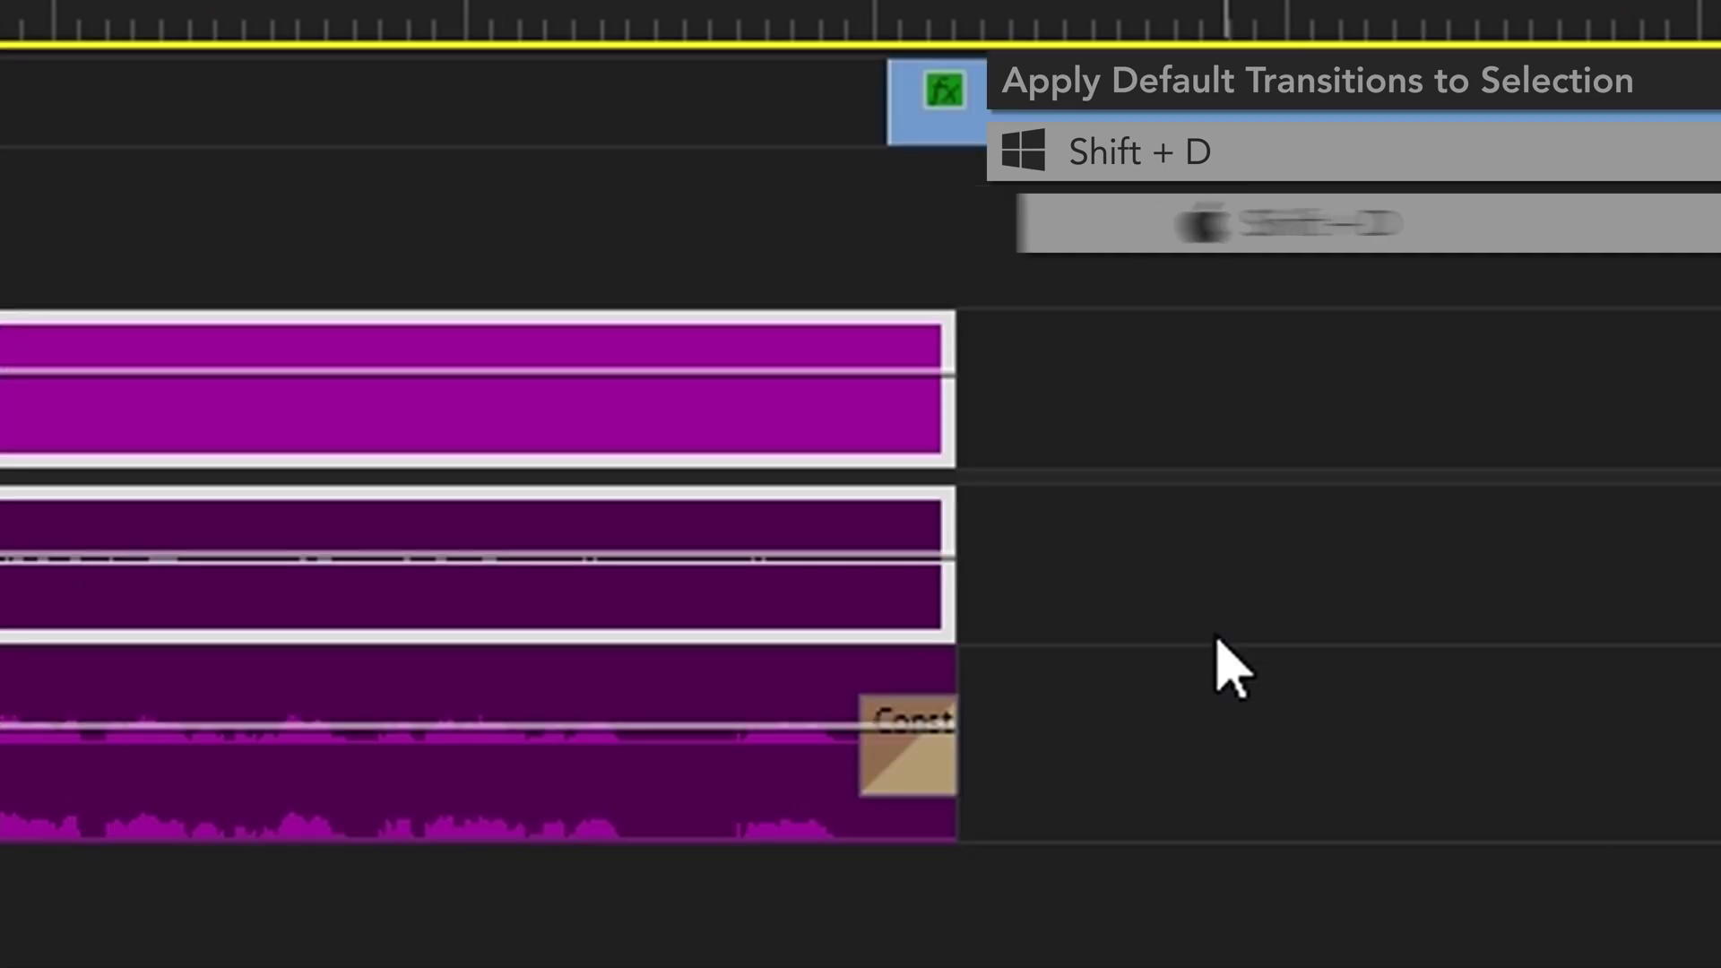
pyautogui.hotkey('shift', 'd')
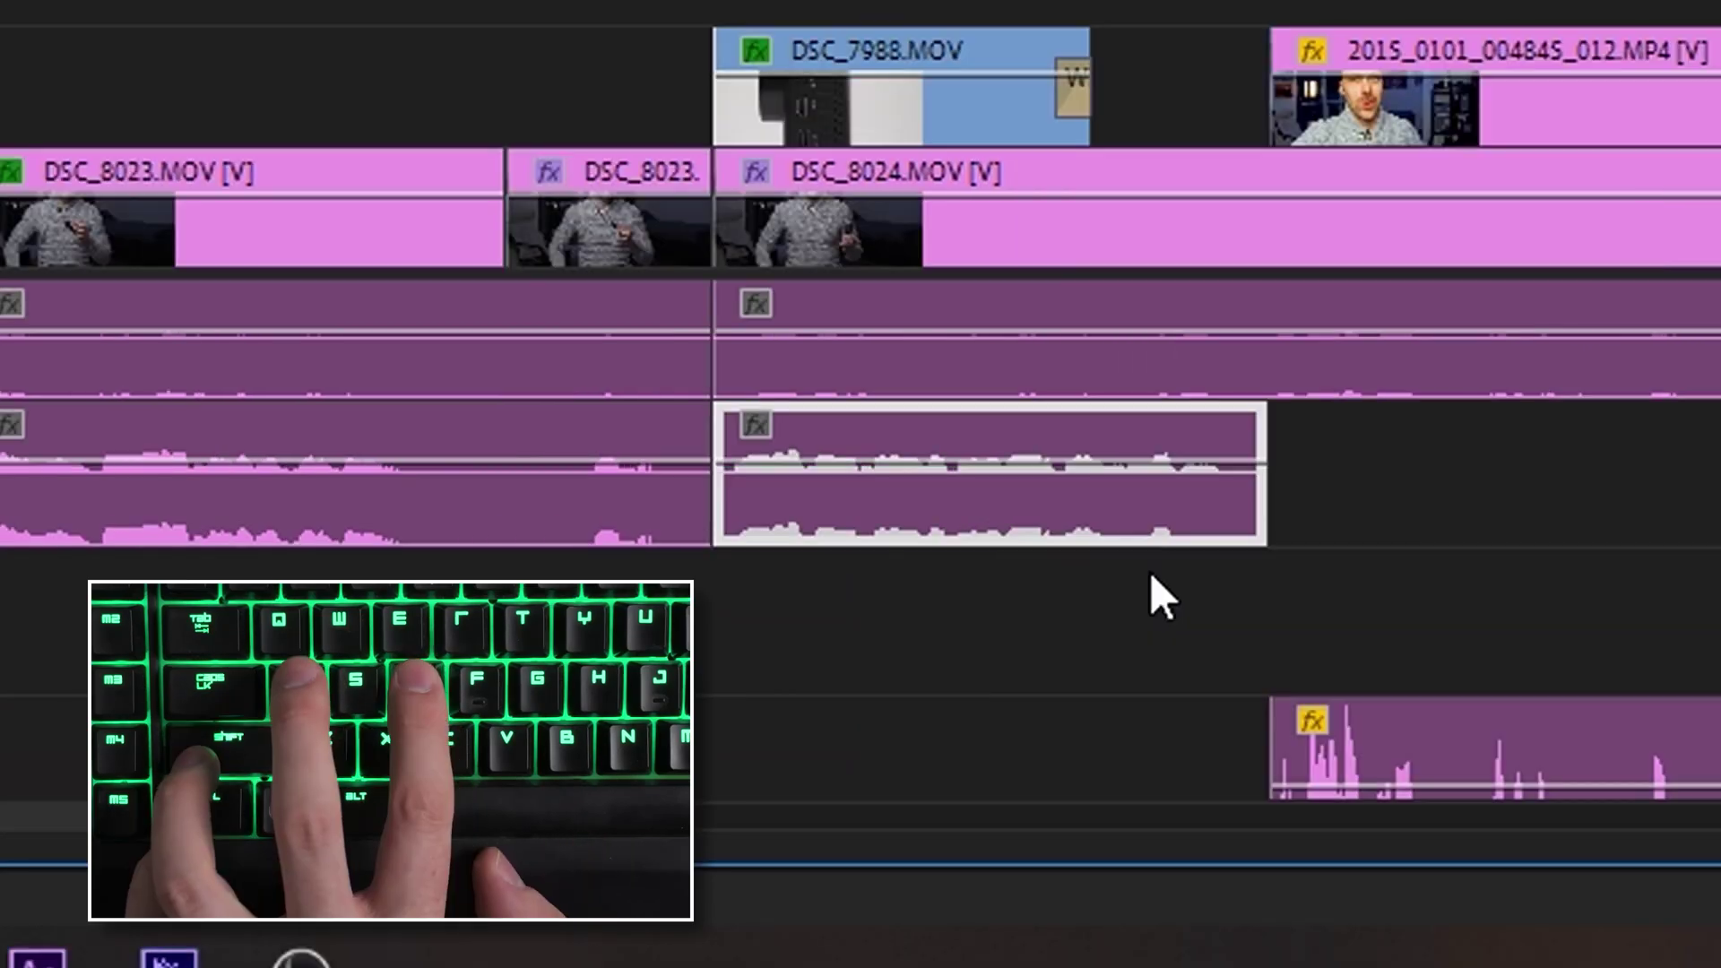
pyautogui.hotkey('ctrl', 'shift', 'd')
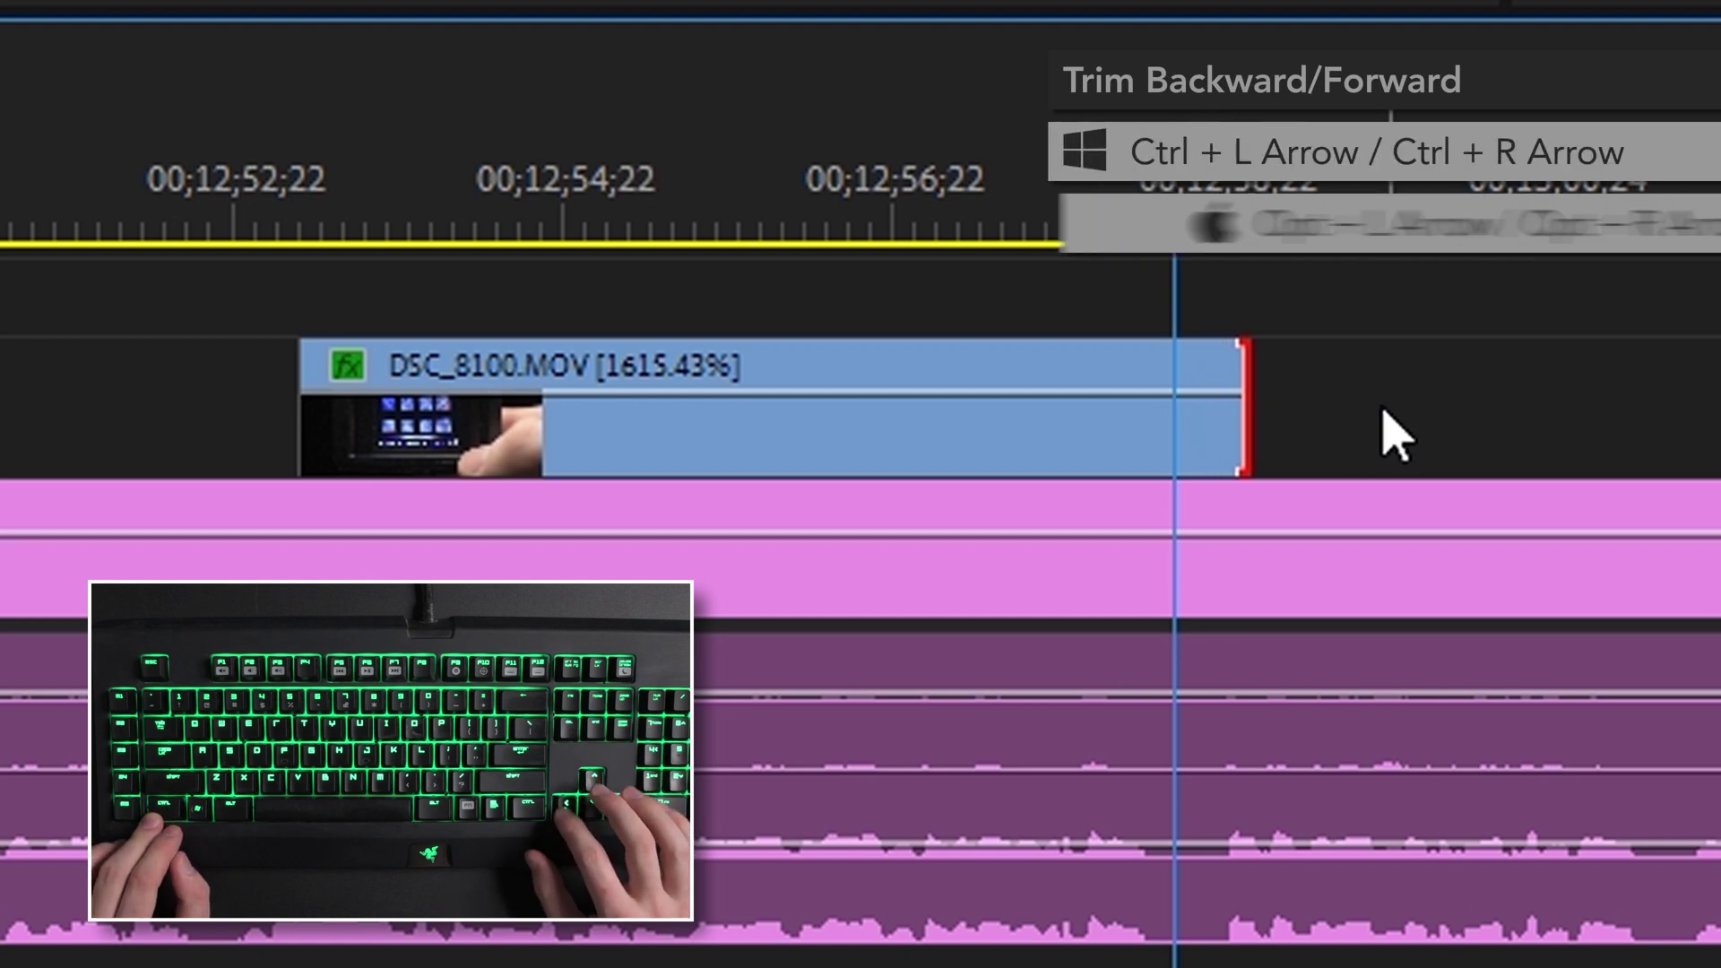
# Trim DSC_8100.MOV's end by one and five frames, then shorten the edit before DSC_8024.MOV.
pyautogui.hotkey('ctrl', 'Left')
pyautogui.hotkey('ctrl', 'Left')
pyautogui.hotkey('ctrl', 'Left')
pyautogui.hotkey('ctrl', 'Left')
pyautogui.hotkey('ctrl', 'Left')
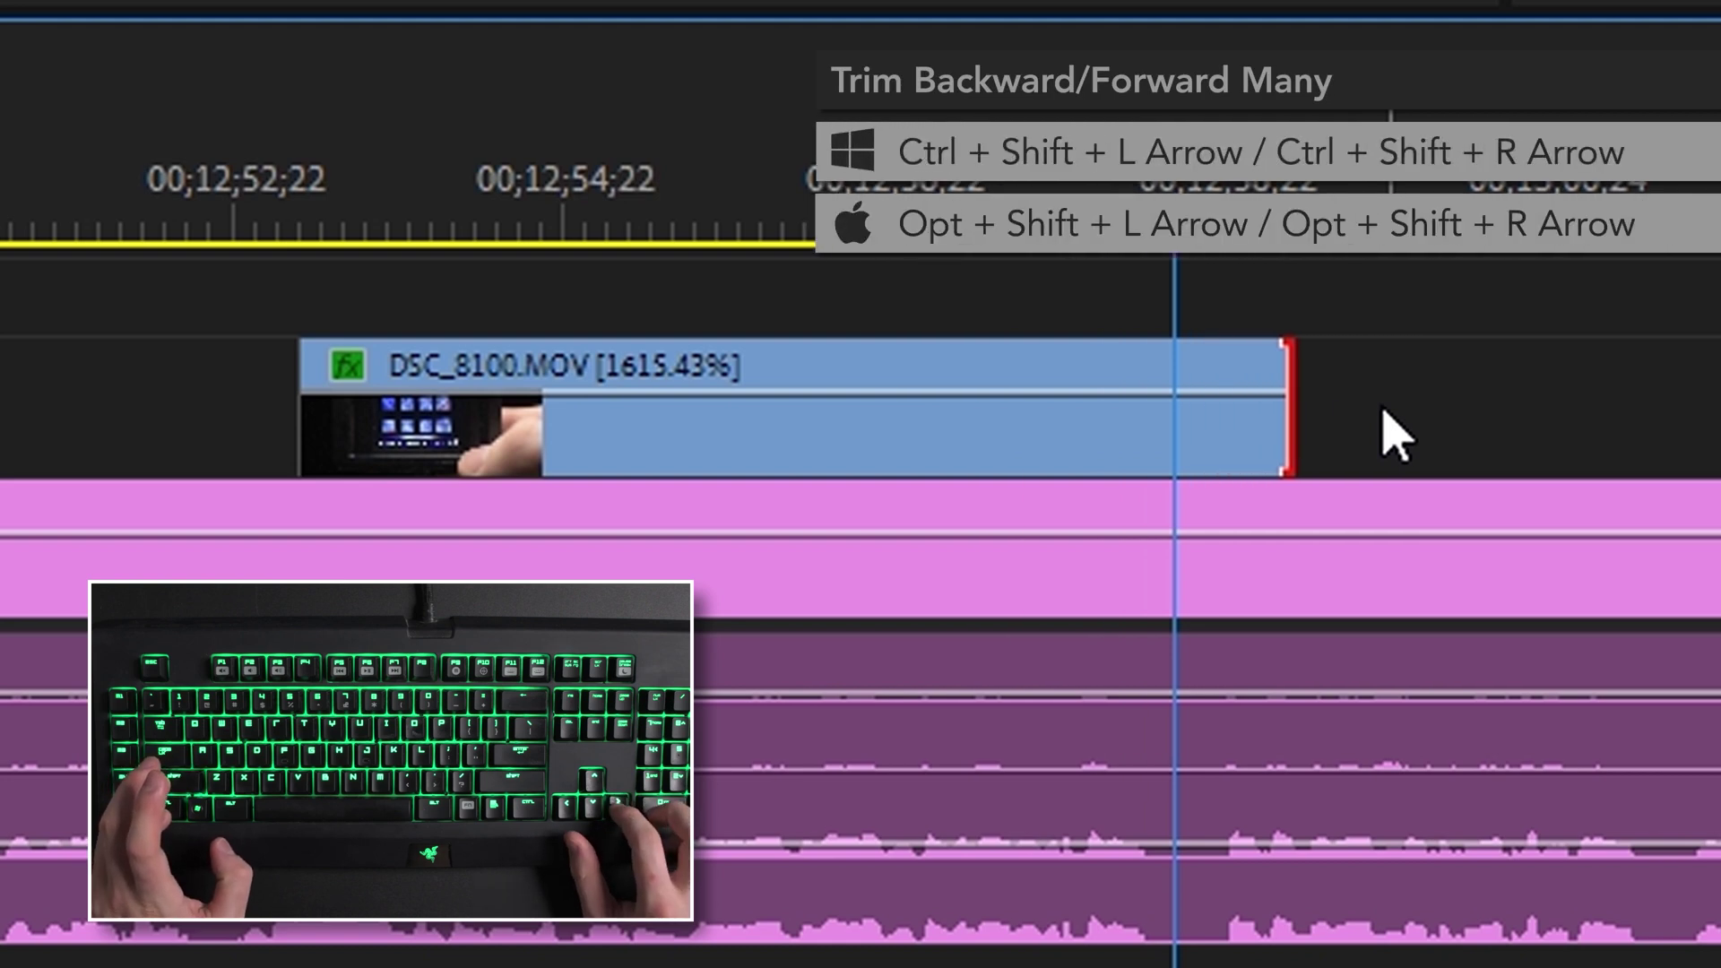
pyautogui.hotkey('ctrl', 'shift', 'Right')
pyautogui.hotkey('ctrl', 'shift', 'Left')
pyautogui.hotkey('ctrl', 'shift', 'Left')
pyautogui.hotkey('ctrl', 'shift', 'Left')
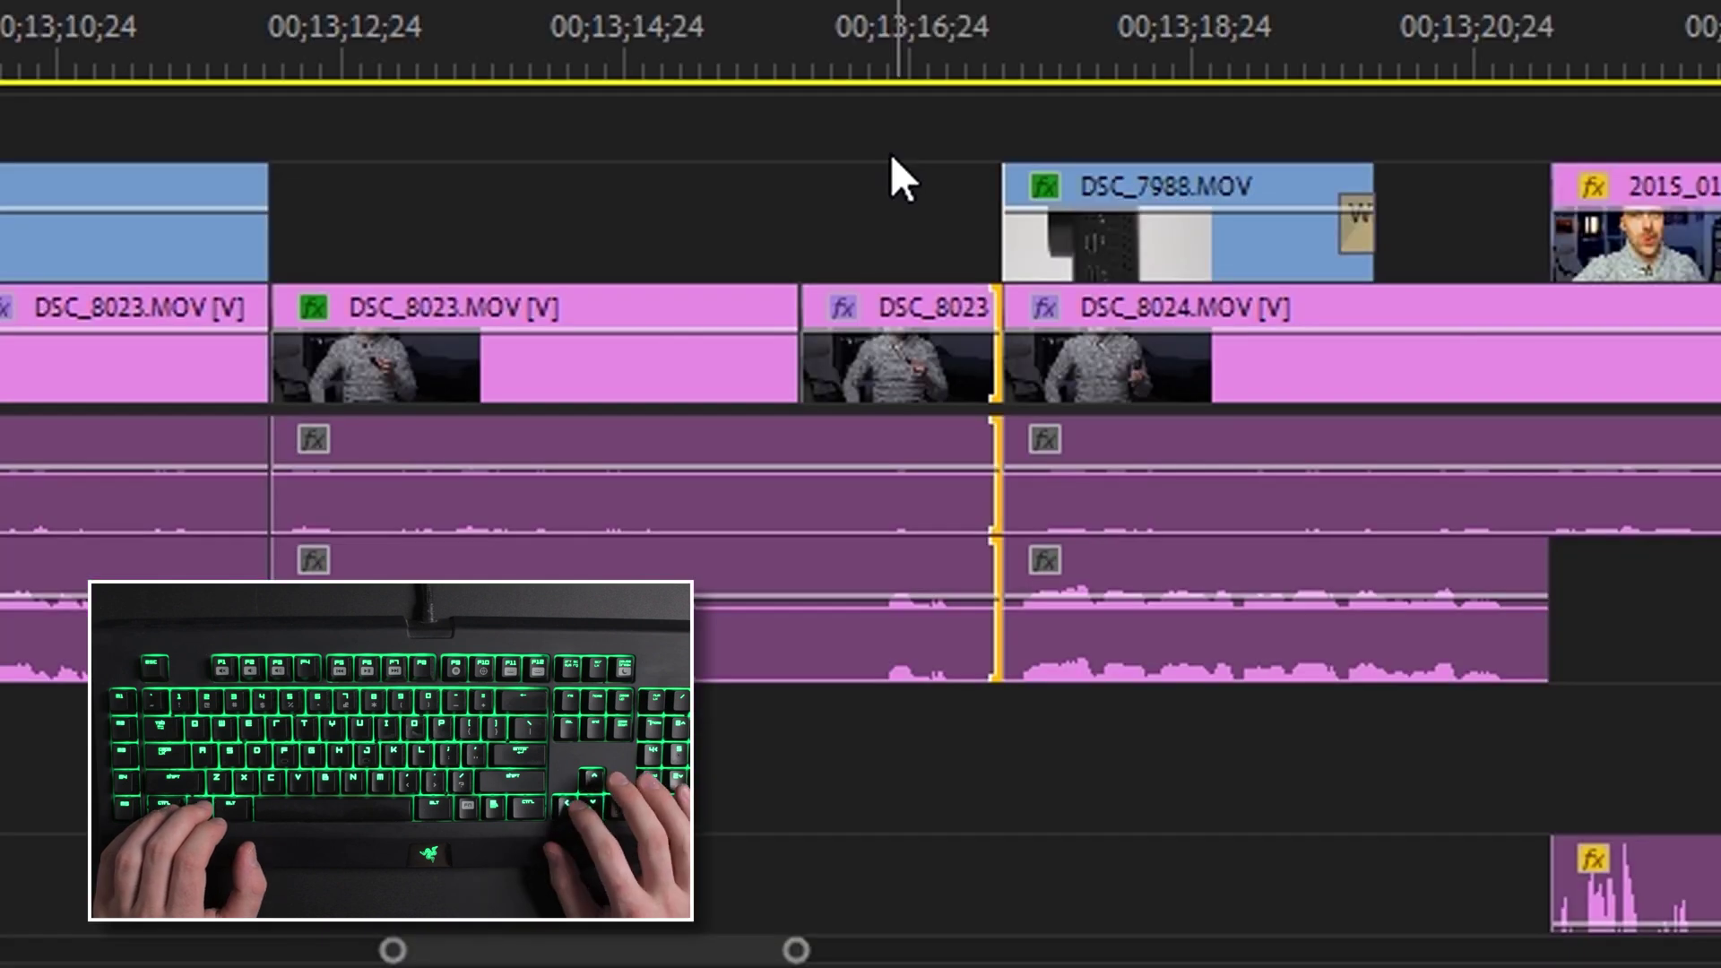
pyautogui.hotkey('ctrl', 'Left')
pyautogui.hotkey('ctrl', 'Left')
pyautogui.hotkey('ctrl', 'Left')
pyautogui.hotkey('ctrl', 'Left')
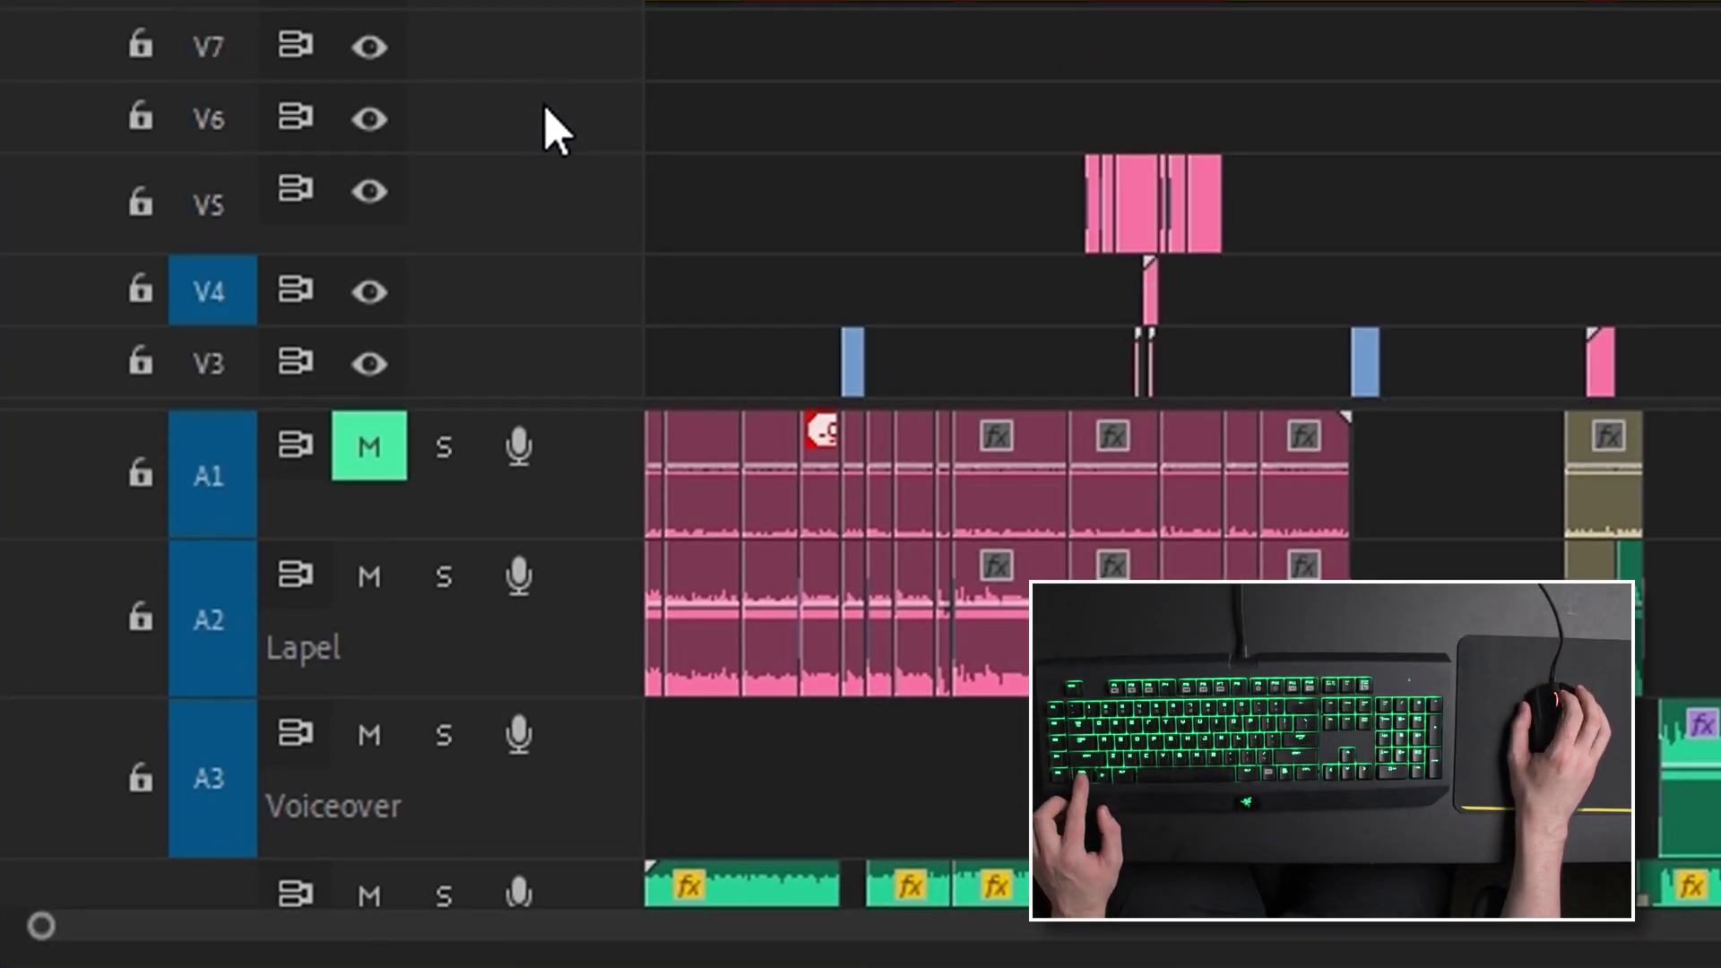
# Enlarge the V1 track via its divider and header so thumbnails and keyframe controls show.
pyautogui.scroll(-4, 556, 130)
pyautogui.scroll(-1, 556, 130)
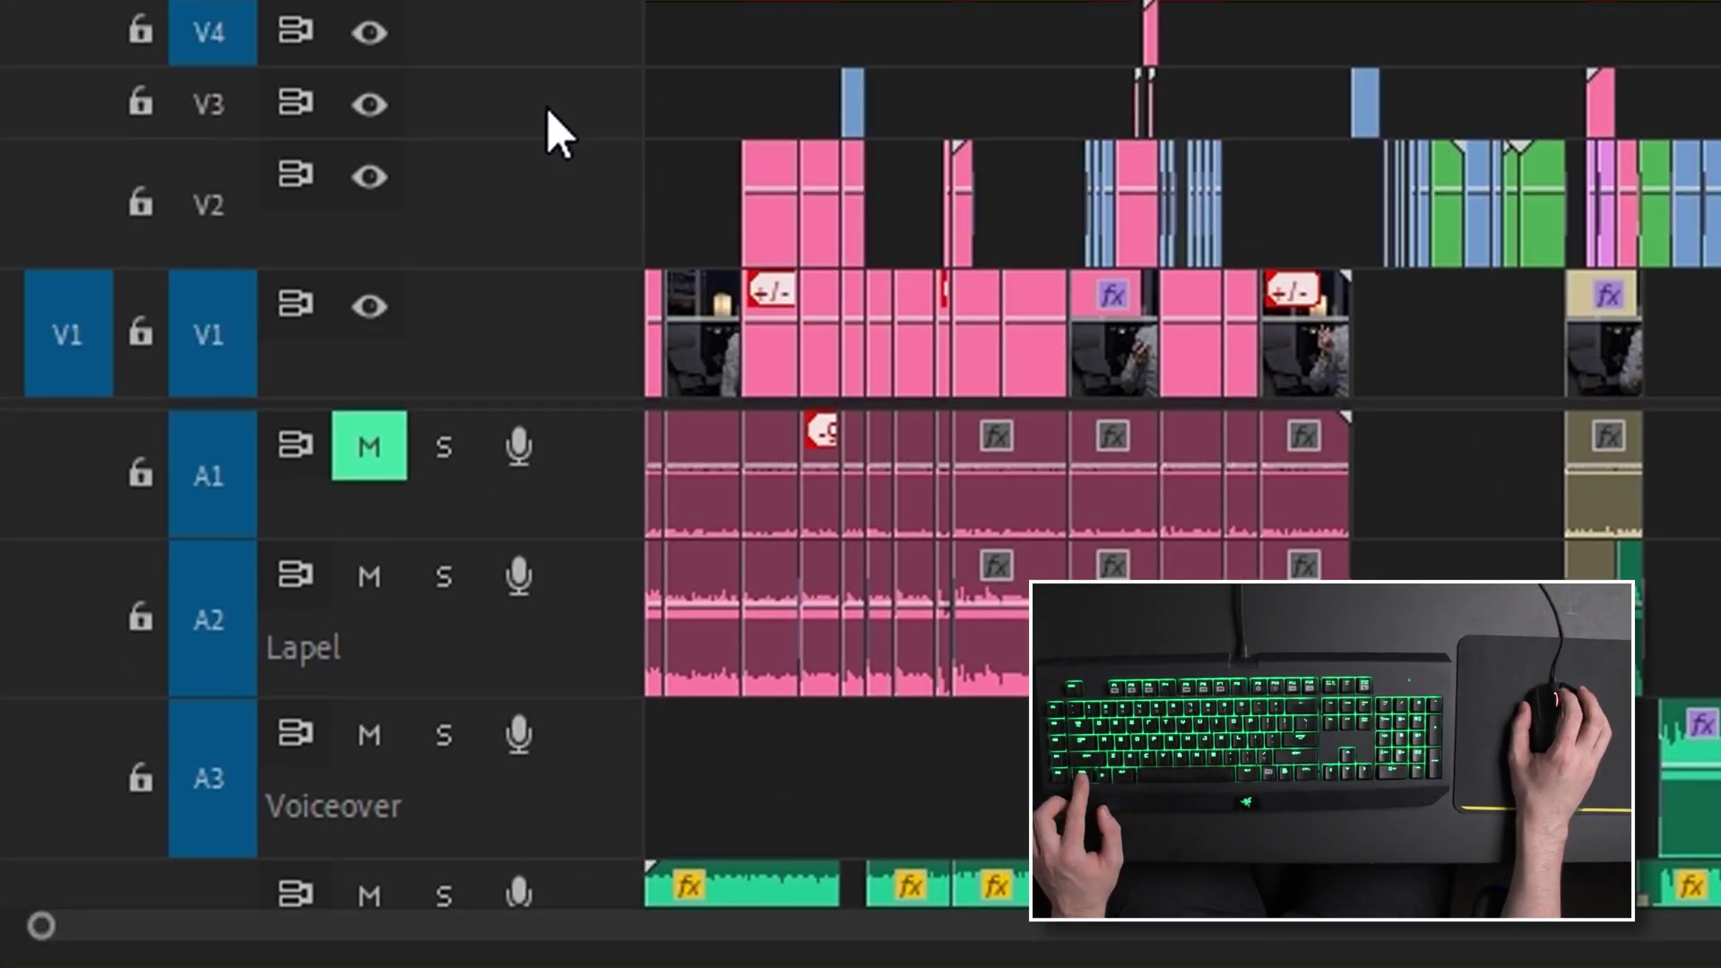
pyautogui.scroll(-8, 578, 584)
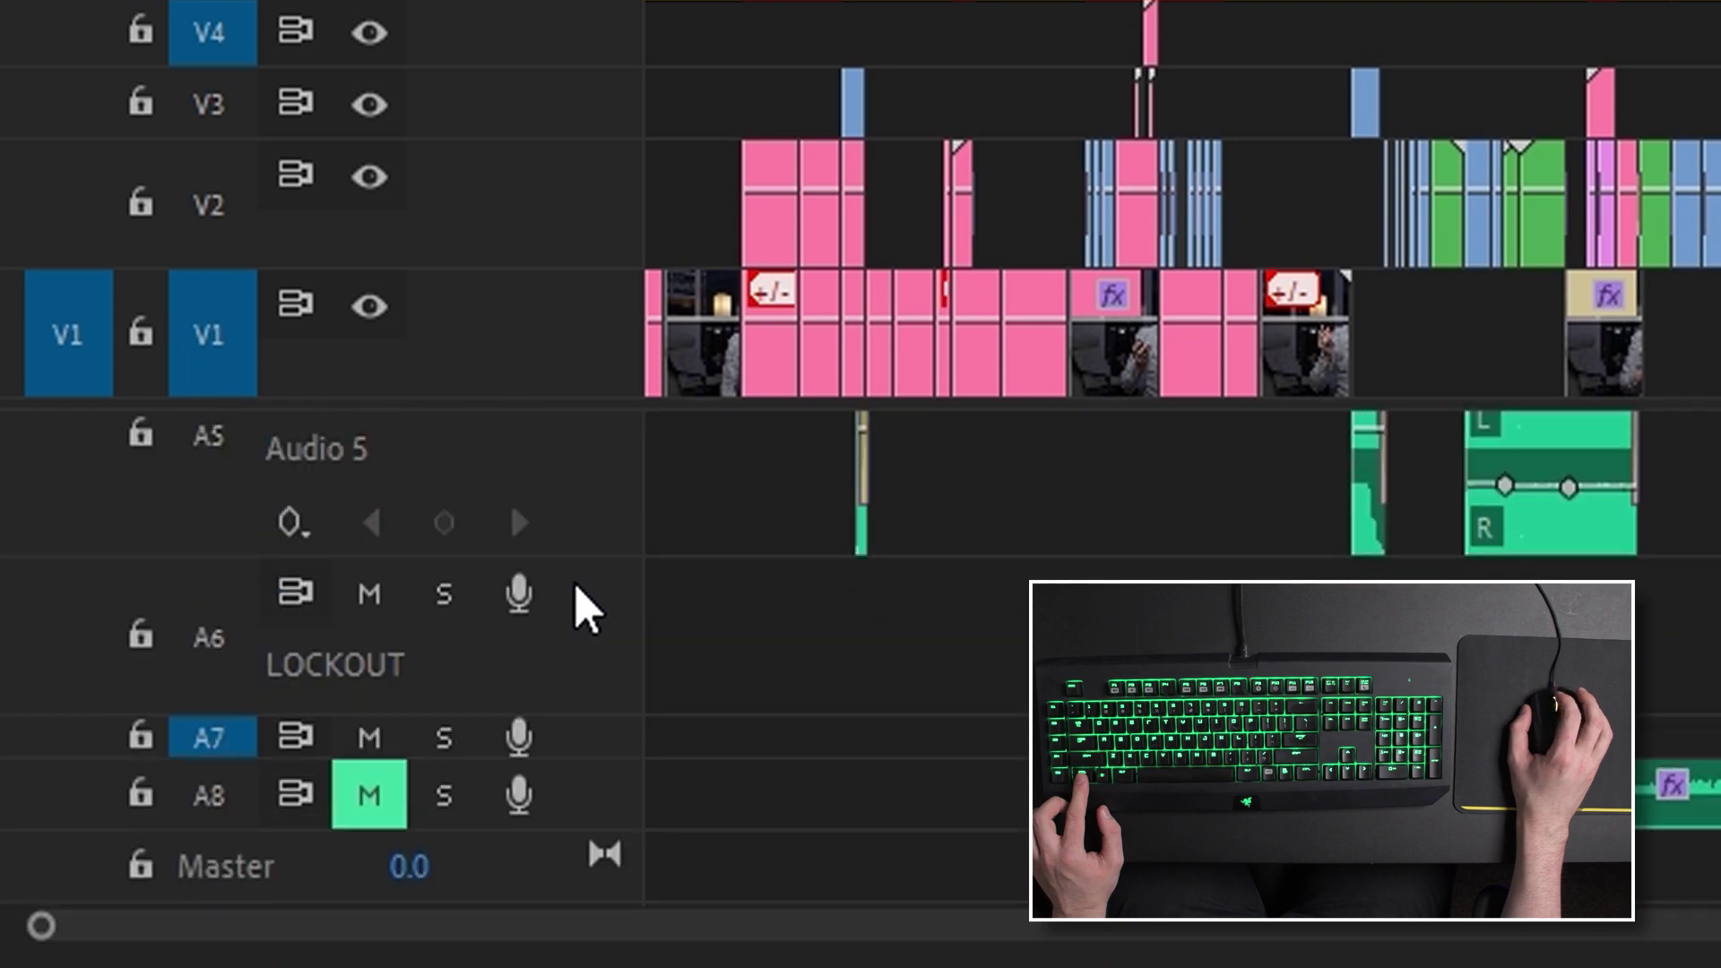
pyautogui.scroll(8, 576, 589)
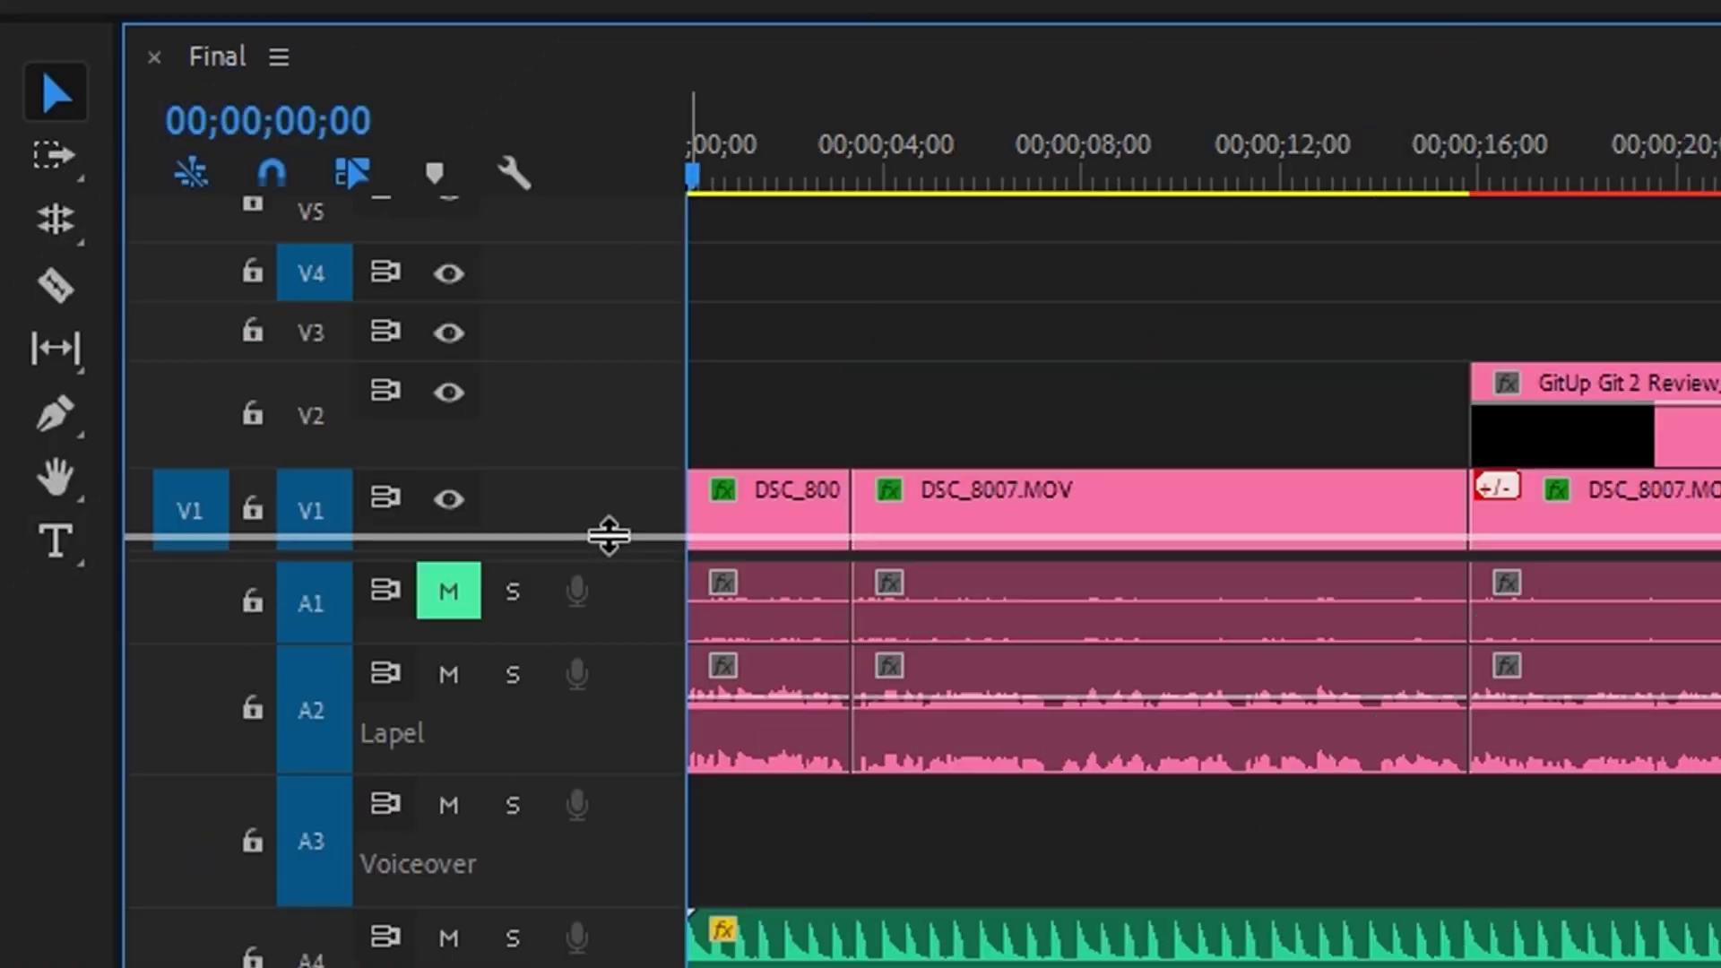
pyautogui.moveTo(620, 450); pyautogui.dragTo(620, 450)
pyautogui.doubleClick(628, 492)
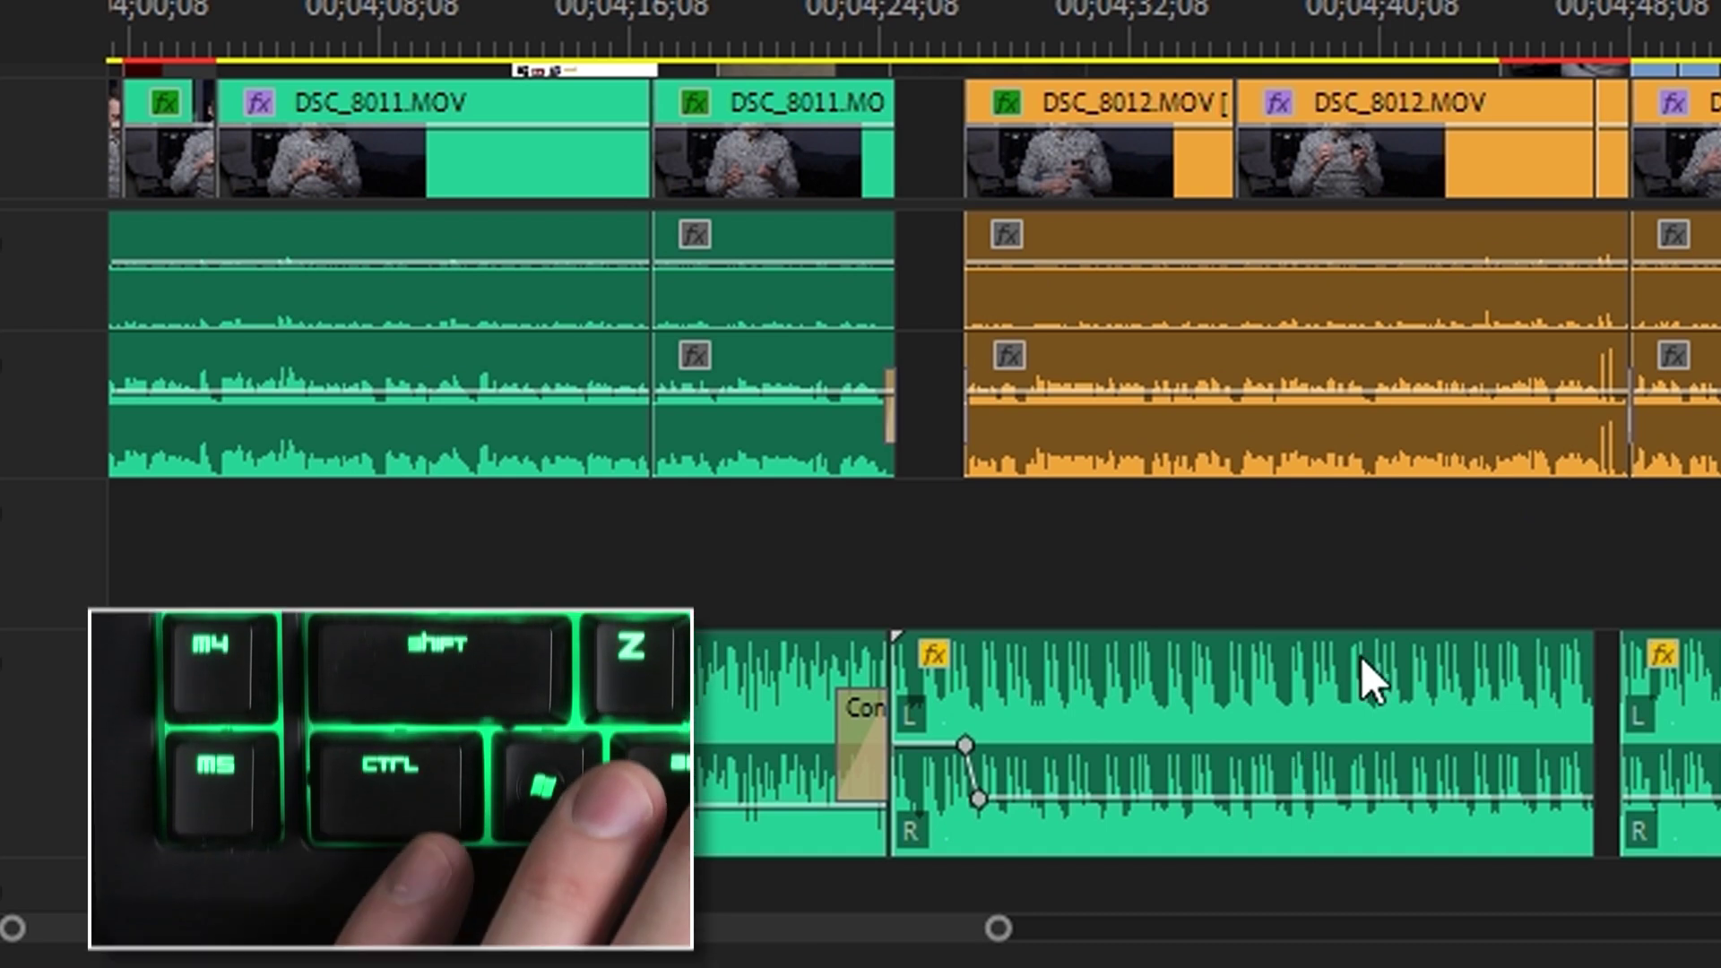
# Key the audio clip's volume up to -7.4 dB, insert DSC_8031 earlier, and move the short clip before DSC_8030.
pyautogui.keyDown('ctrl'); pyautogui.click(1249, 797); pyautogui.keyUp('ctrl')
pyautogui.moveTo(1331, 799); pyautogui.dragTo(1344, 759)
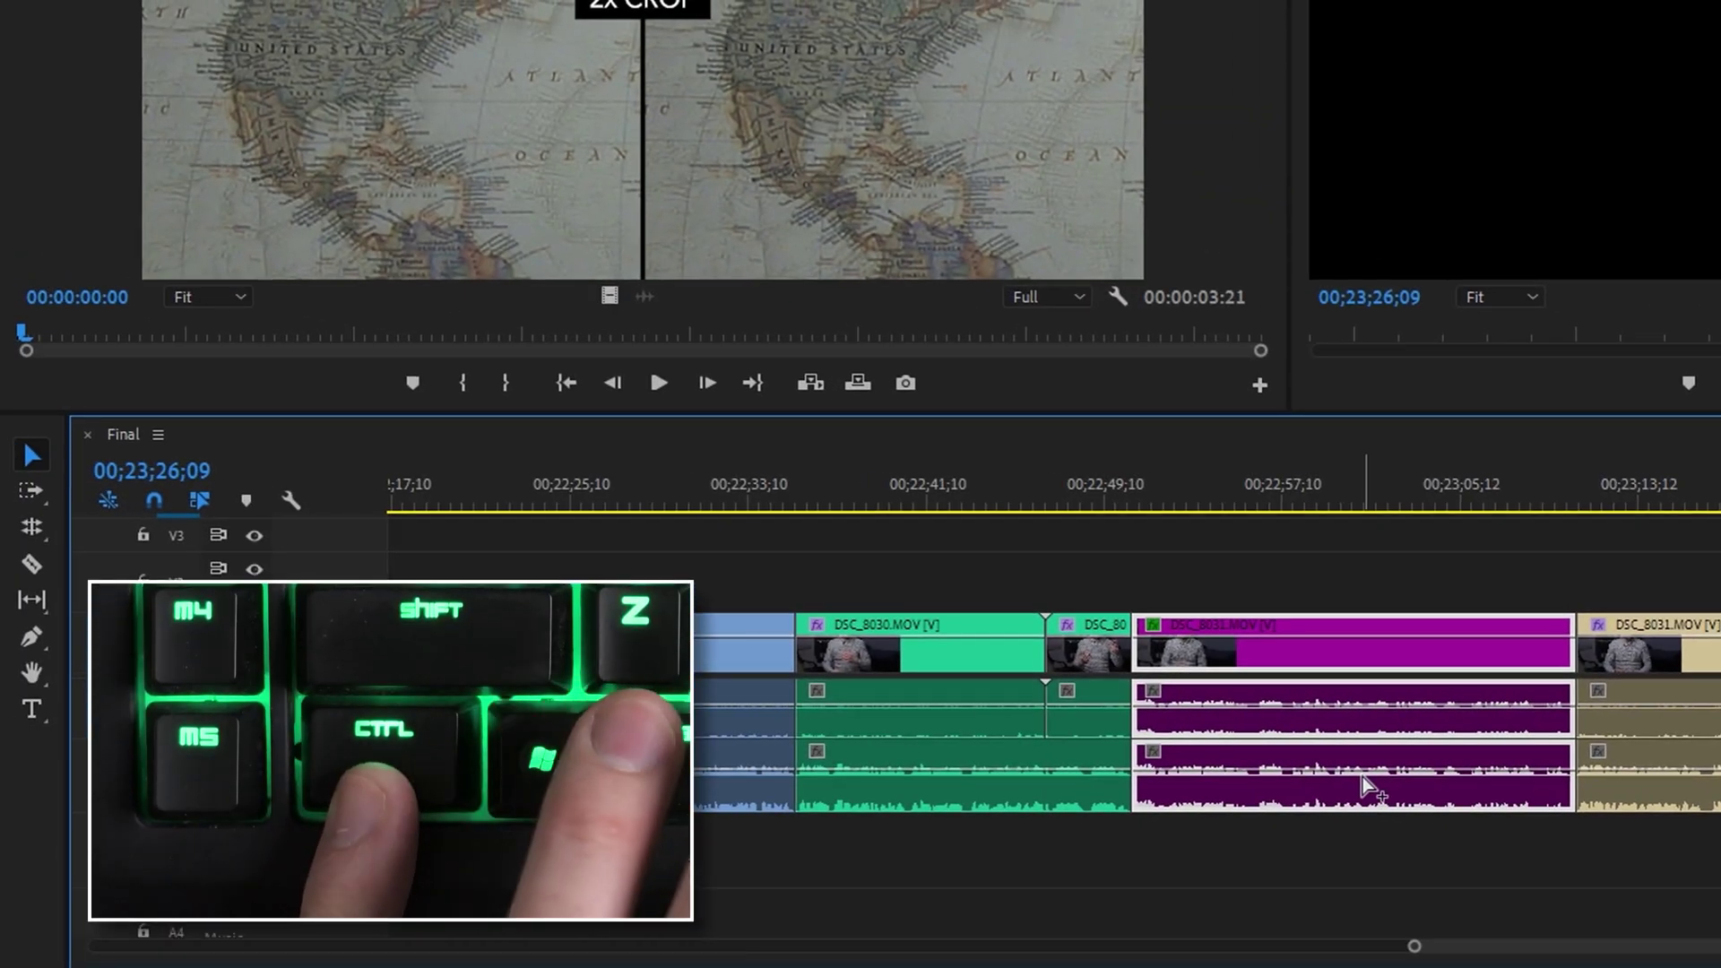
pyautogui.moveTo(1383, 668); pyautogui.dragTo(1069, 667)
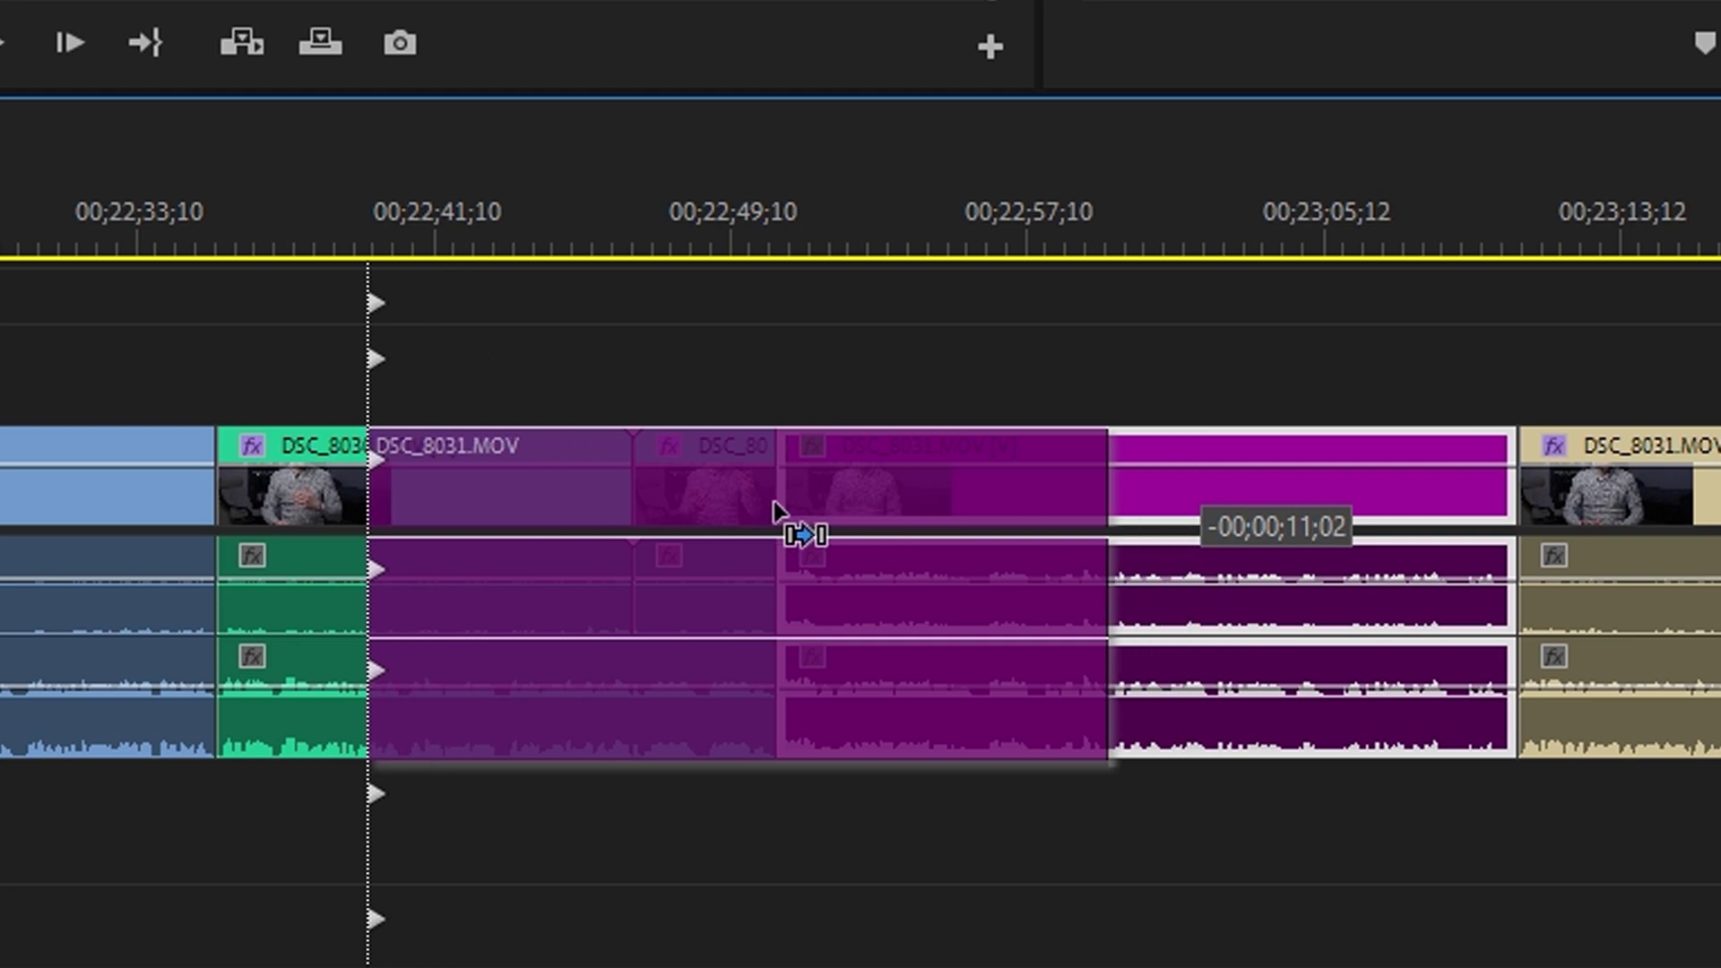
pyautogui.moveTo(1125, 663); pyautogui.dragTo(1064, 663)
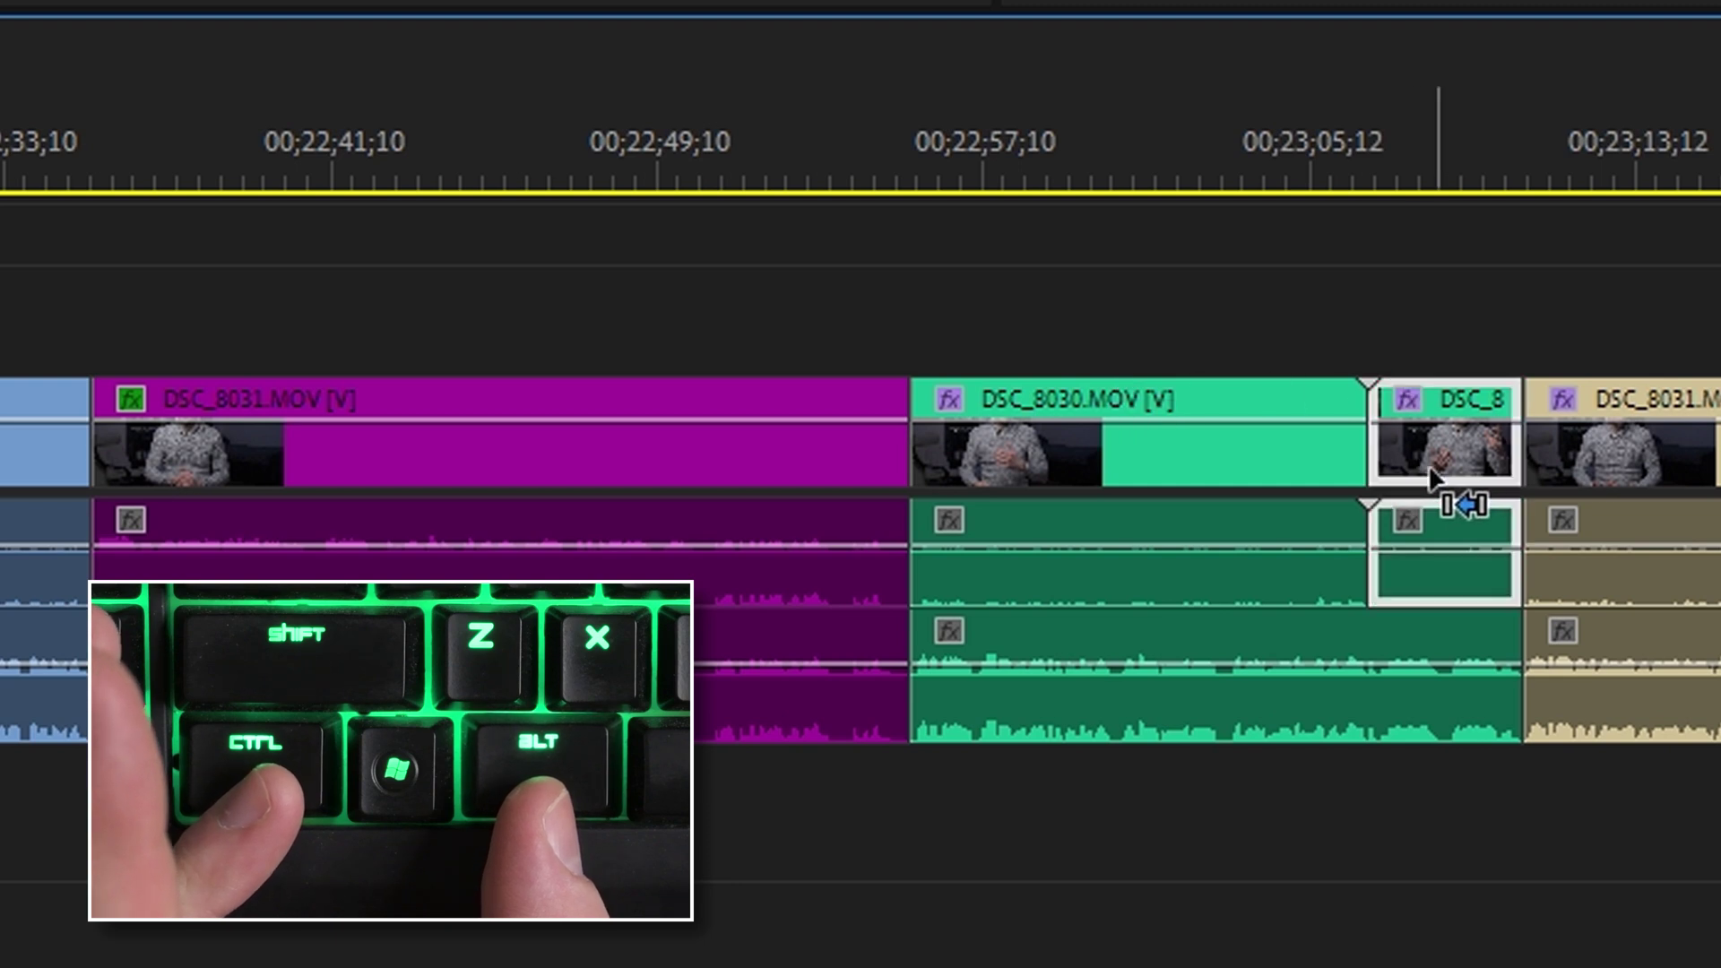
pyautogui.moveTo(1431, 475); pyautogui.dragTo(1001, 487)
pyautogui.moveTo(1017, 395); pyautogui.dragTo(1018, 397)
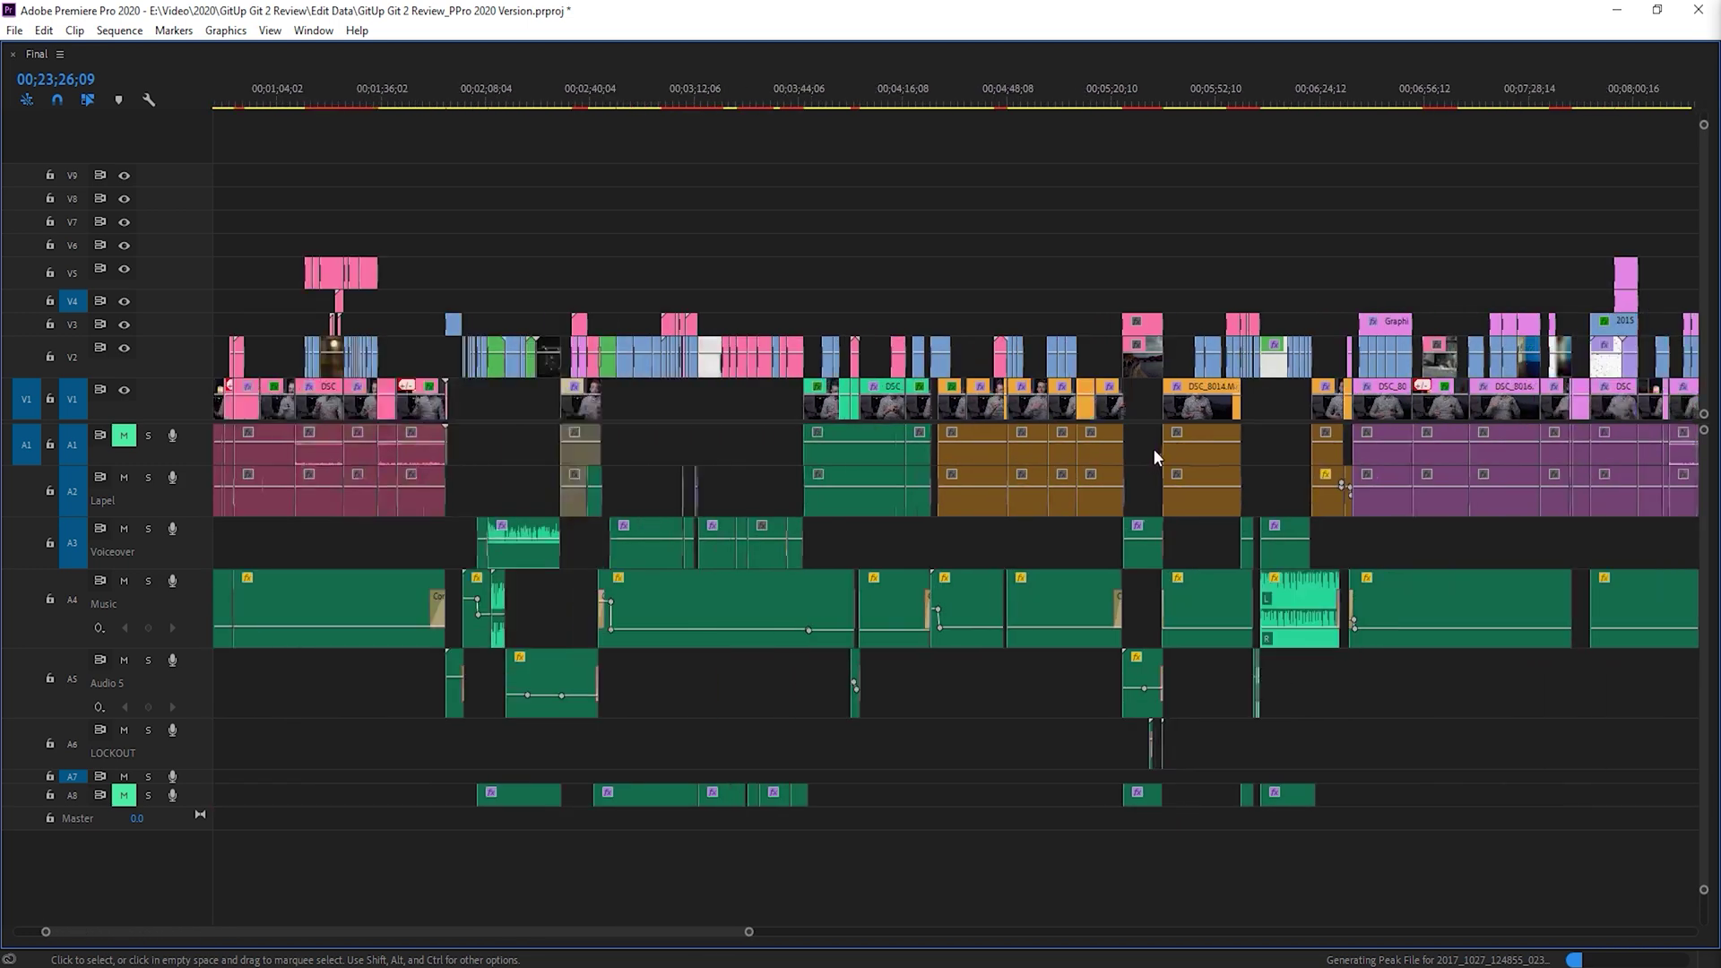
pyautogui.press('-')
pyautogui.press('-')
pyautogui.press('-')
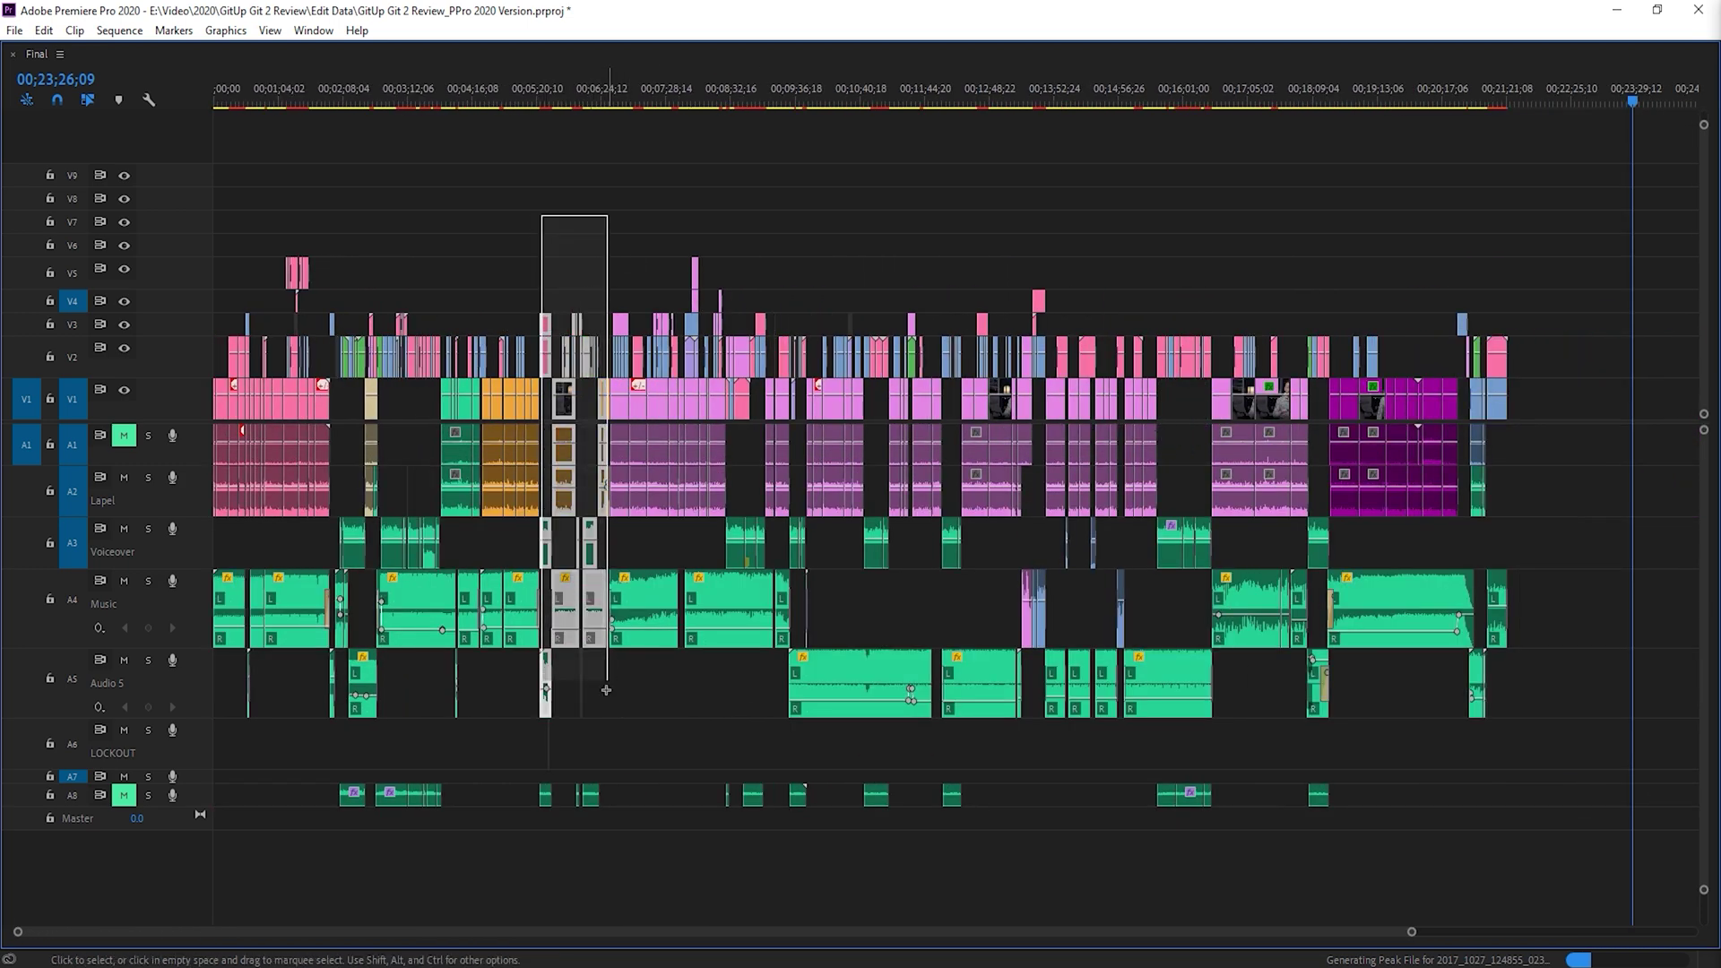
# Zoom out and drag-select many clips across all tracks, then zoom back in.
pyautogui.moveTo(642, 840); pyautogui.dragTo(1573, 882)
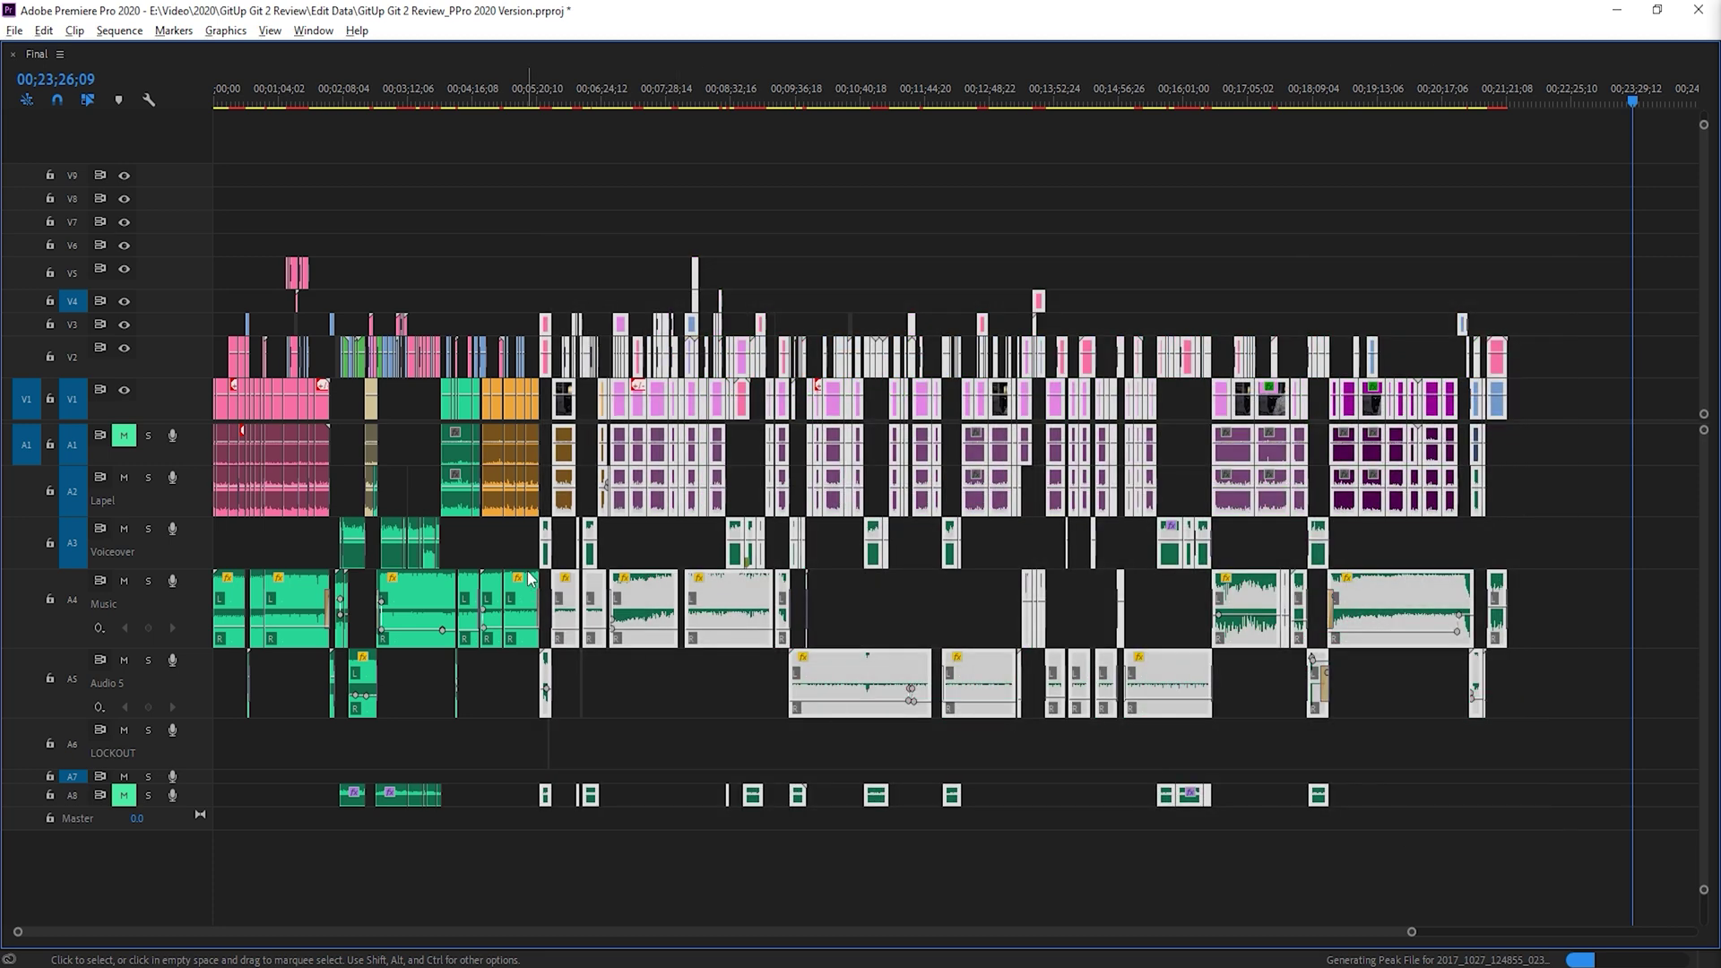
pyautogui.press('=')
pyautogui.press('=')
pyautogui.press('=')
pyautogui.scroll(1, 559, 502)
pyautogui.scroll(-1, 905, 562)
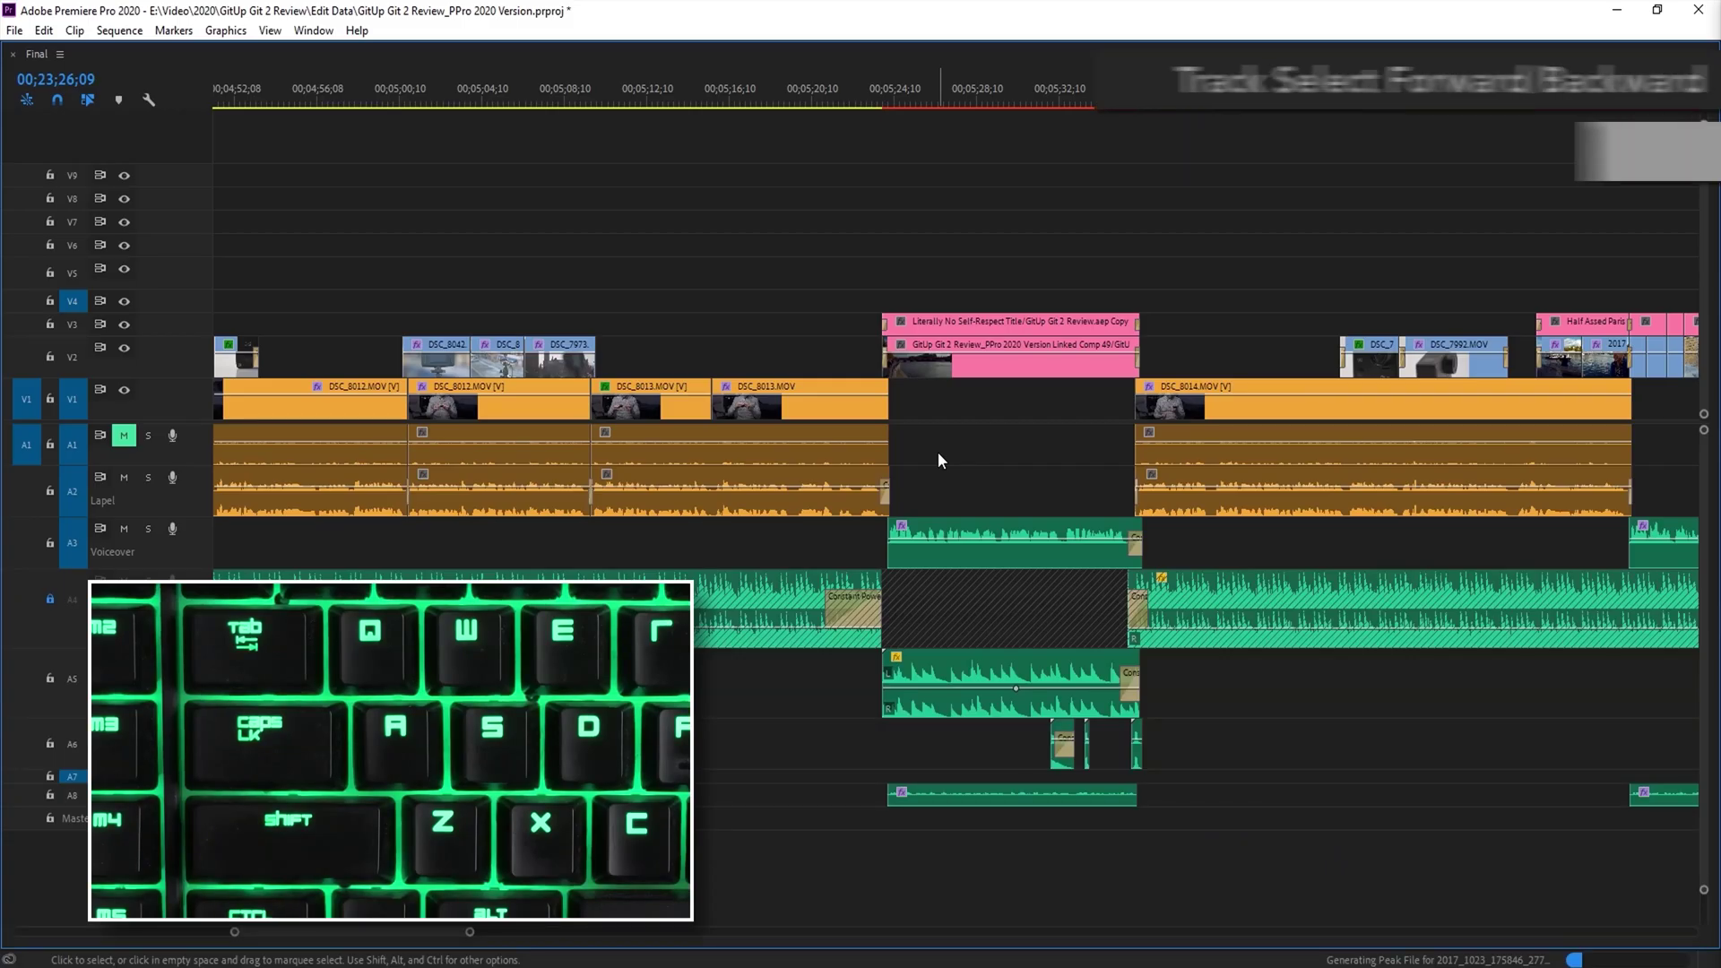
# Use Track Select Forward to shift following clips 15 seconds, undo, then switch to Track Select Backward.
pyautogui.press('a')
pyautogui.click(973, 383)
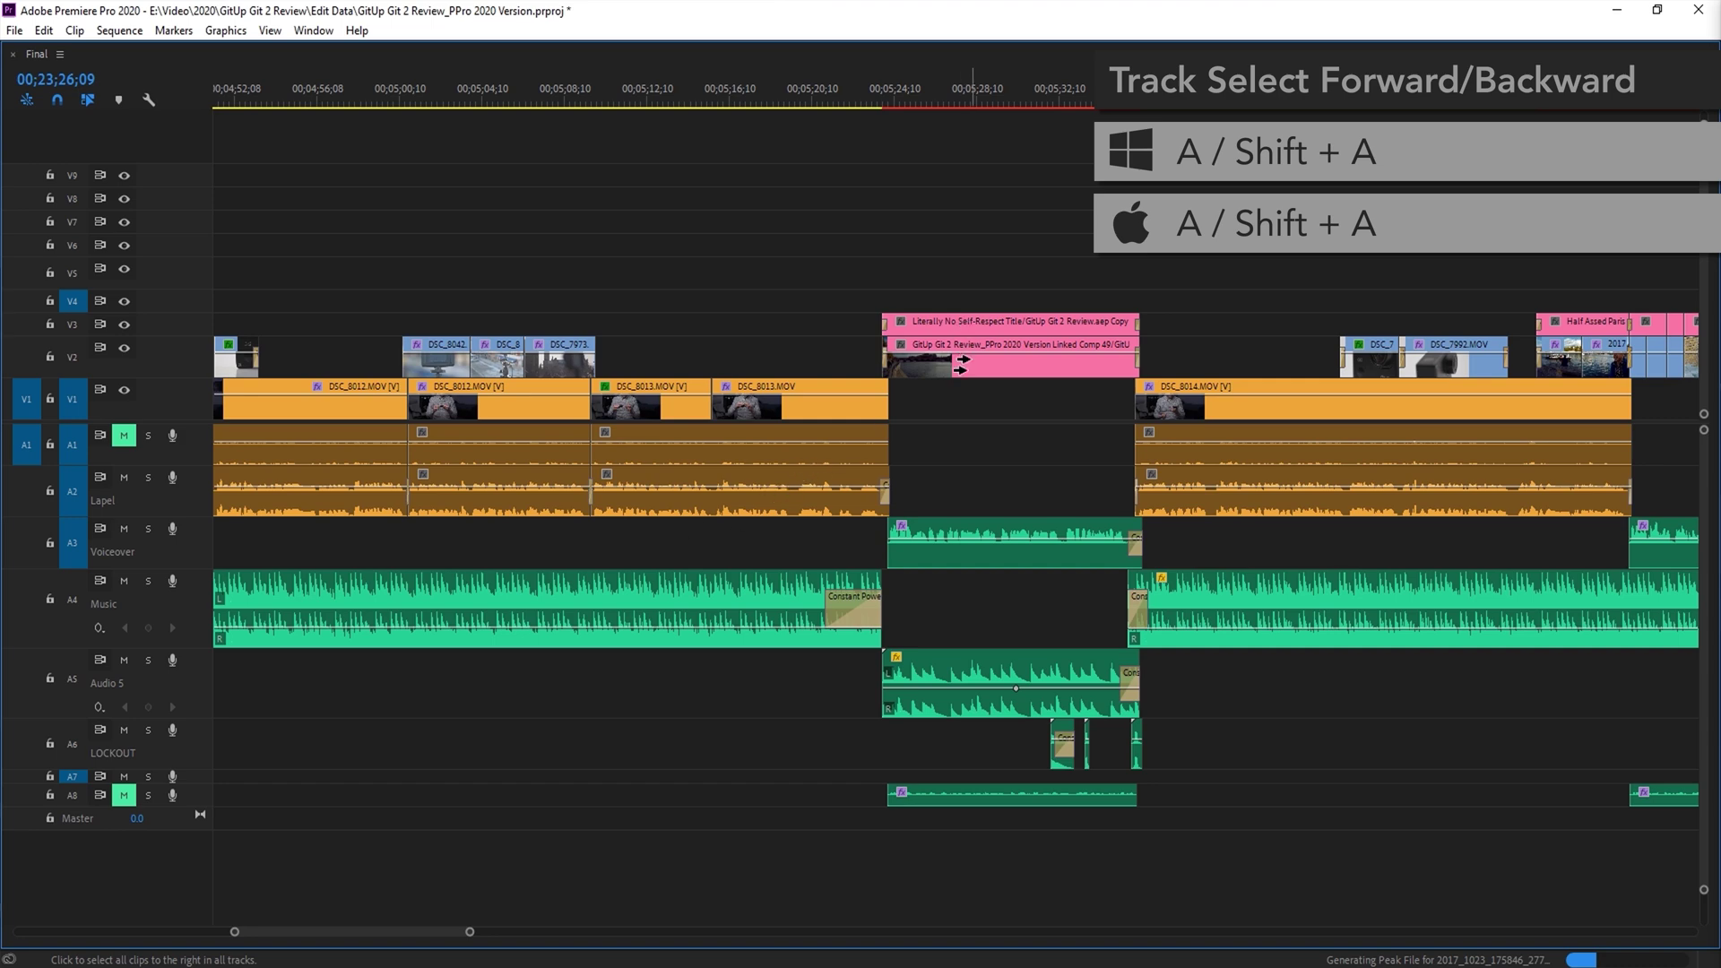
pyautogui.click(960, 364)
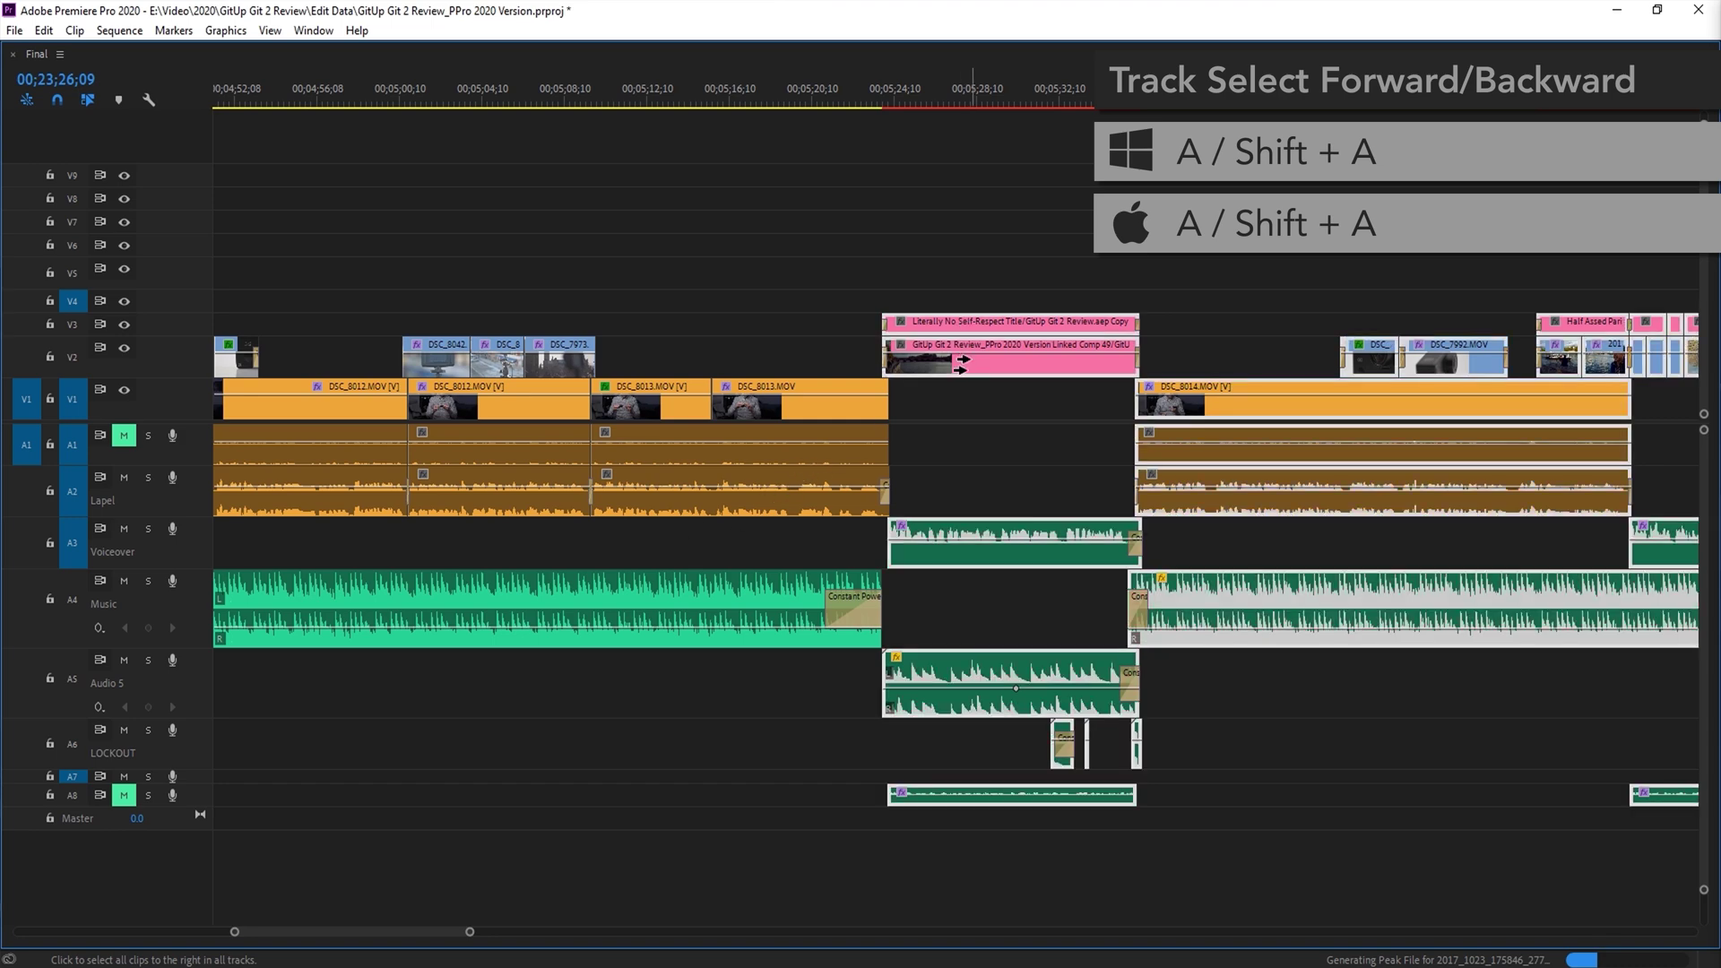
pyautogui.moveTo(972, 363); pyautogui.dragTo(1300, 382)
pyautogui.hotkey('ctrl', 'z')
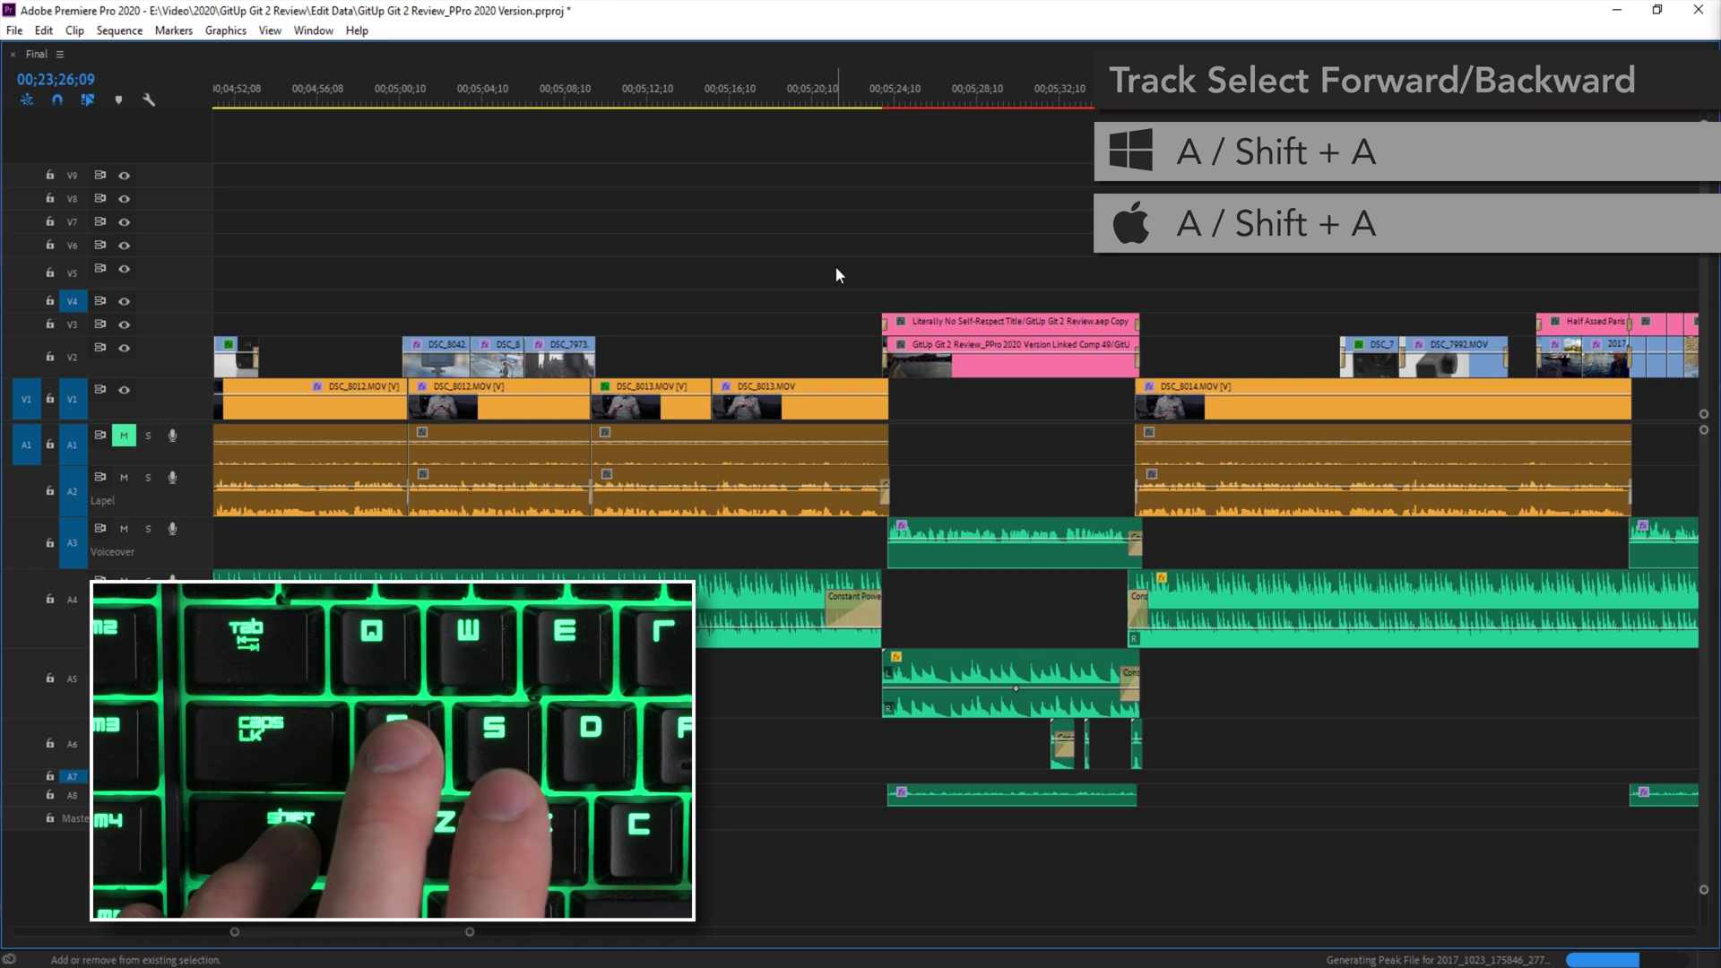
pyautogui.hotkey('shift', 'a')
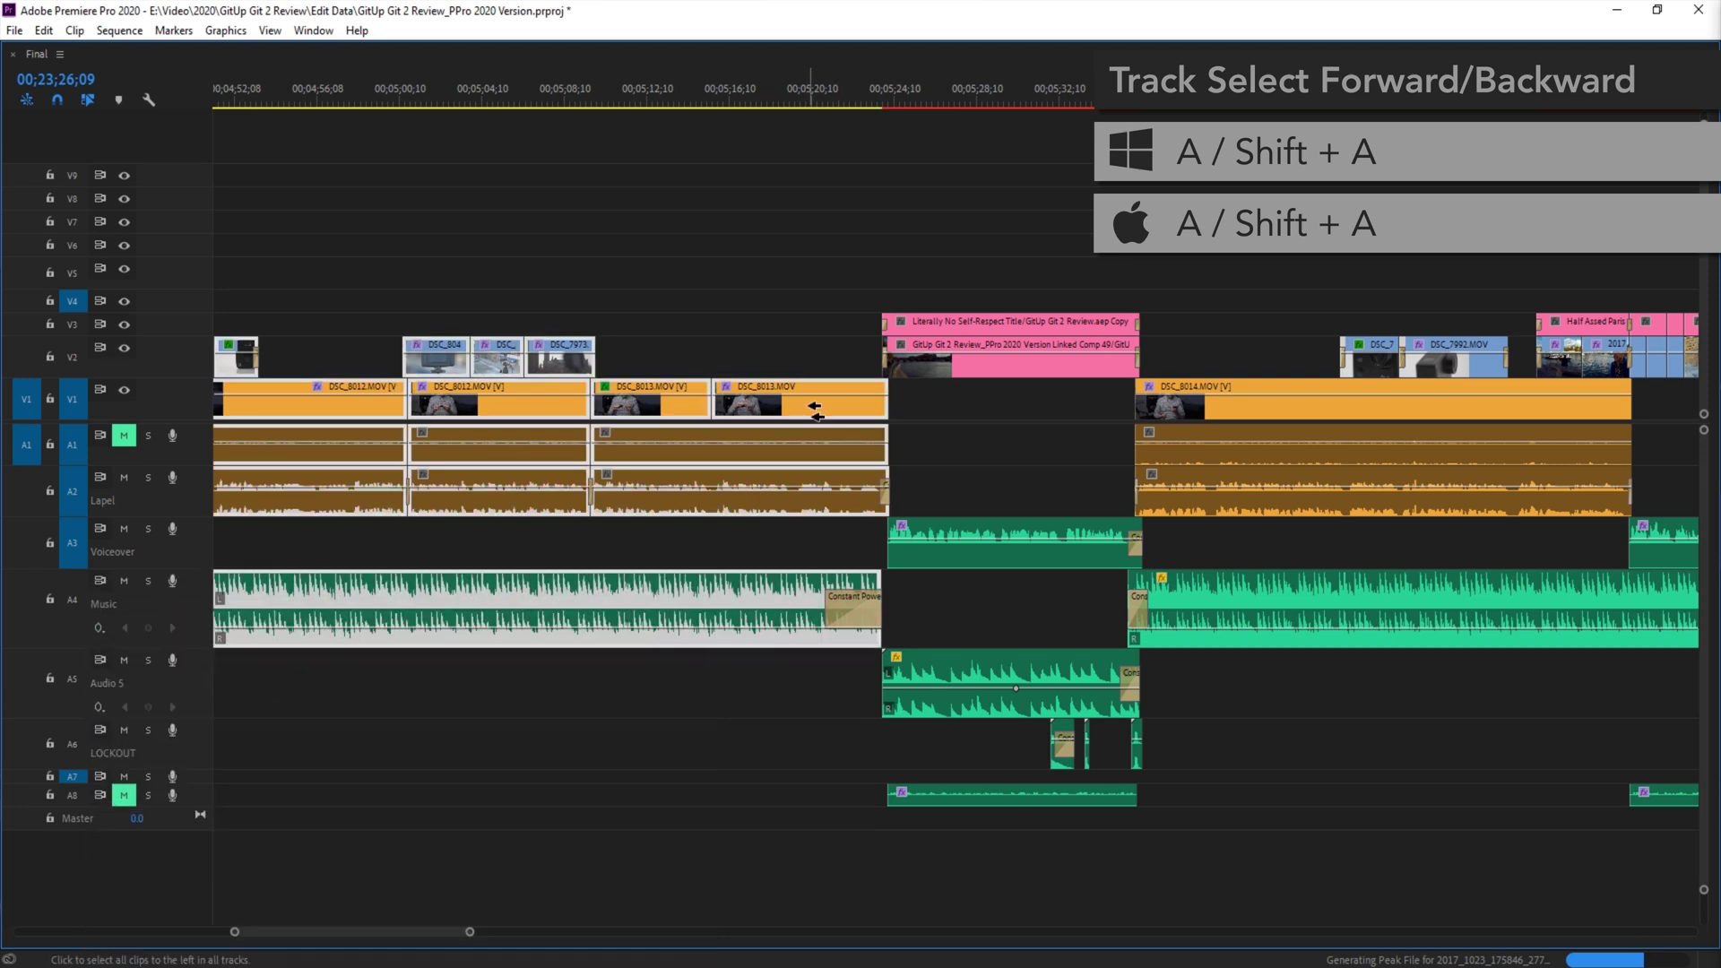
pyautogui.press('-')
pyautogui.press('-')
pyautogui.press('-')
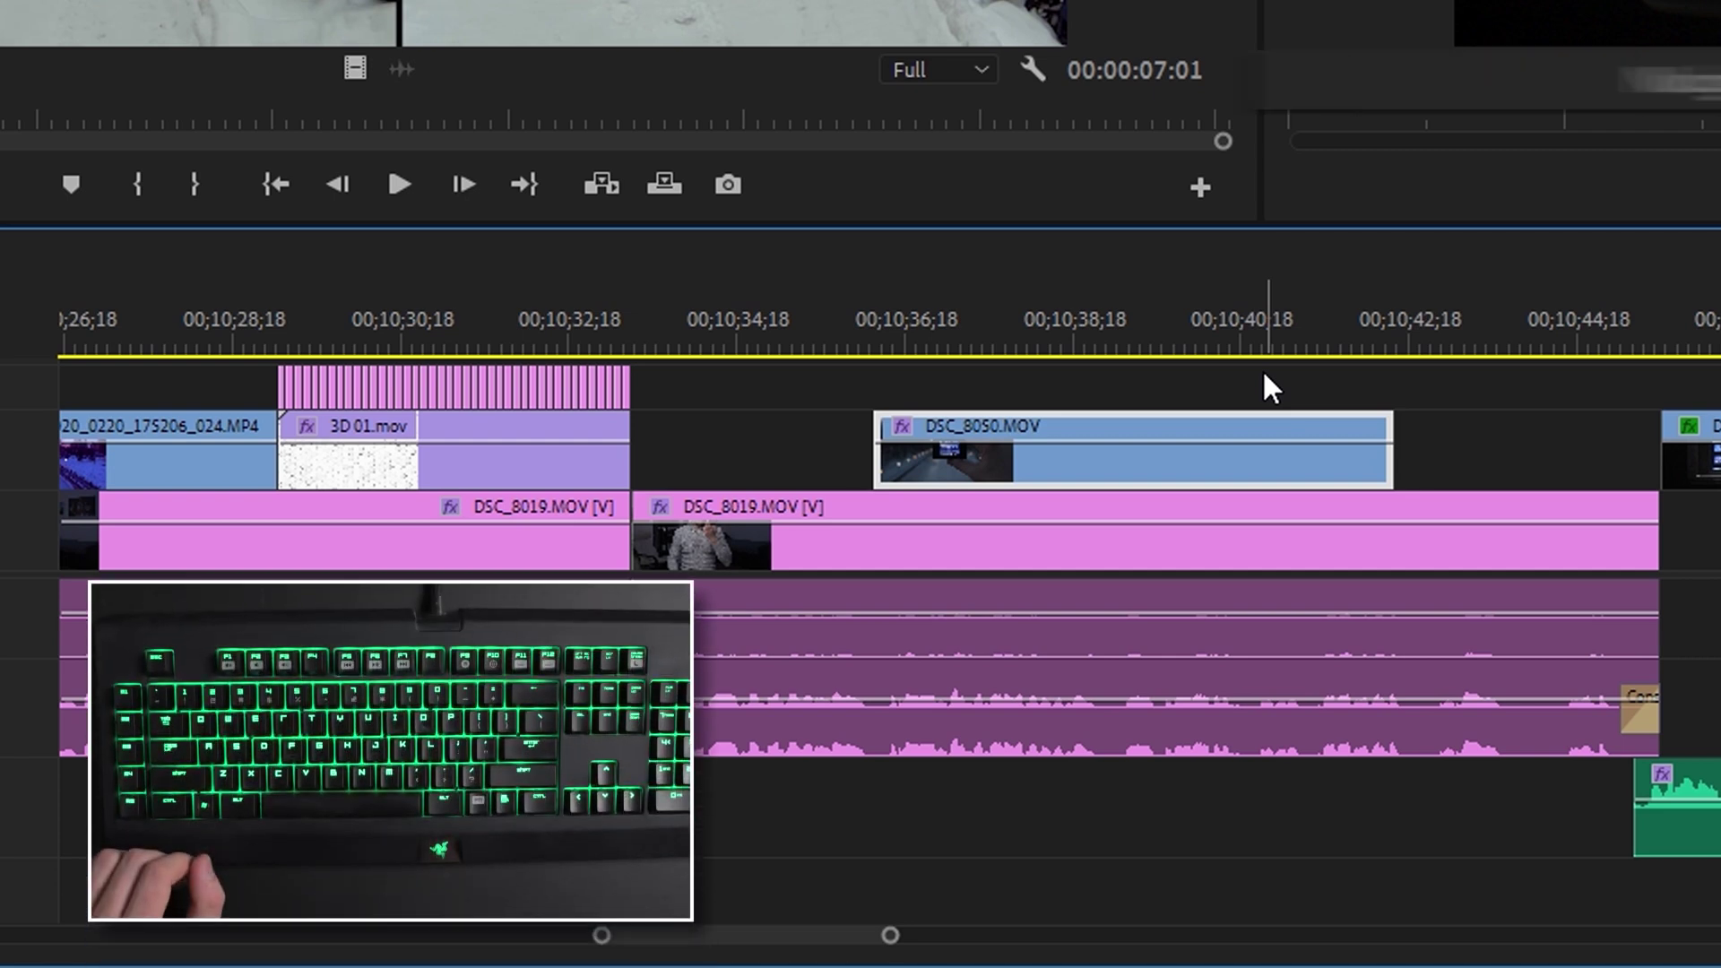
# Nudge DSC_8050.MOV one frame later and earlier, then back and forth in five-frame steps.
pyautogui.hotkey('alt', 'Right')
pyautogui.hotkey('alt', 'Right')
pyautogui.hotkey('alt', 'Right')
pyautogui.hotkey('alt', 'Right')
pyautogui.hotkey('alt', 'Right')
pyautogui.hotkey('alt', 'Right')
pyautogui.hotkey('alt', 'Right')
pyautogui.hotkey('alt', 'Right')
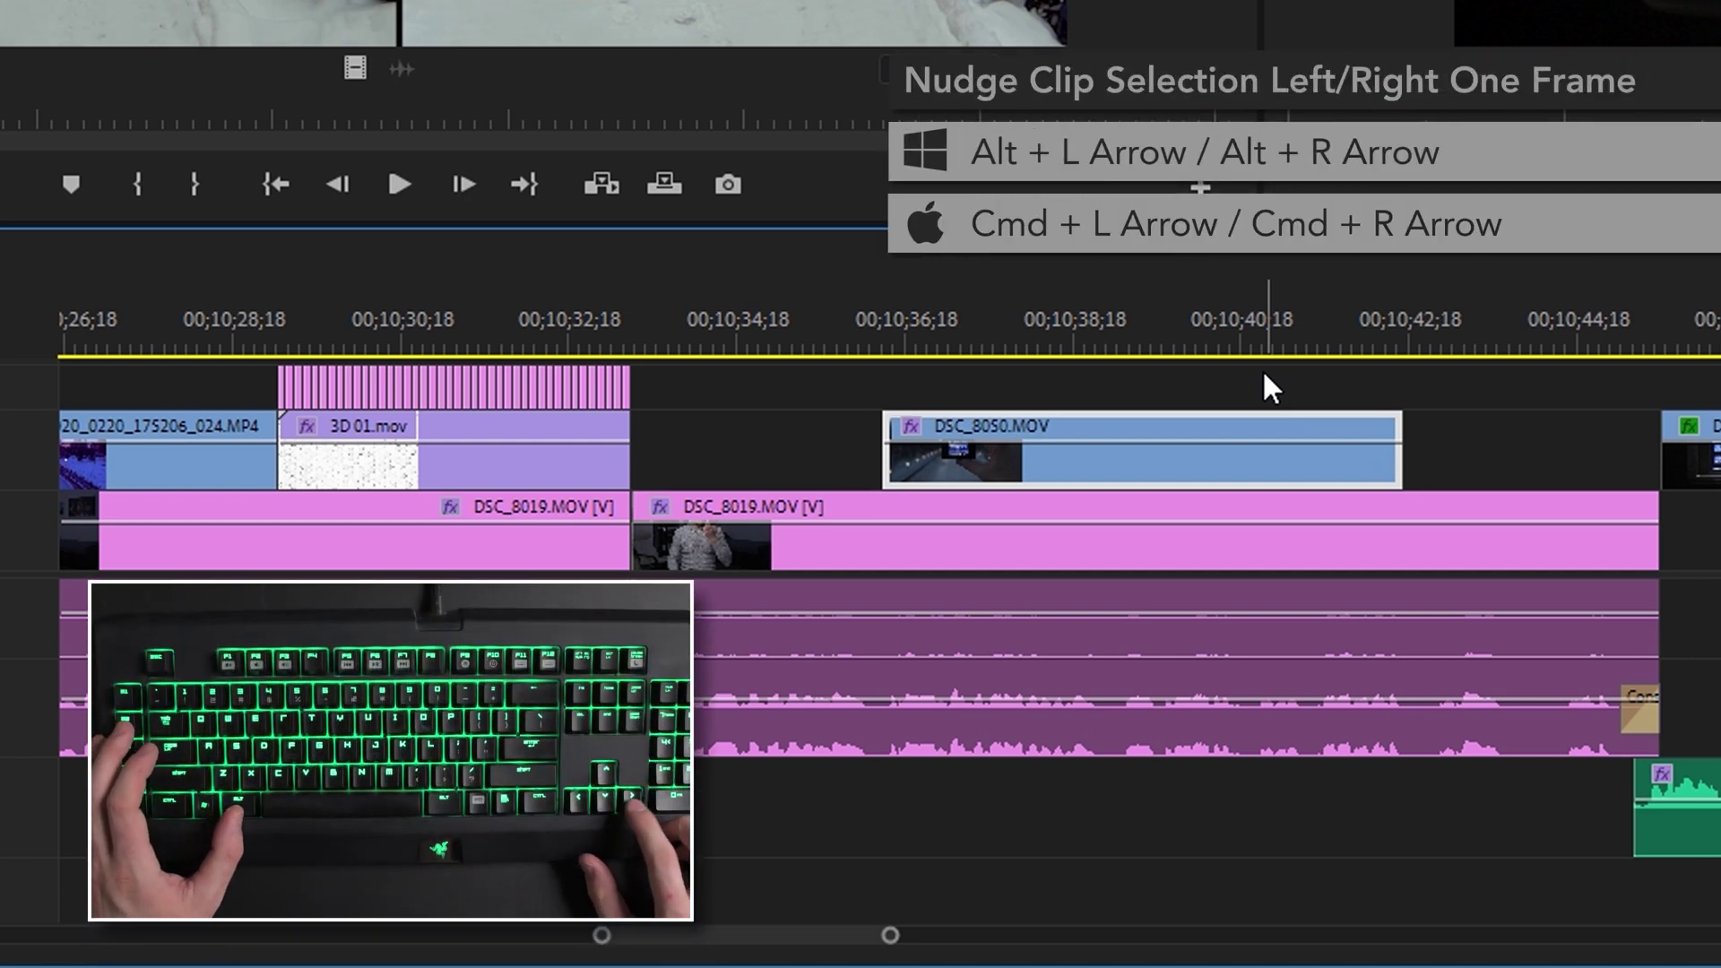
pyautogui.hotkey('alt', 'Left')
pyautogui.hotkey('alt', 'Left')
pyautogui.hotkey('alt', 'Left')
pyautogui.hotkey('alt', 'Left')
pyautogui.hotkey('alt', 'Left')
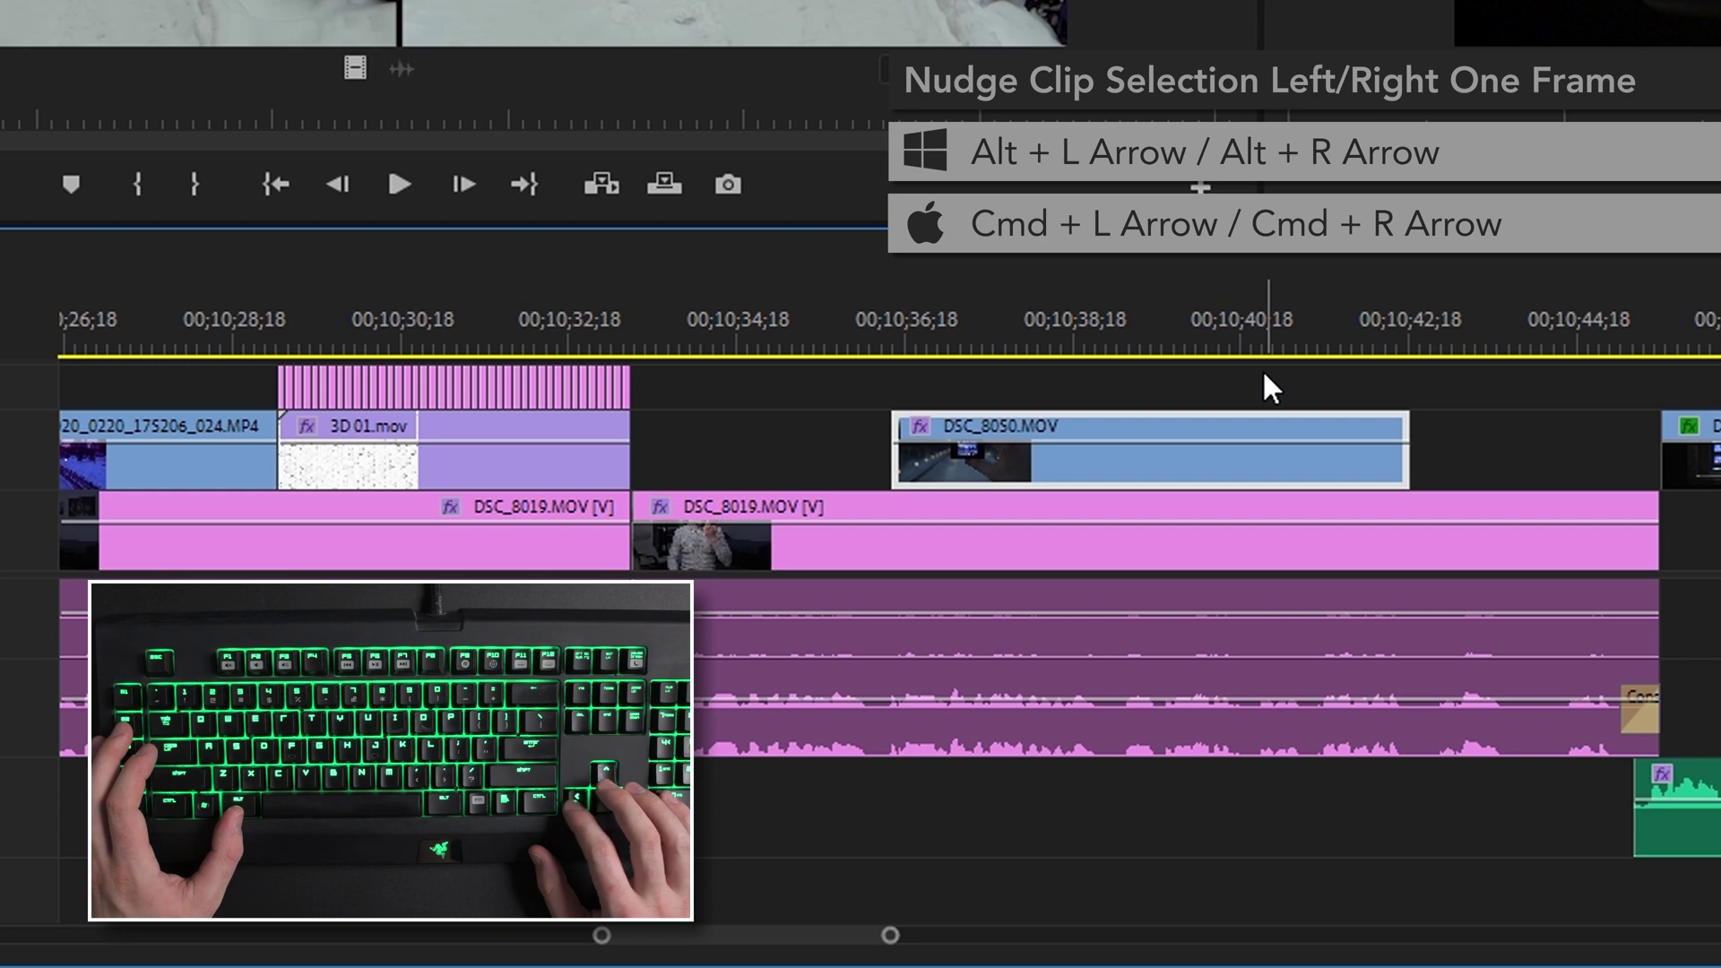
pyautogui.hotkey('alt', 'shift', 'Right')
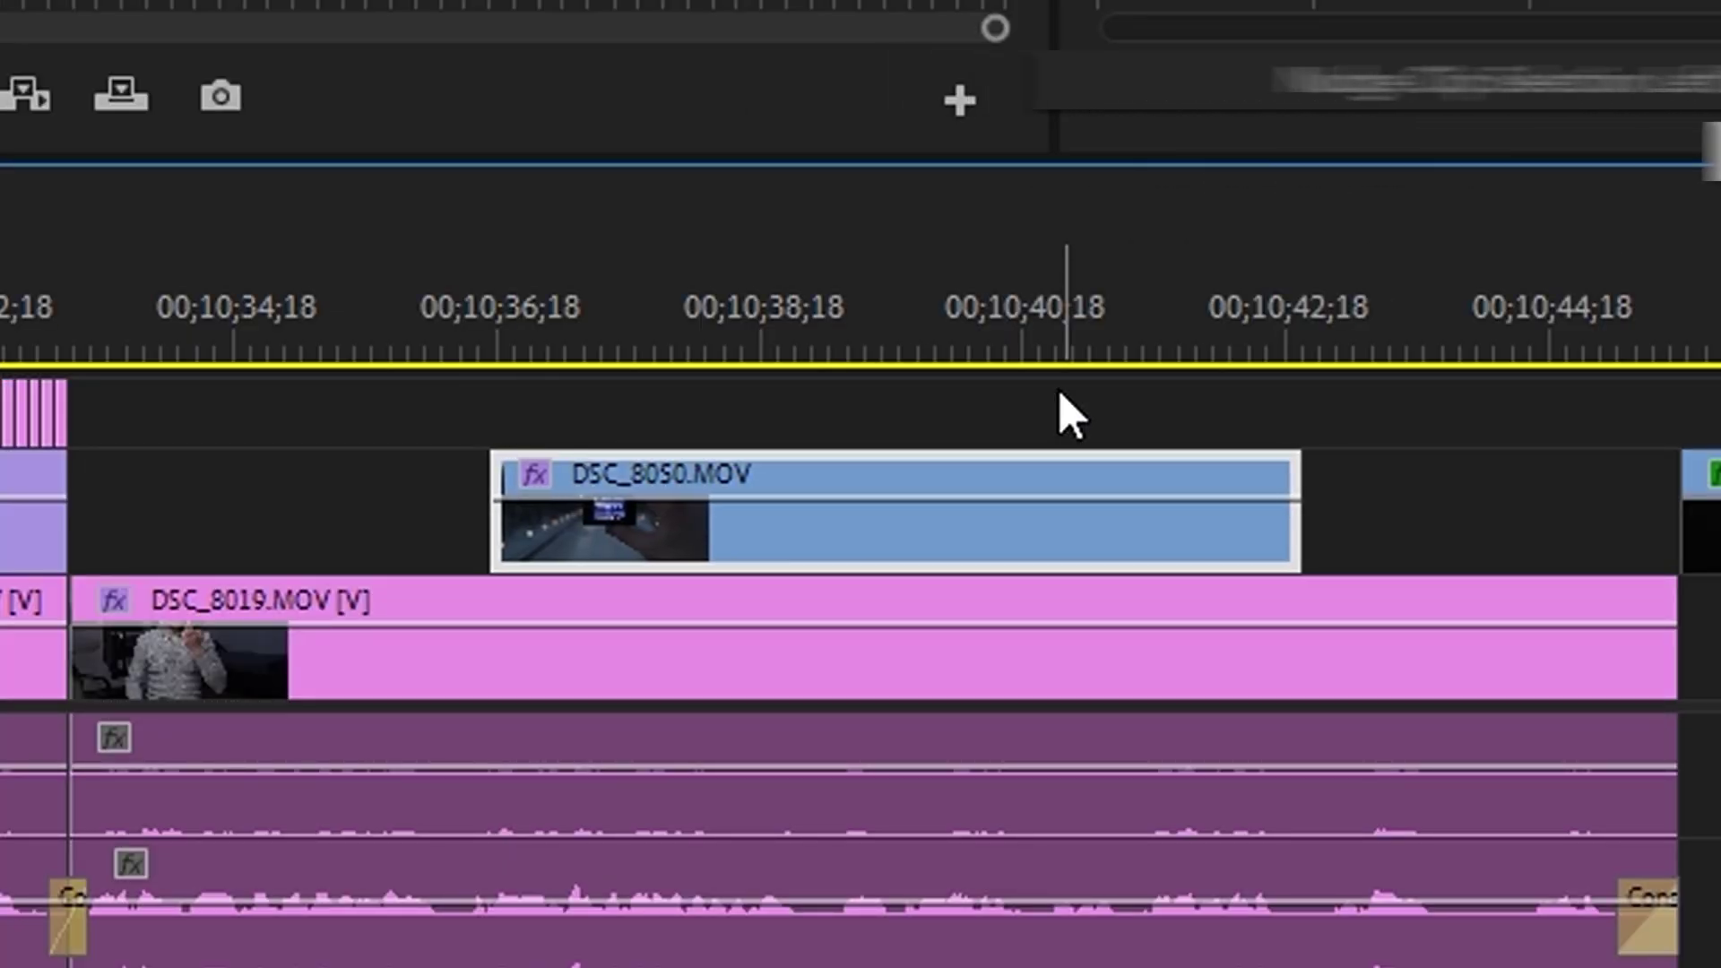
pyautogui.hotkey('alt', 'shift', 'Left')
pyautogui.hotkey('alt', 'shift', 'Right')
pyautogui.hotkey('alt', 'shift', 'Right')
pyautogui.hotkey('alt', 'shift', 'Right')
pyautogui.hotkey('alt', 'shift', 'Right')
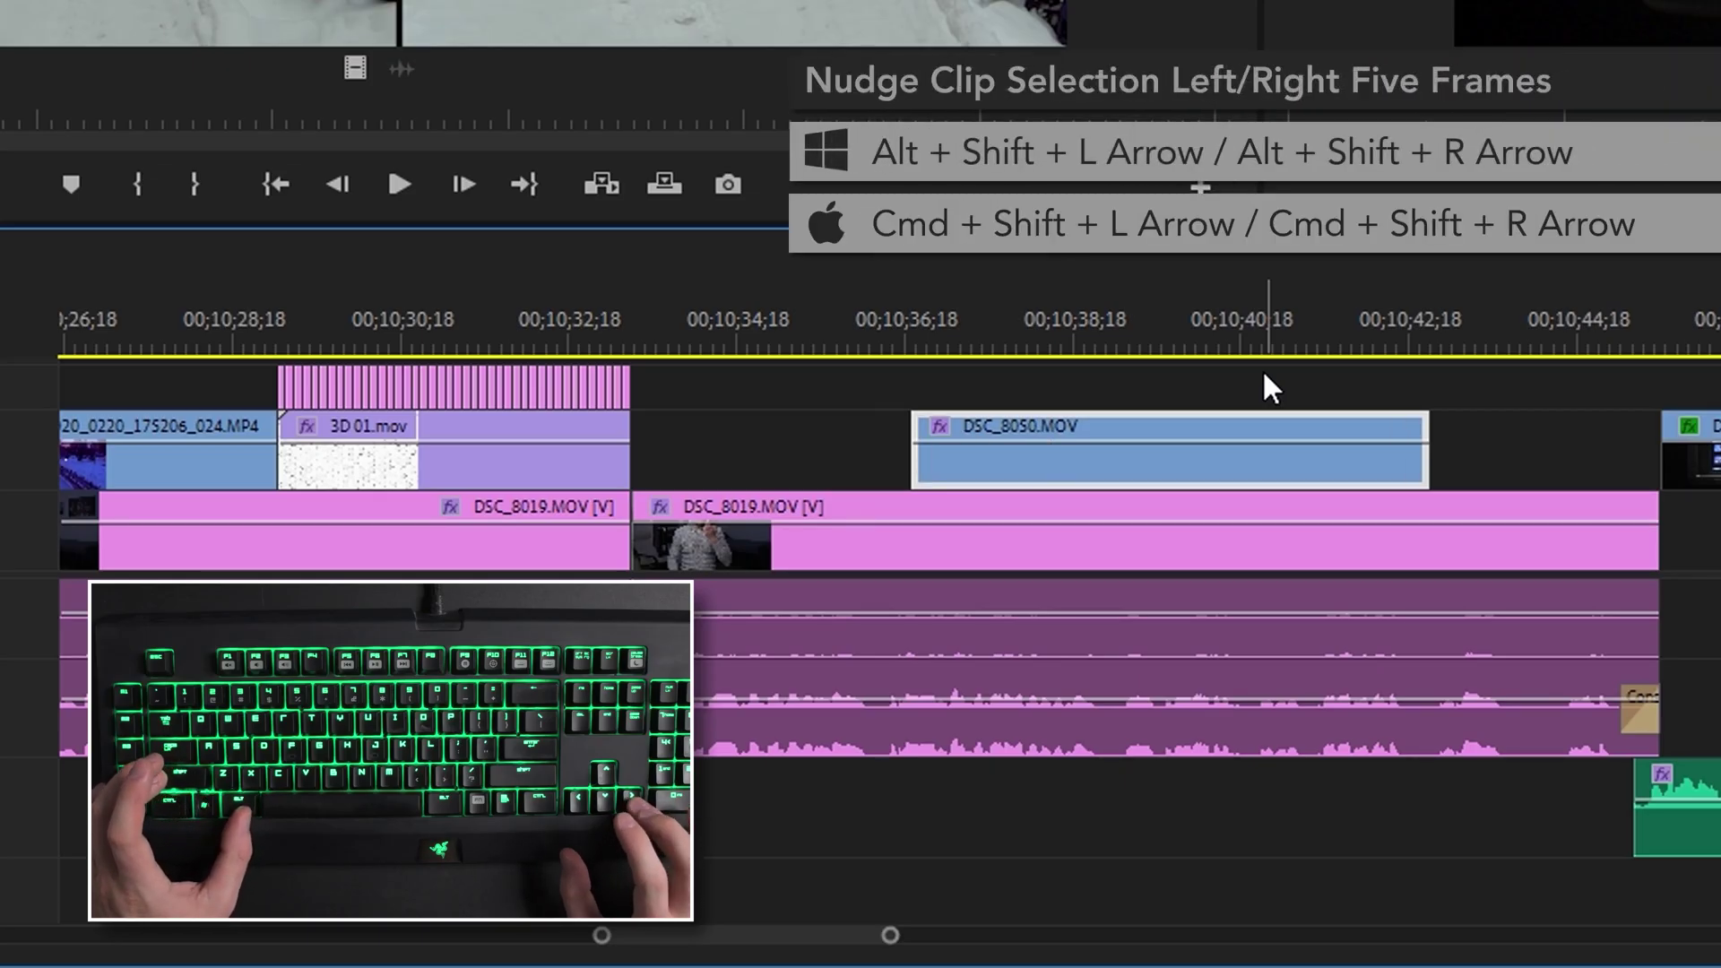
pyautogui.hotkey('alt', 'shift', 'Left')
pyautogui.hotkey('alt', 'shift', 'Left')
pyautogui.hotkey('alt', 'shift', 'Left')
pyautogui.hotkey('alt', 'shift', 'Left')
pyautogui.hotkey('alt', 'shift', 'Left')
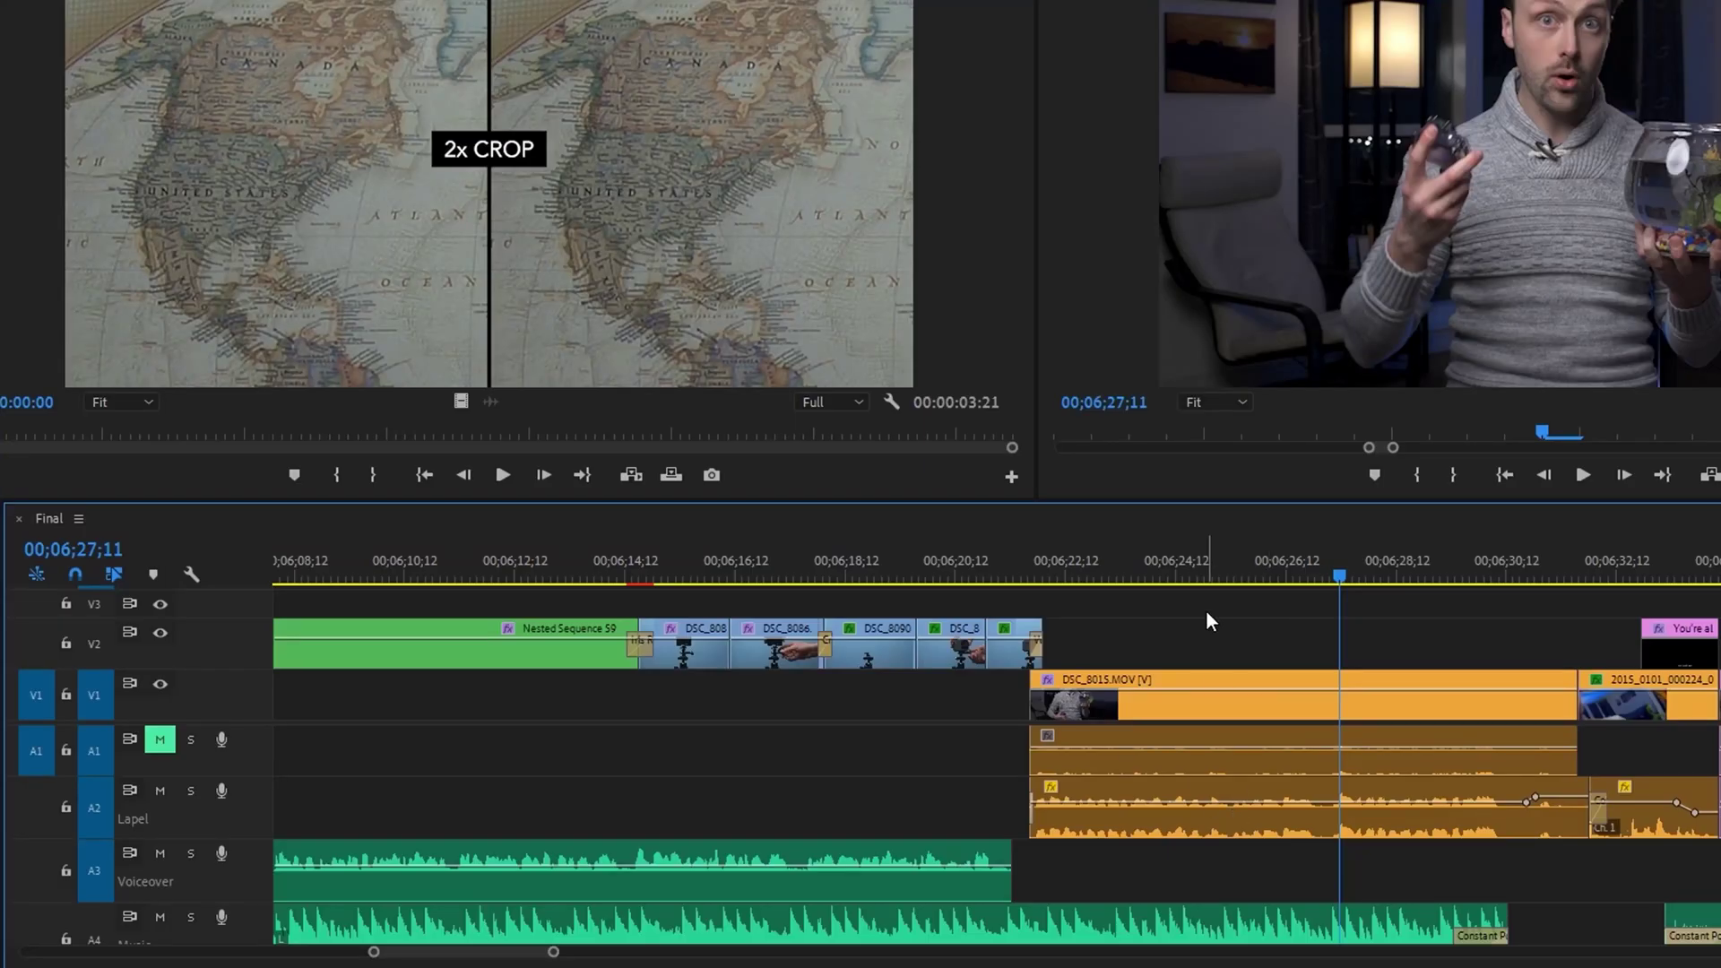
# Paste the short V2 camera clip at the playhead on V1, then undo the paste.
pyautogui.click(959, 654)
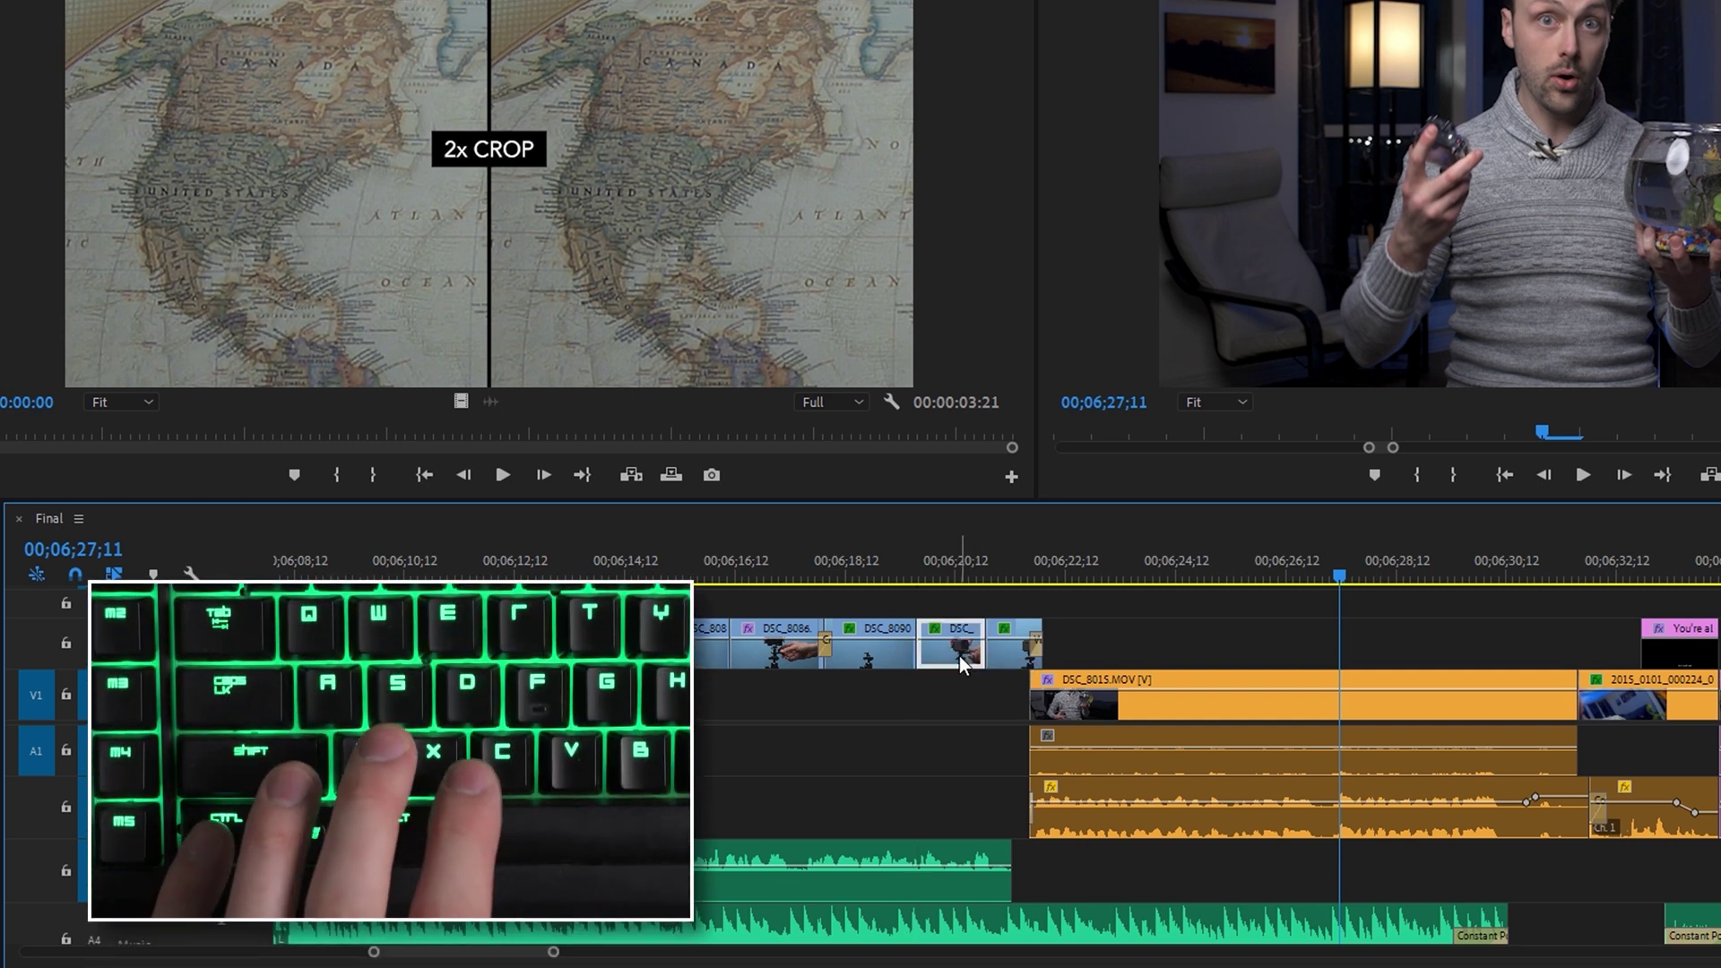
pyautogui.hotkey('ctrl', 'v')
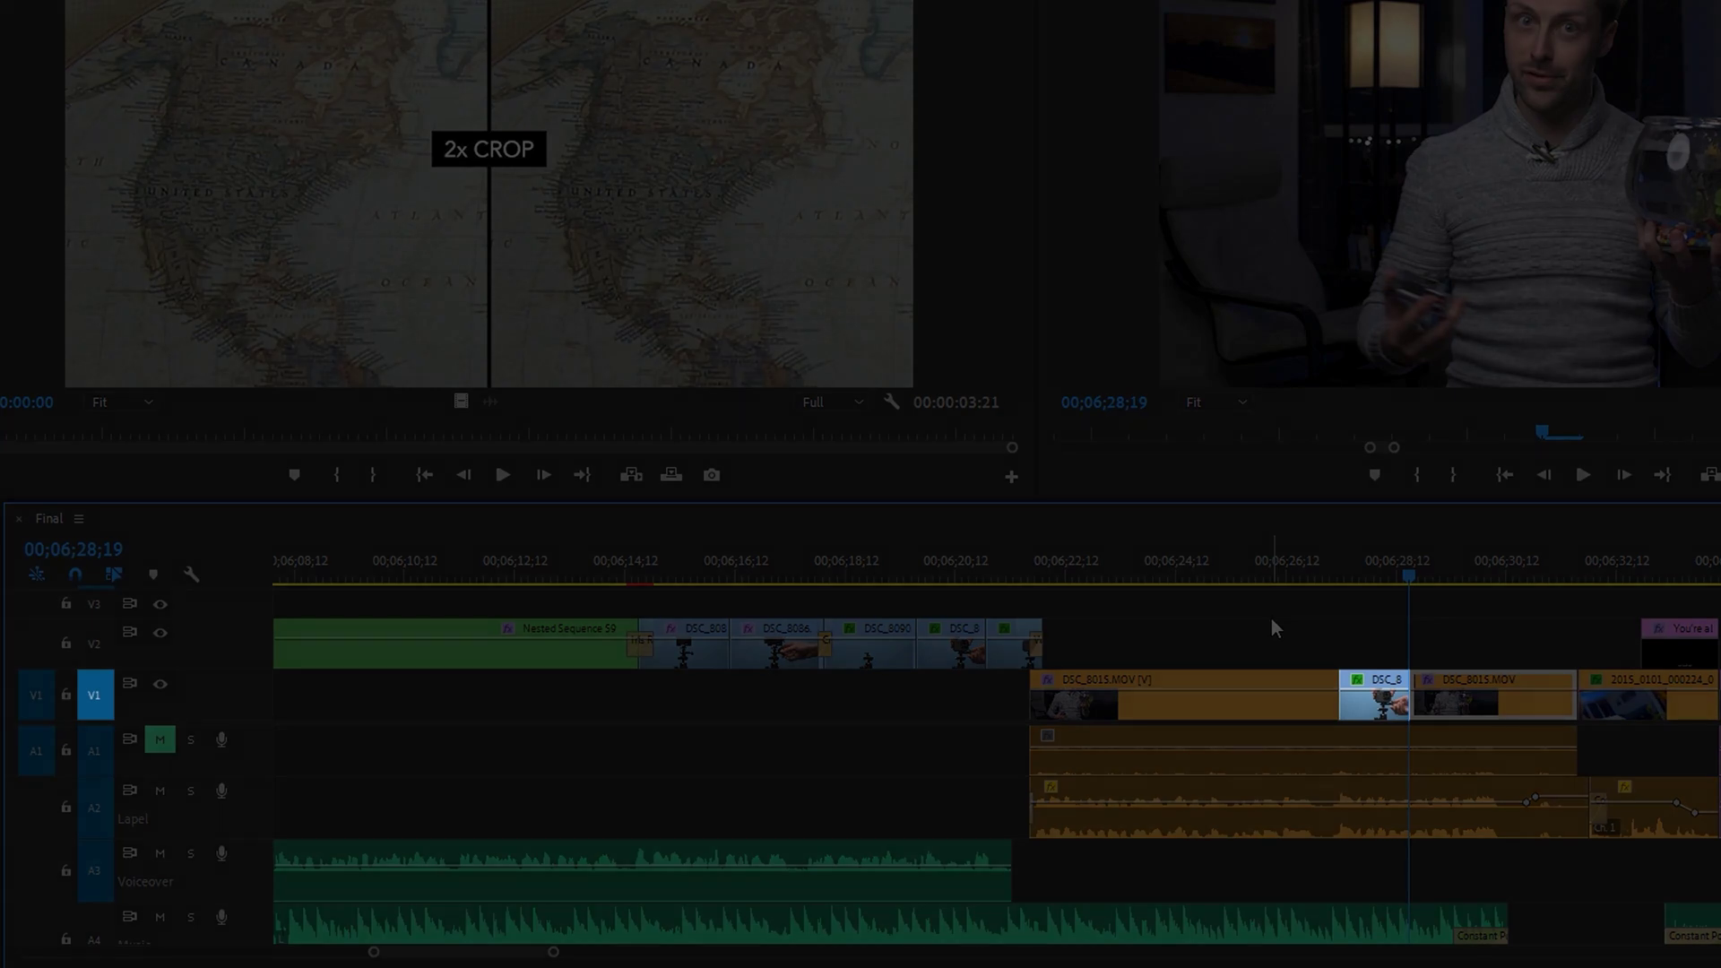
pyautogui.hotkey('ctrl', 'z')
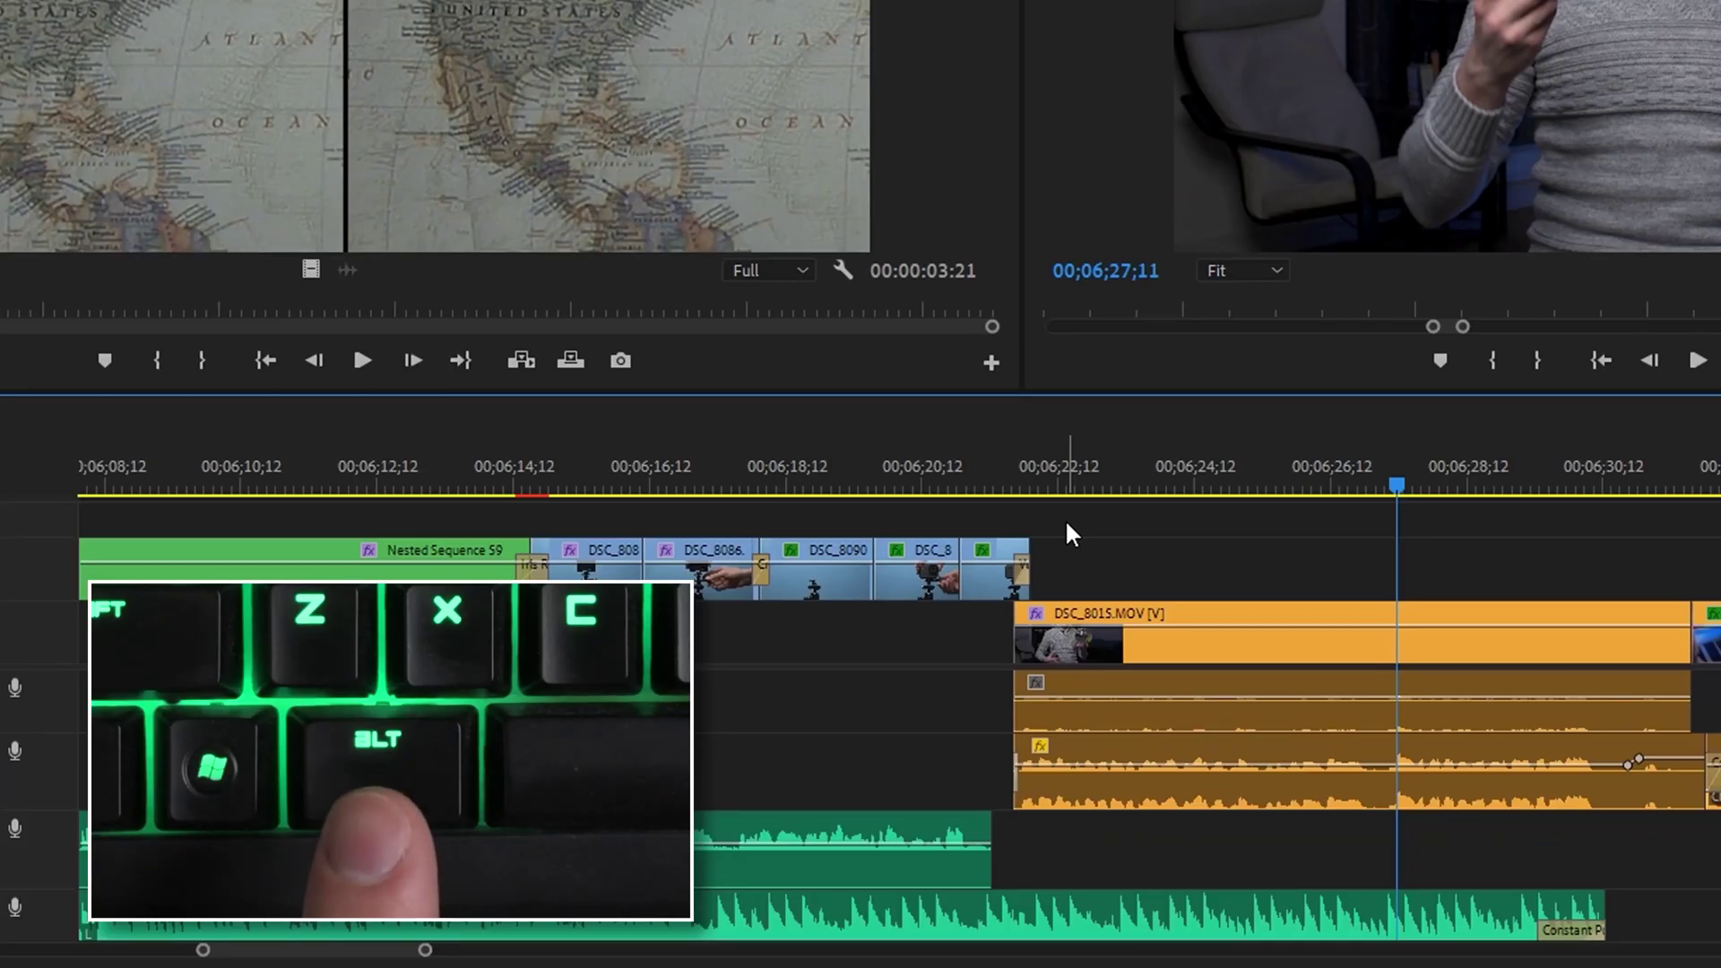
# Alt-drag the short V2 clip to drop a duplicate on V2 at the playhead.
pyautogui.click(918, 577)
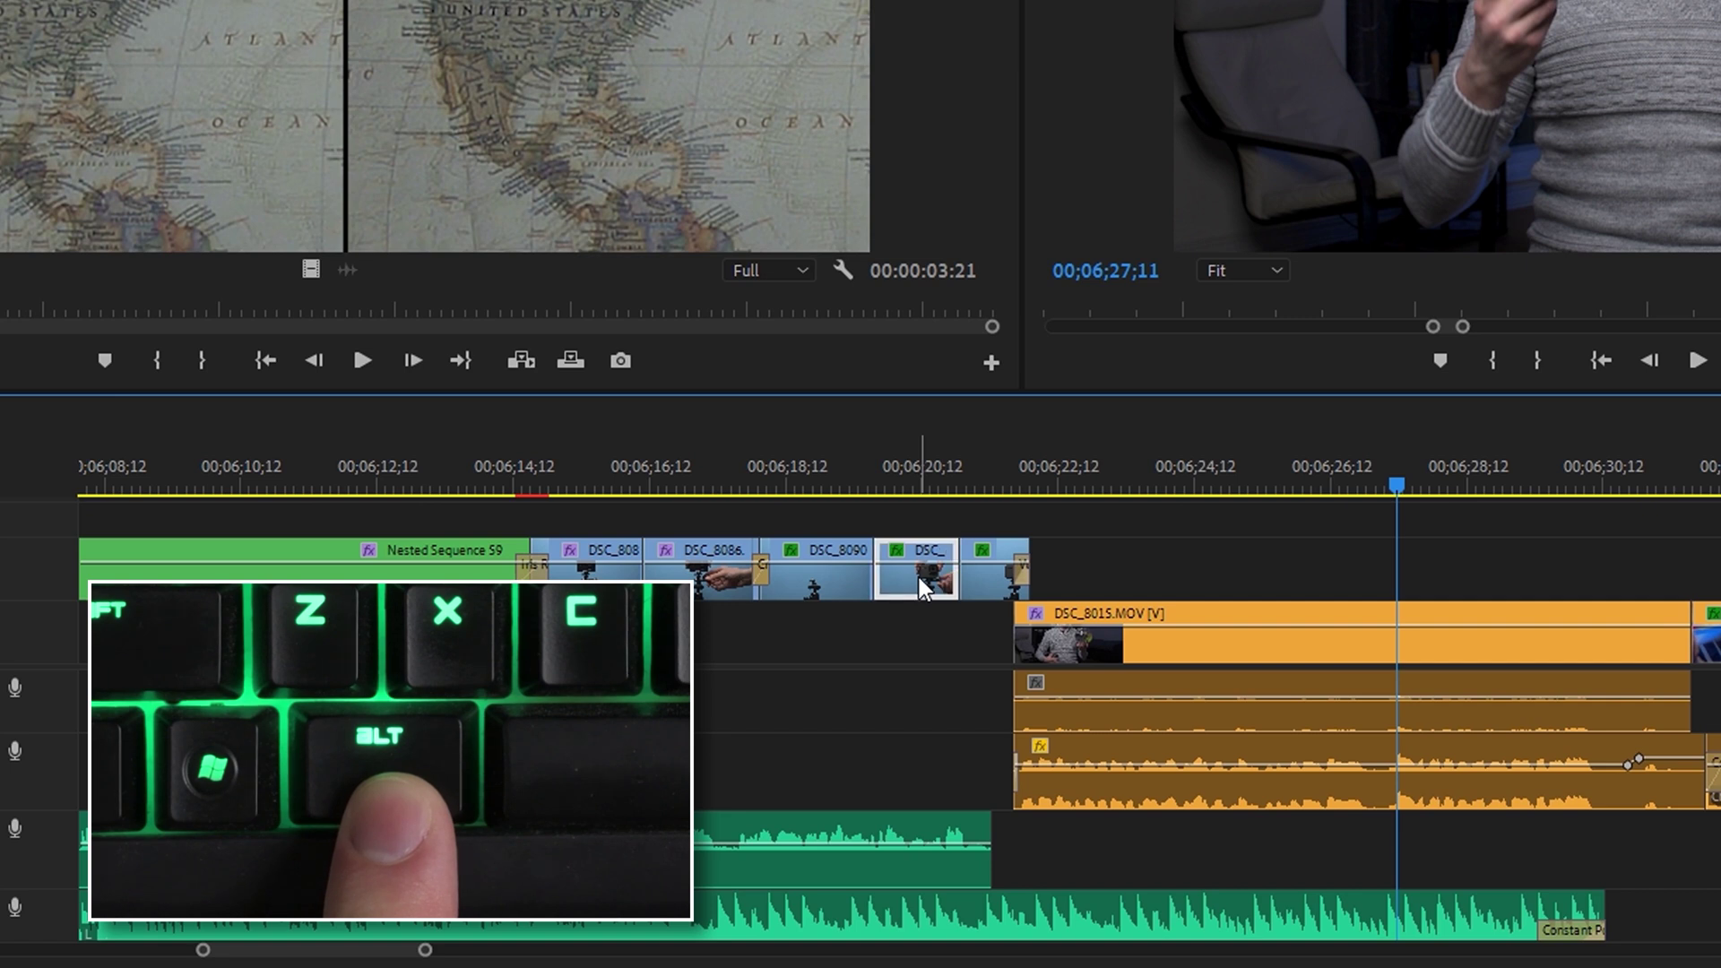
pyautogui.moveTo(917, 578); pyautogui.dragTo(1423, 599)
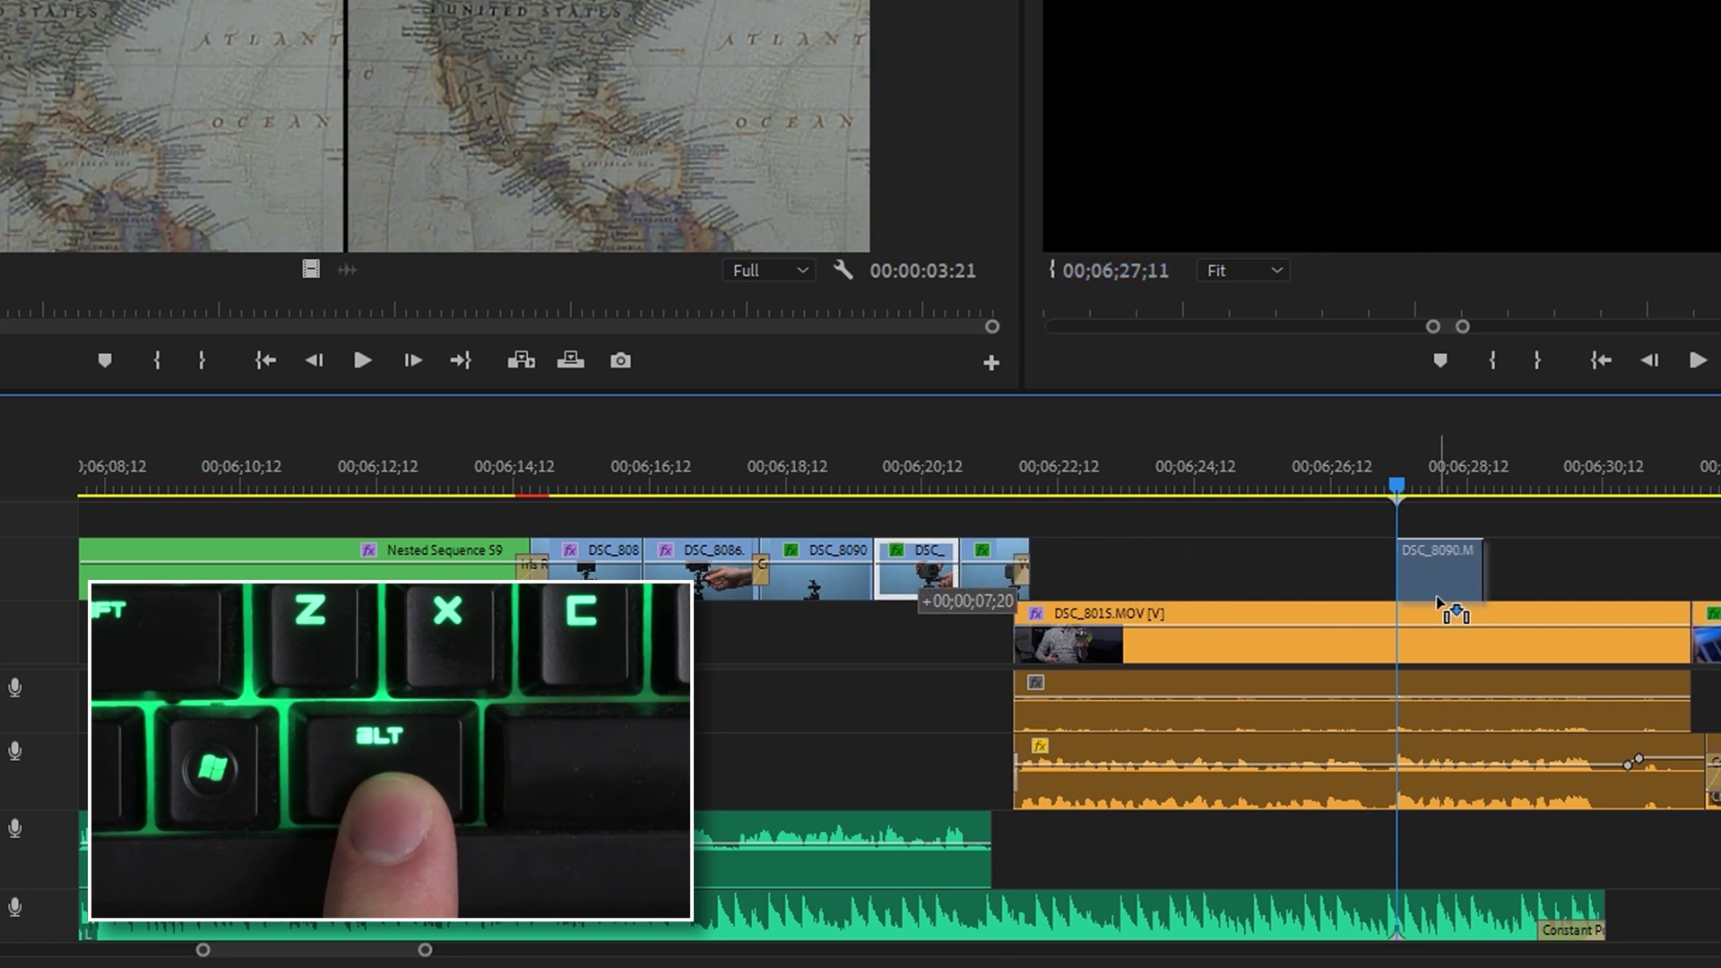
pyautogui.moveTo(1438, 603); pyautogui.dragTo(1439, 598)
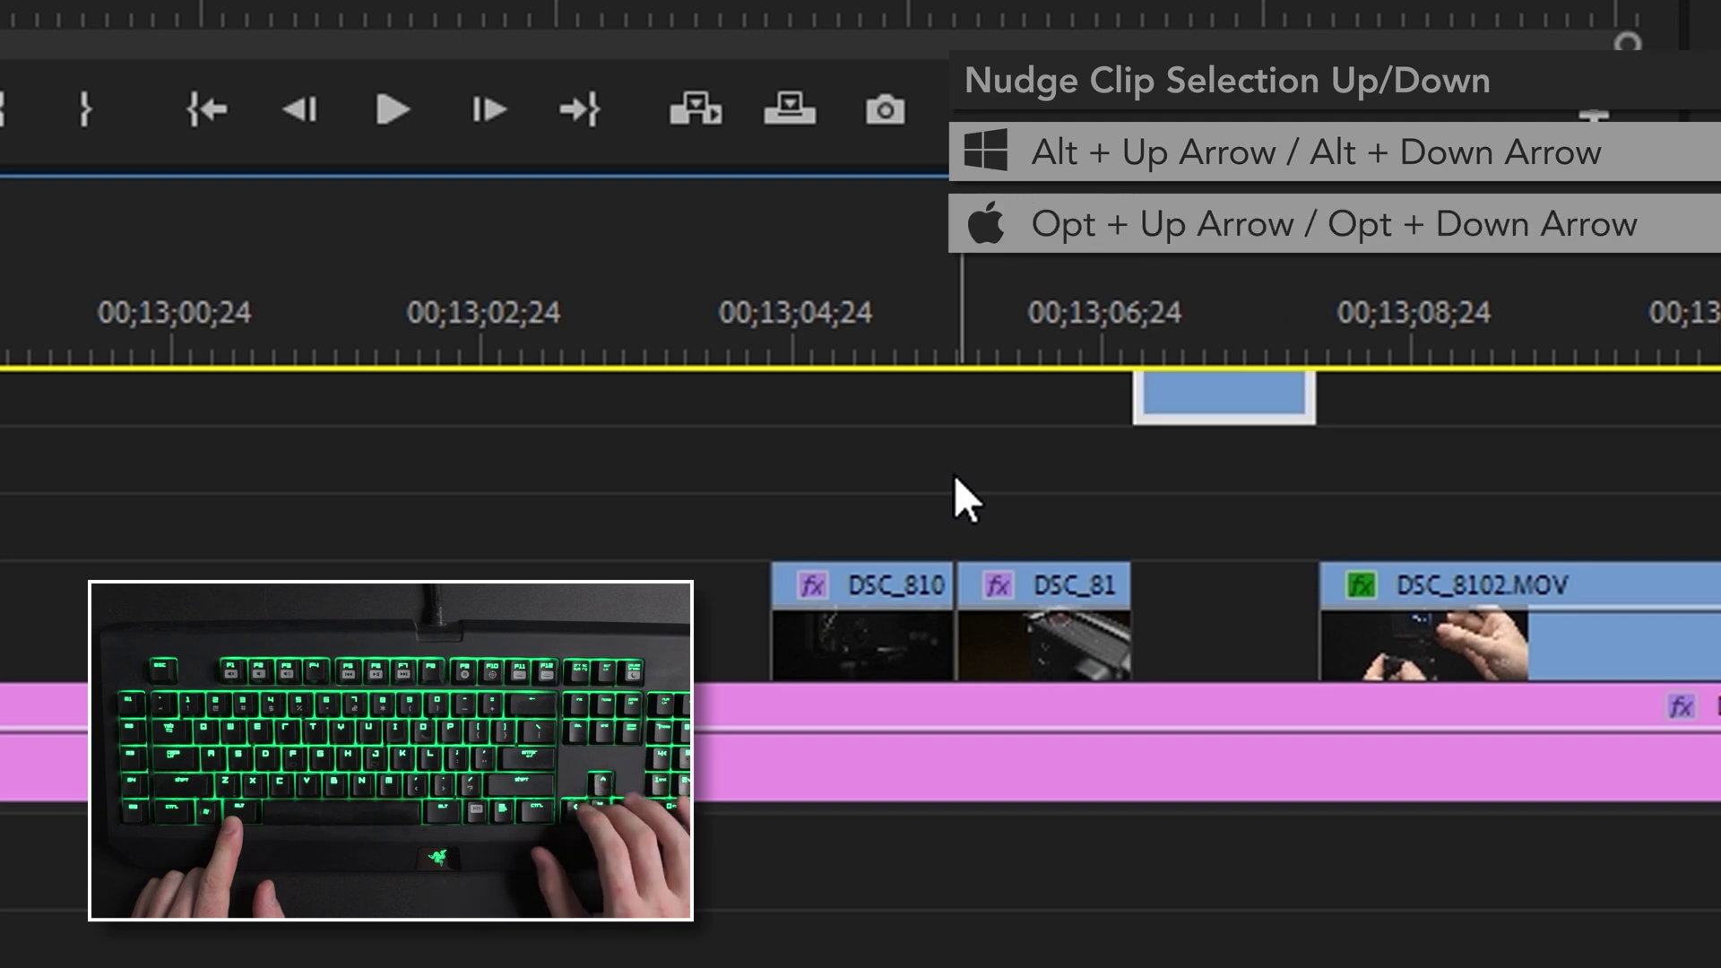
# Nudge the short blue clip down two video tracks with Alt+Down Arrow.
pyautogui.hotkey('alt', 'Down')
pyautogui.hotkey('alt', 'Down')
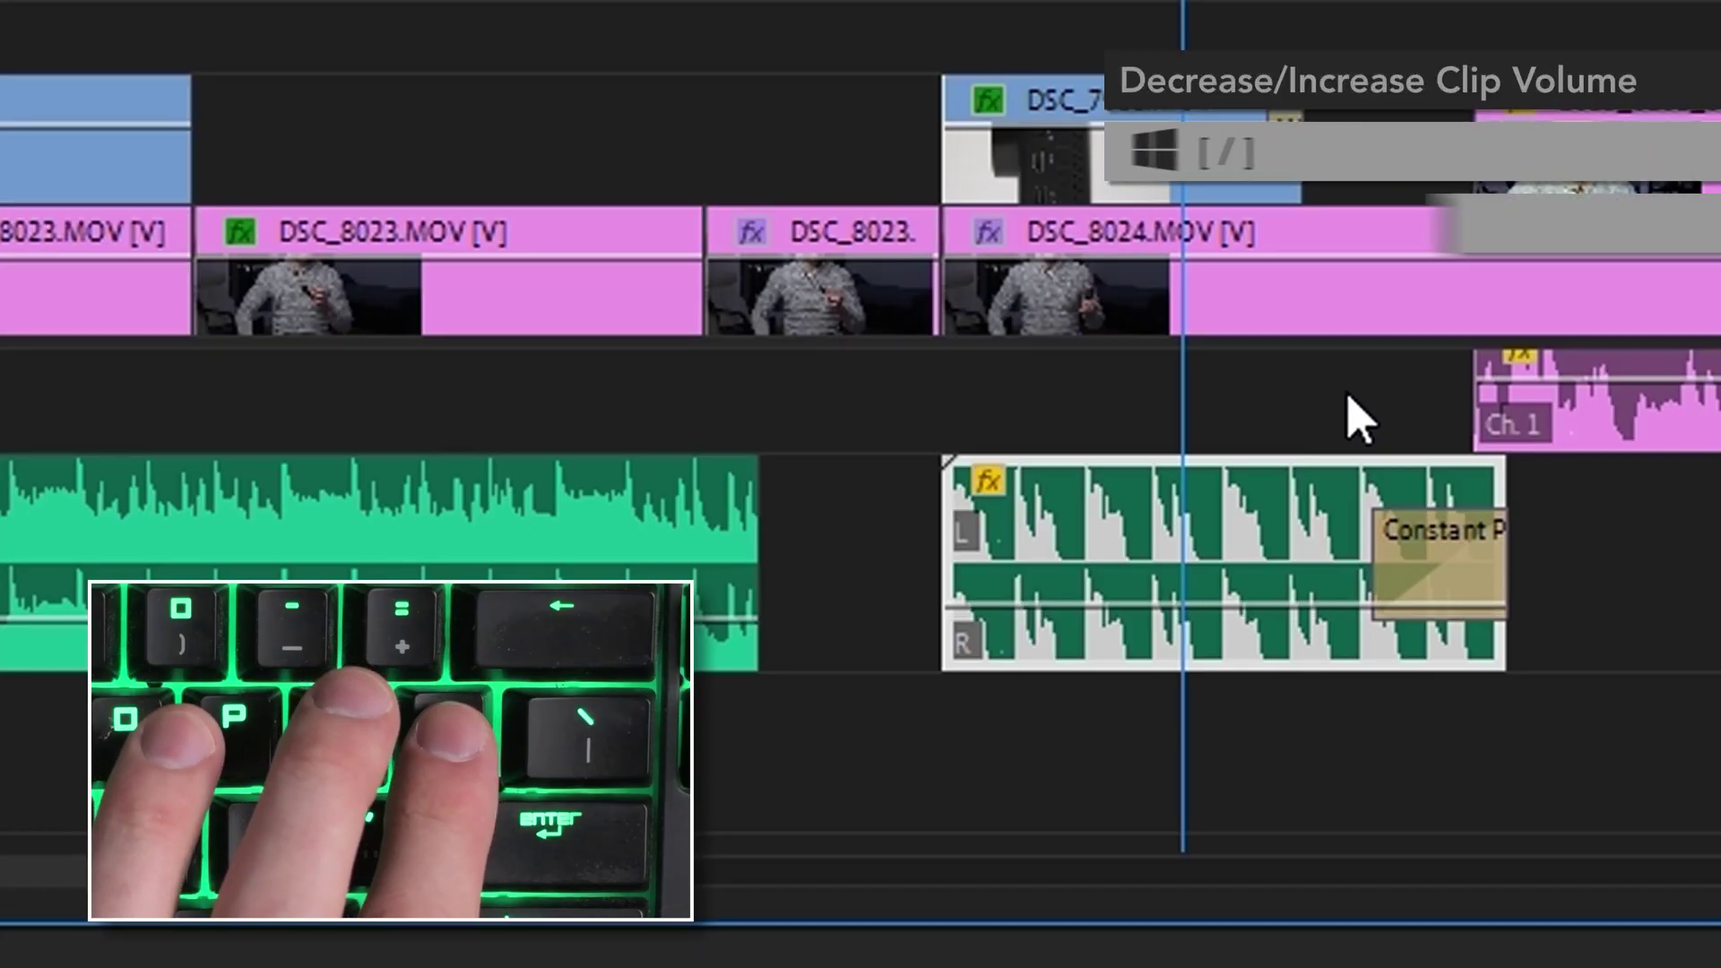
# Raise the audio clip's volume twice with ], then lower it with Shift+[.
pyautogui.press(']')
pyautogui.press(']')
pyautogui.press(']')
pyautogui.press(']')
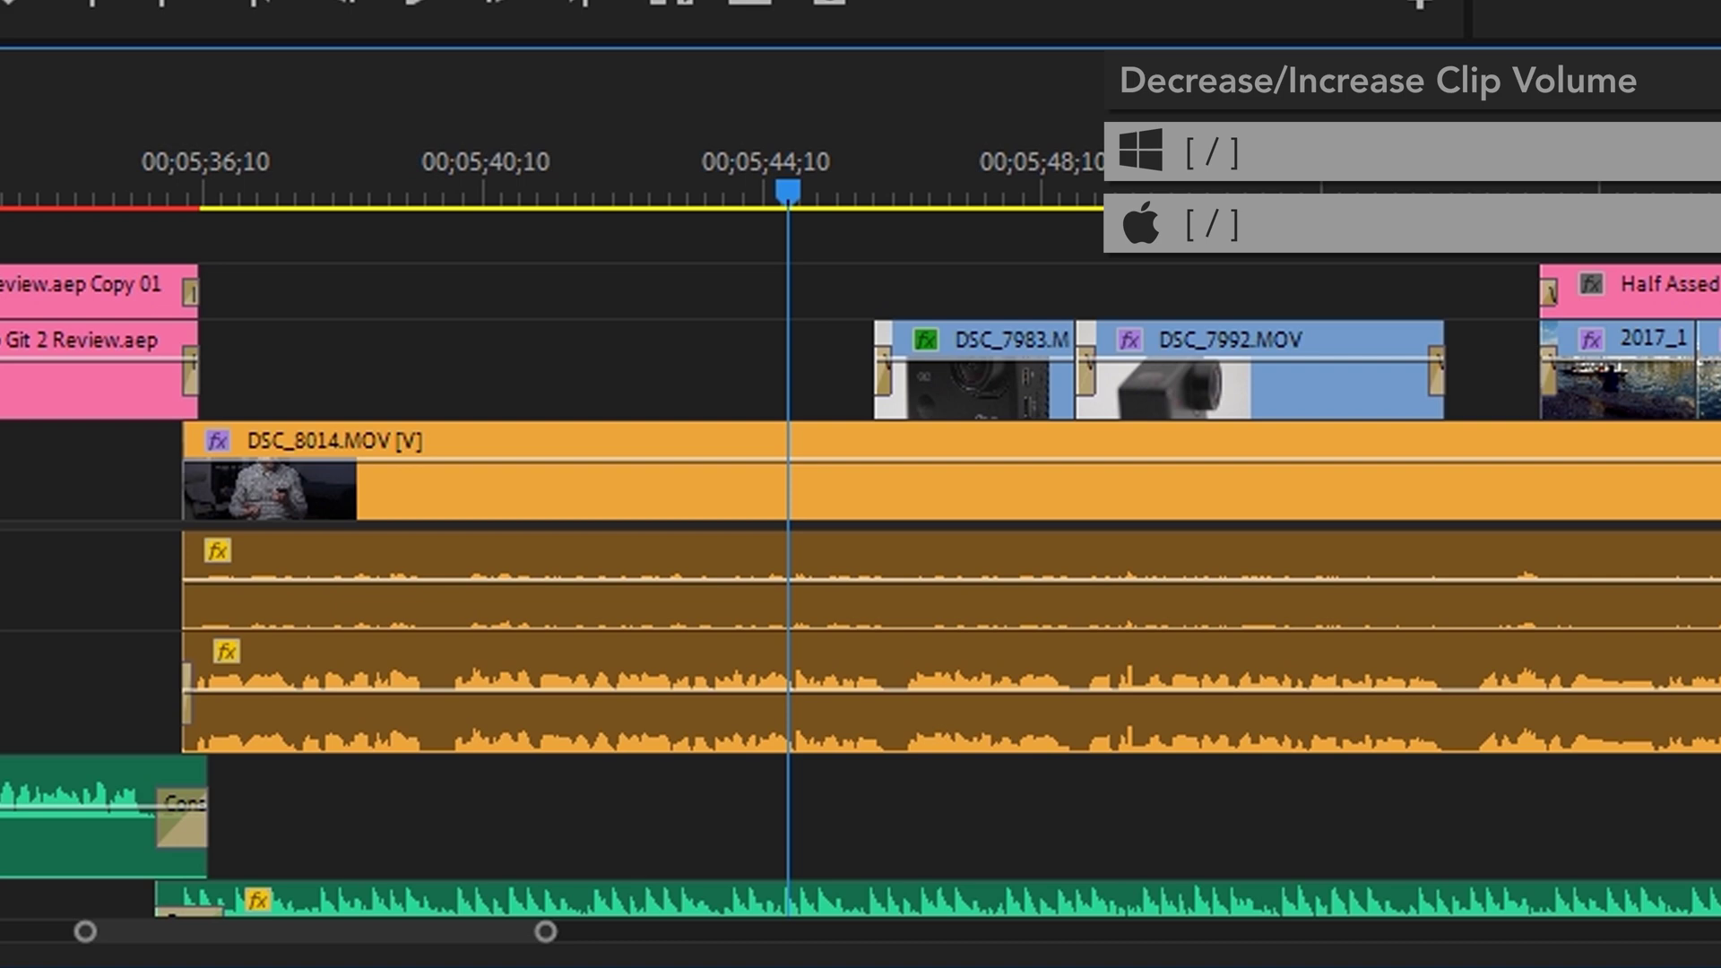
pyautogui.press(']')
pyautogui.press(']')
pyautogui.press(']')
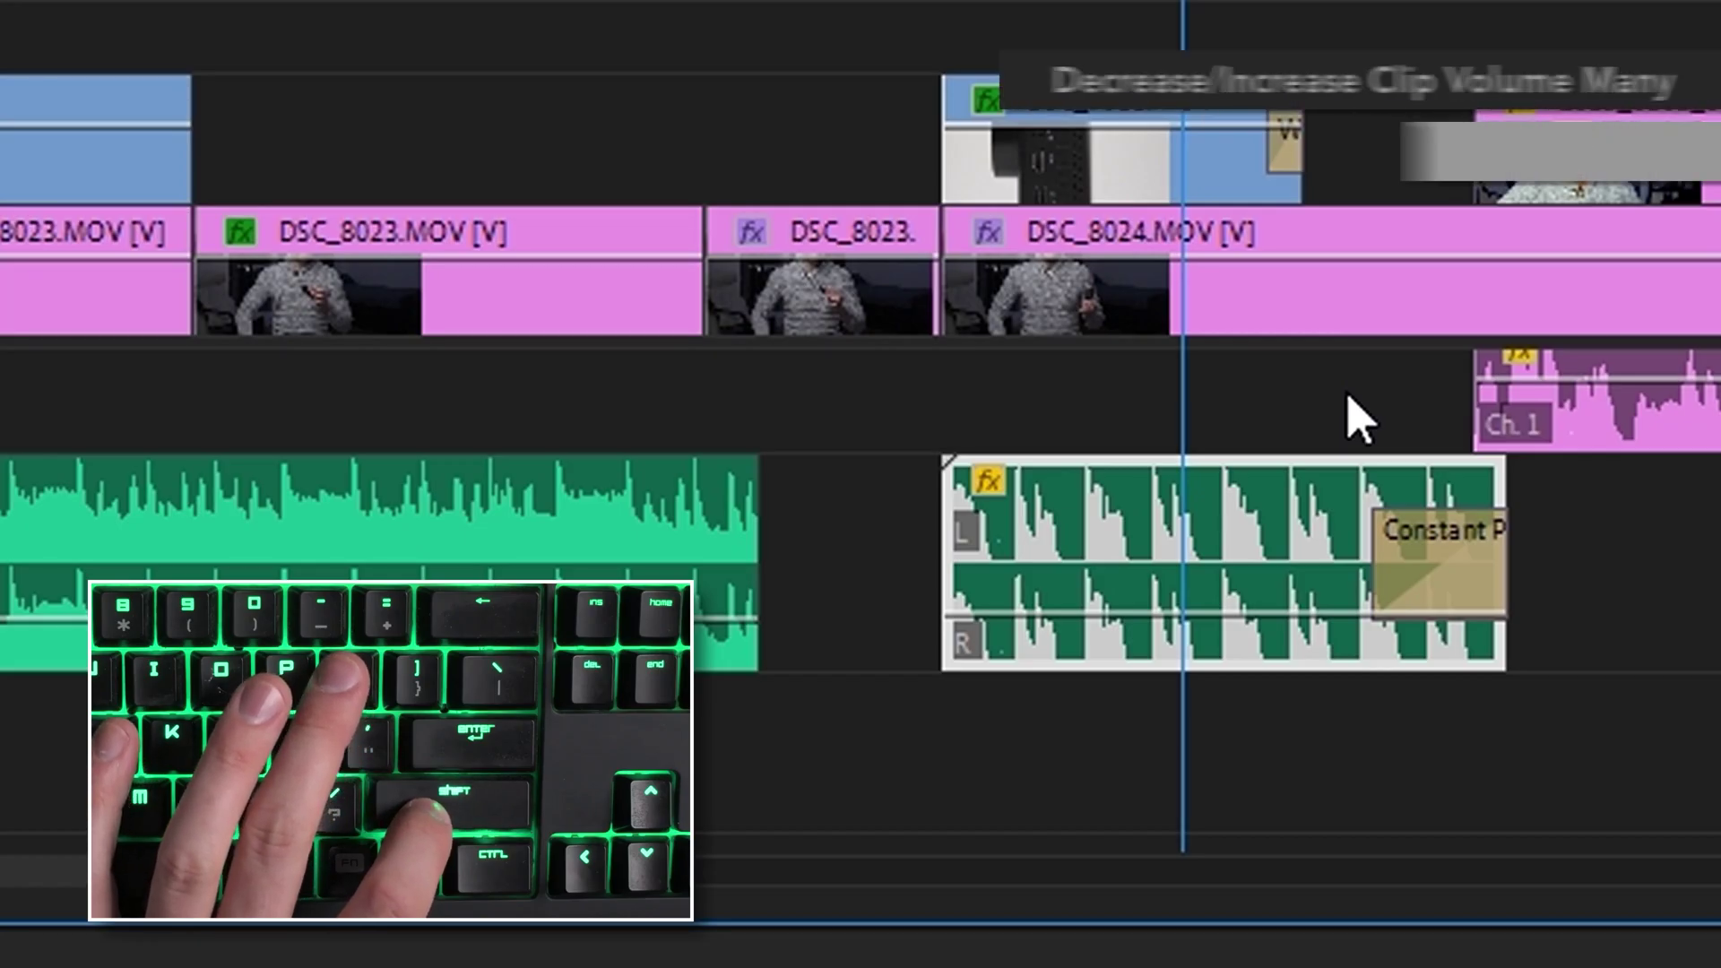
pyautogui.hotkey('shift', '[')
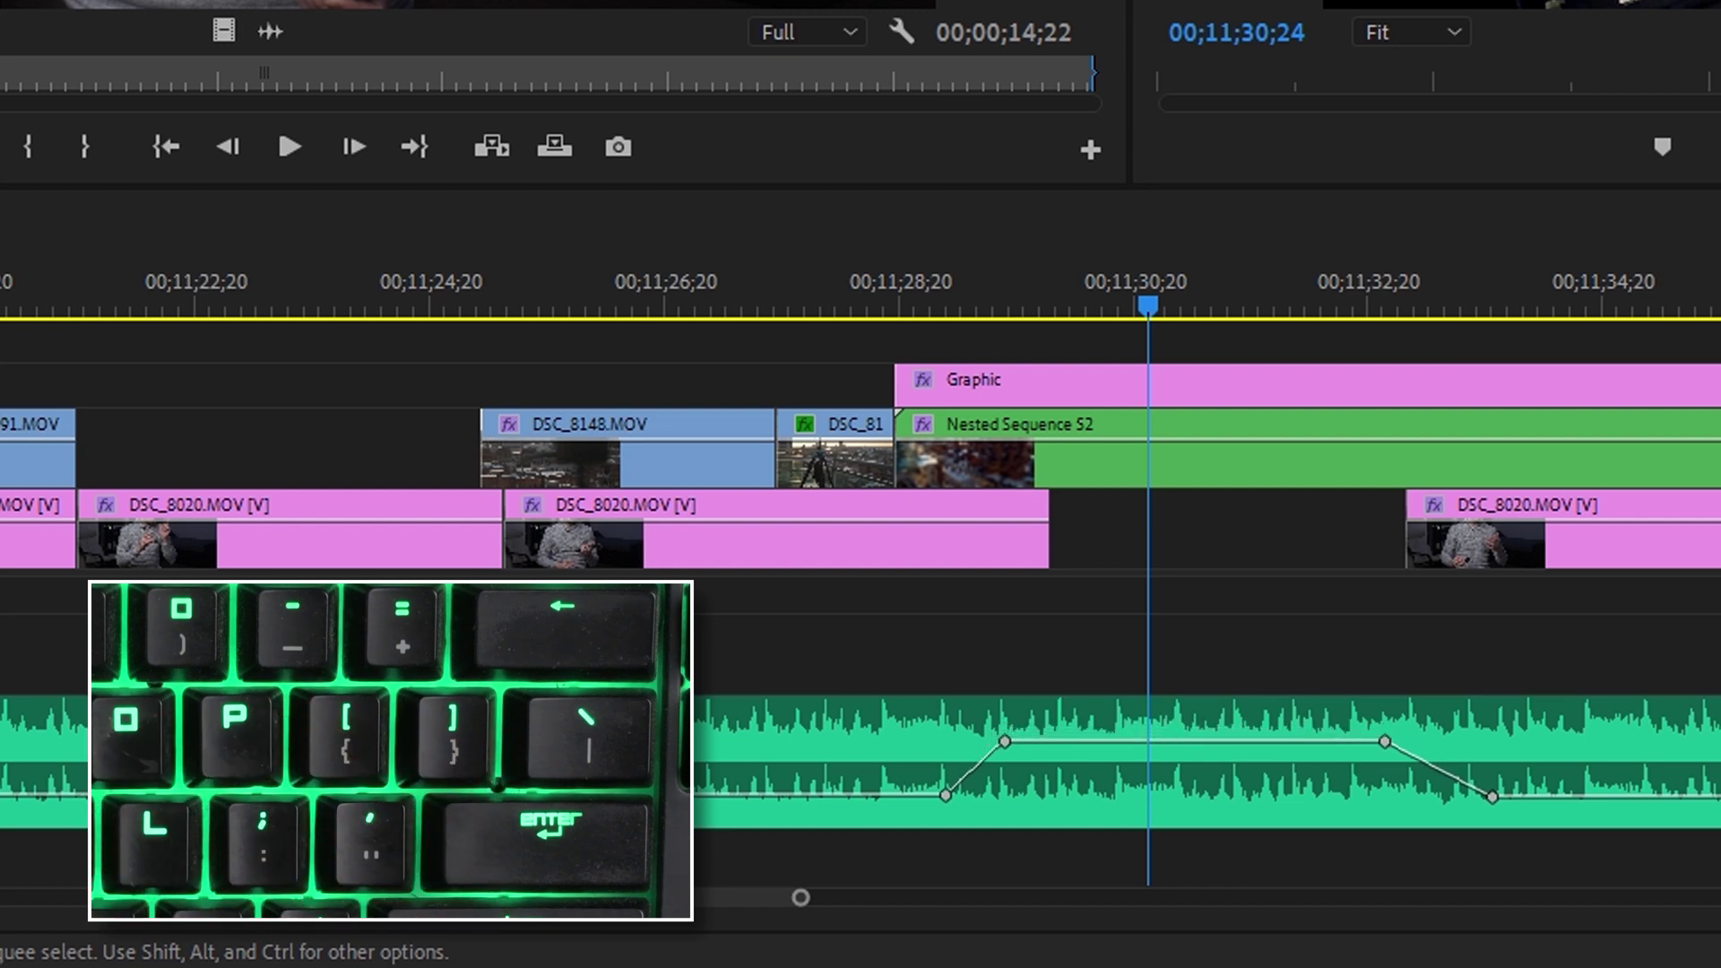
# Raise the lower audio clip's volume between keyframes and lift the right keyframe to about 13.4 dB.
pyautogui.click(1541, 718)
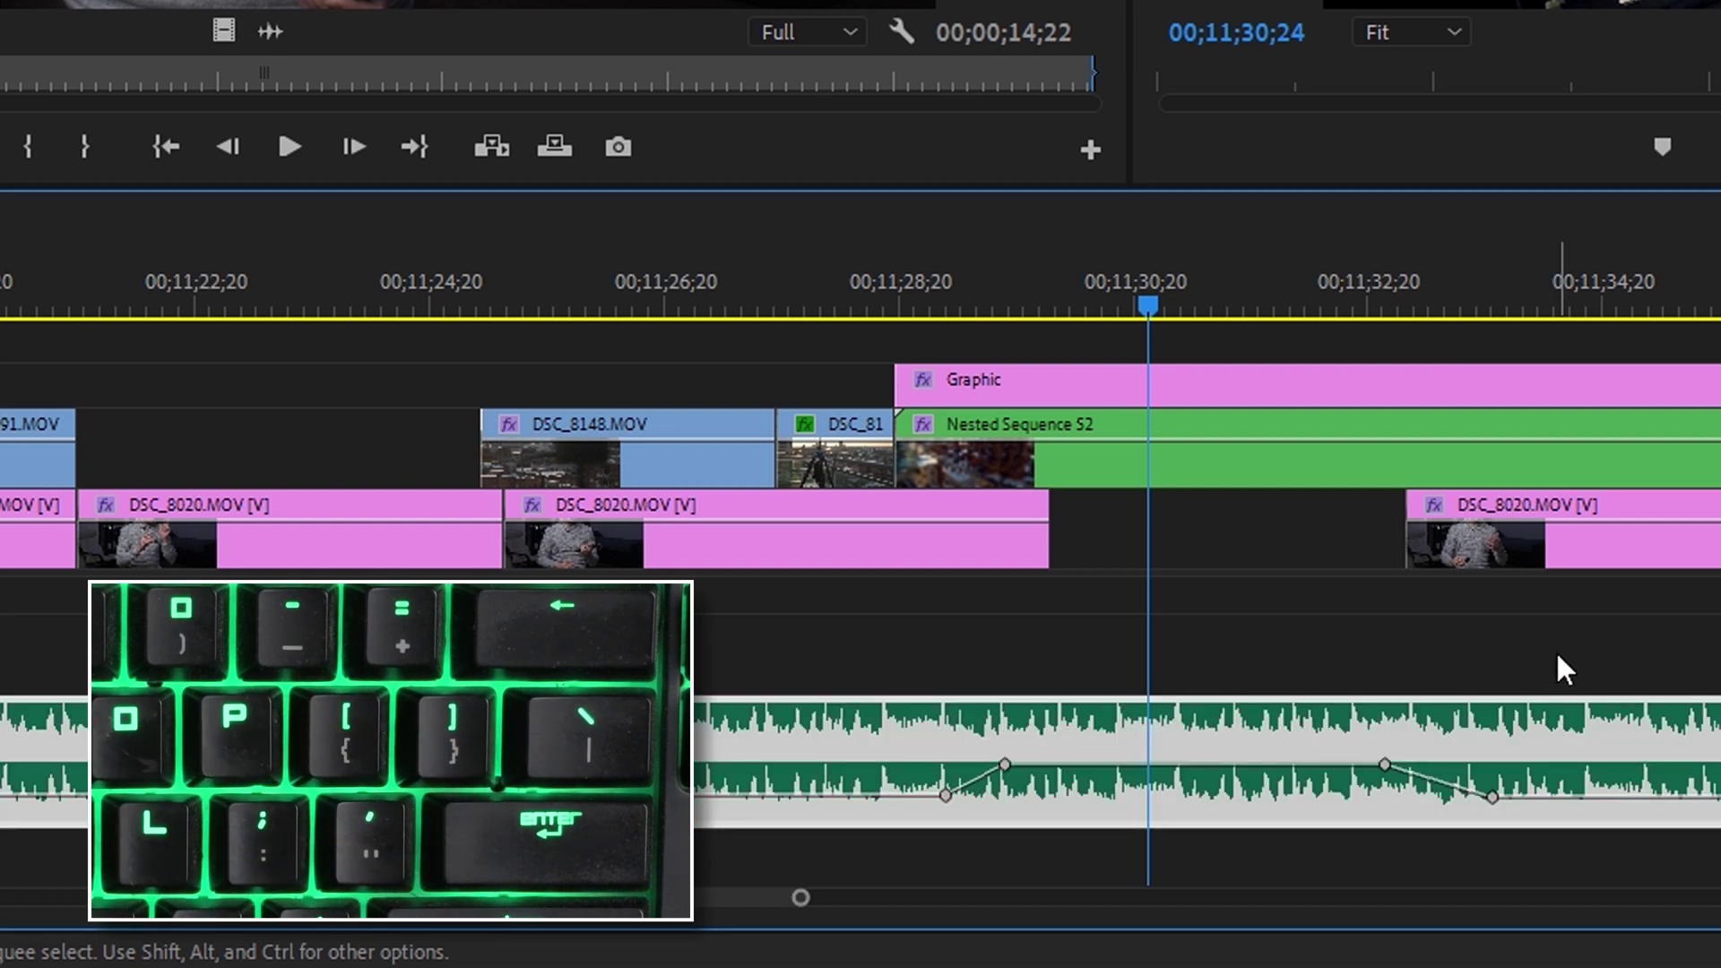
pyautogui.press(']')
pyautogui.press(']')
pyautogui.press(']')
pyautogui.press(']')
pyautogui.press(']')
pyautogui.press(']')
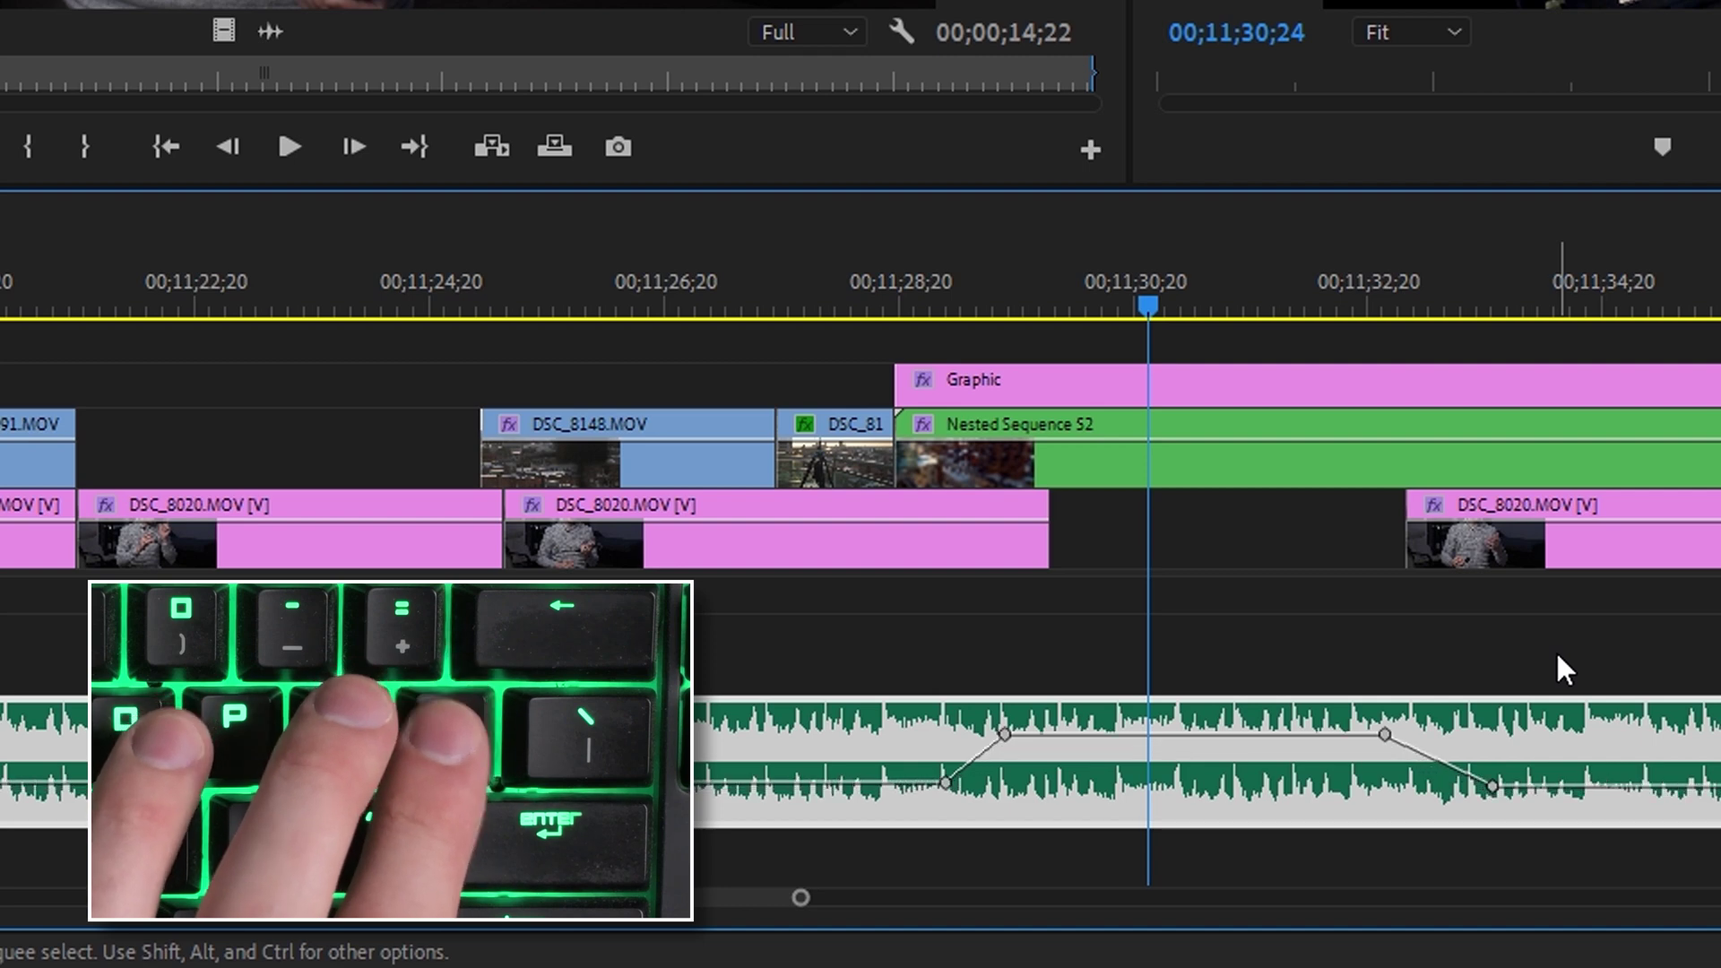
pyautogui.press(']')
pyautogui.press(']')
pyautogui.press(']')
pyautogui.press(']')
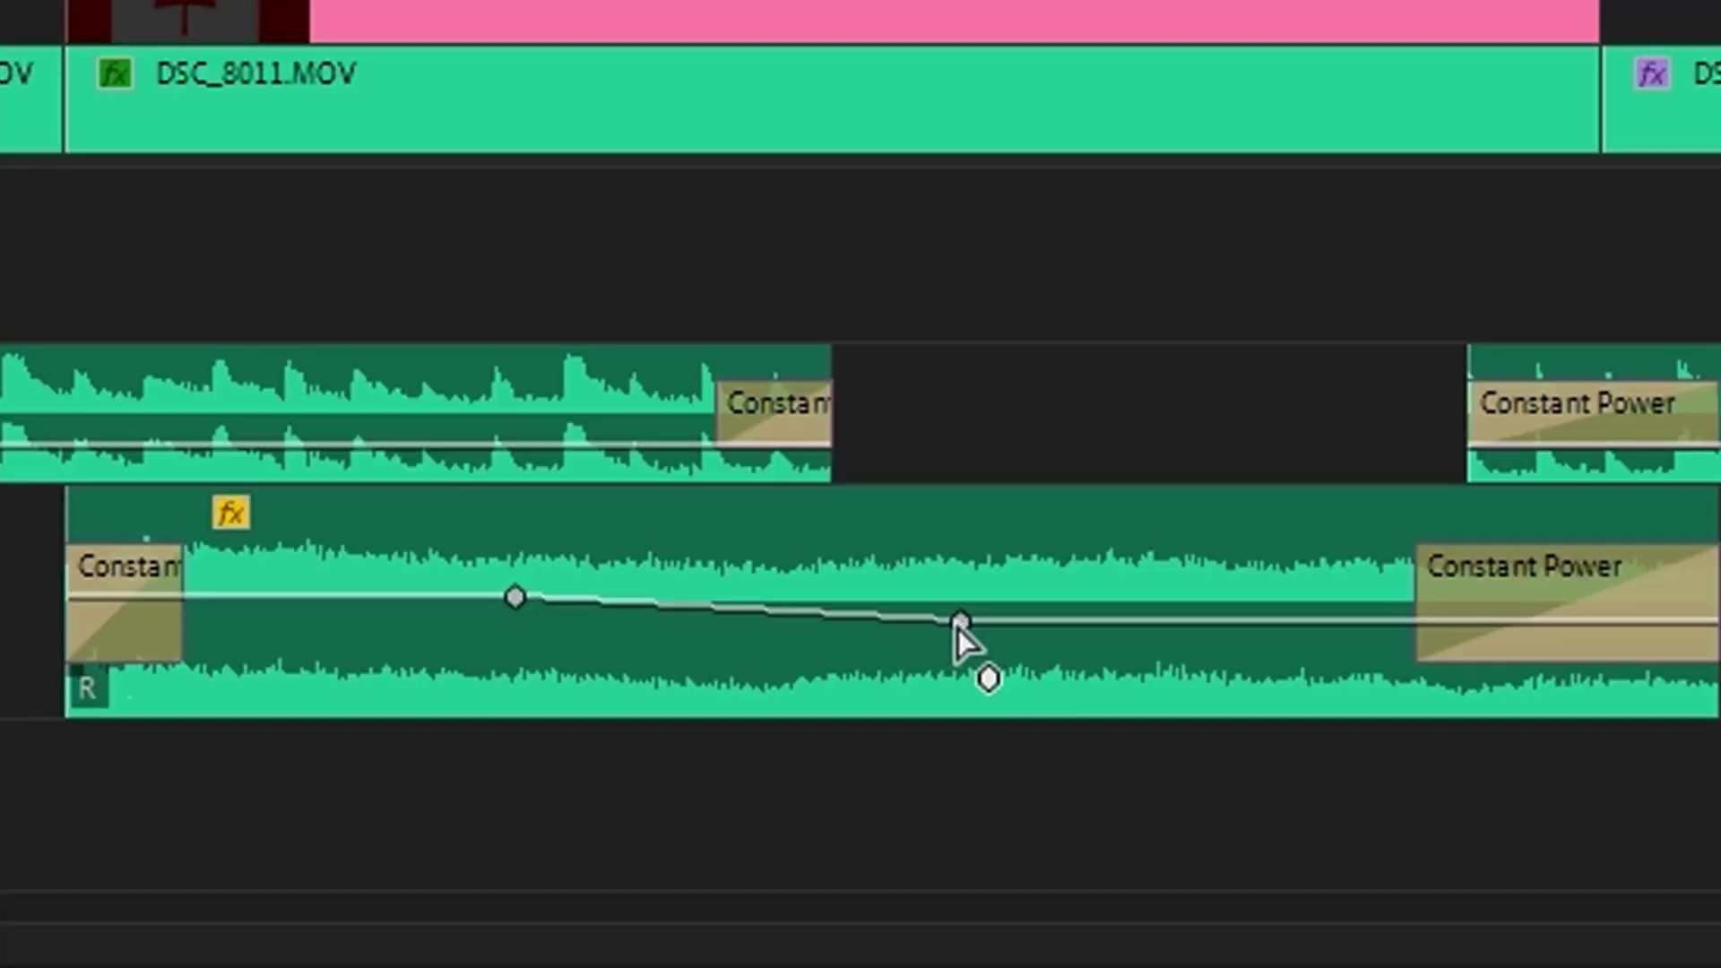
pyautogui.moveTo(960, 621); pyautogui.dragTo(1001, 521)
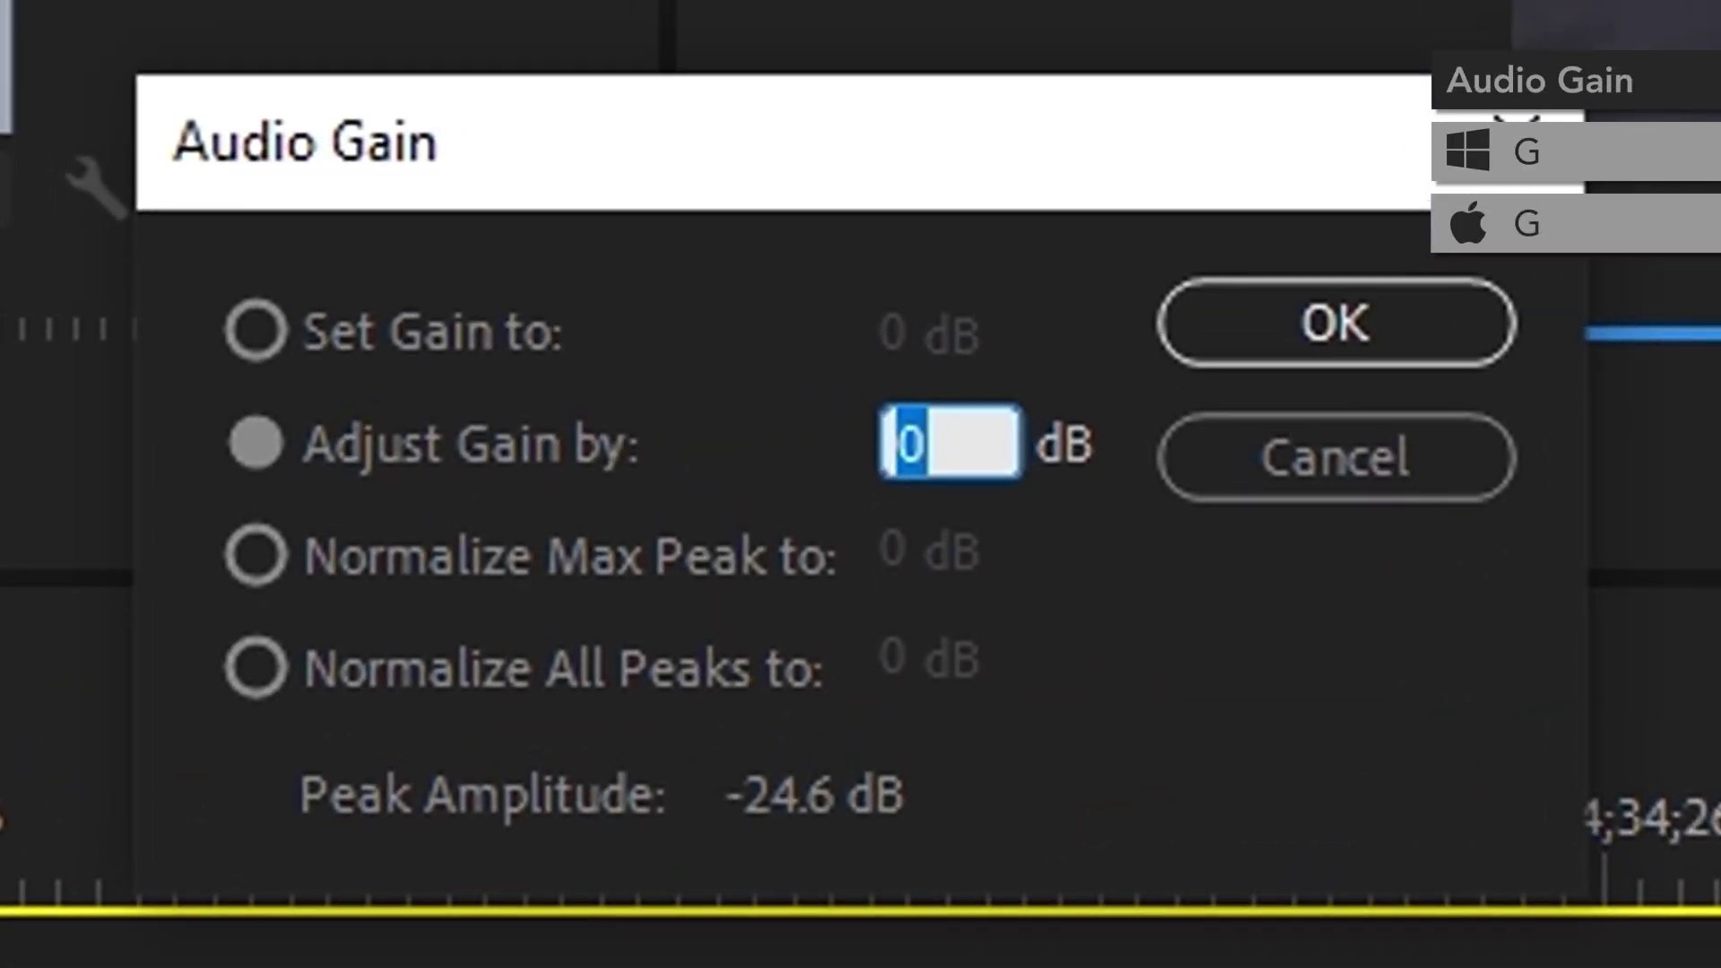
# Boost the blue clip's gain by 20 dB, then select the Set Gain to option.
pyautogui.write('20')
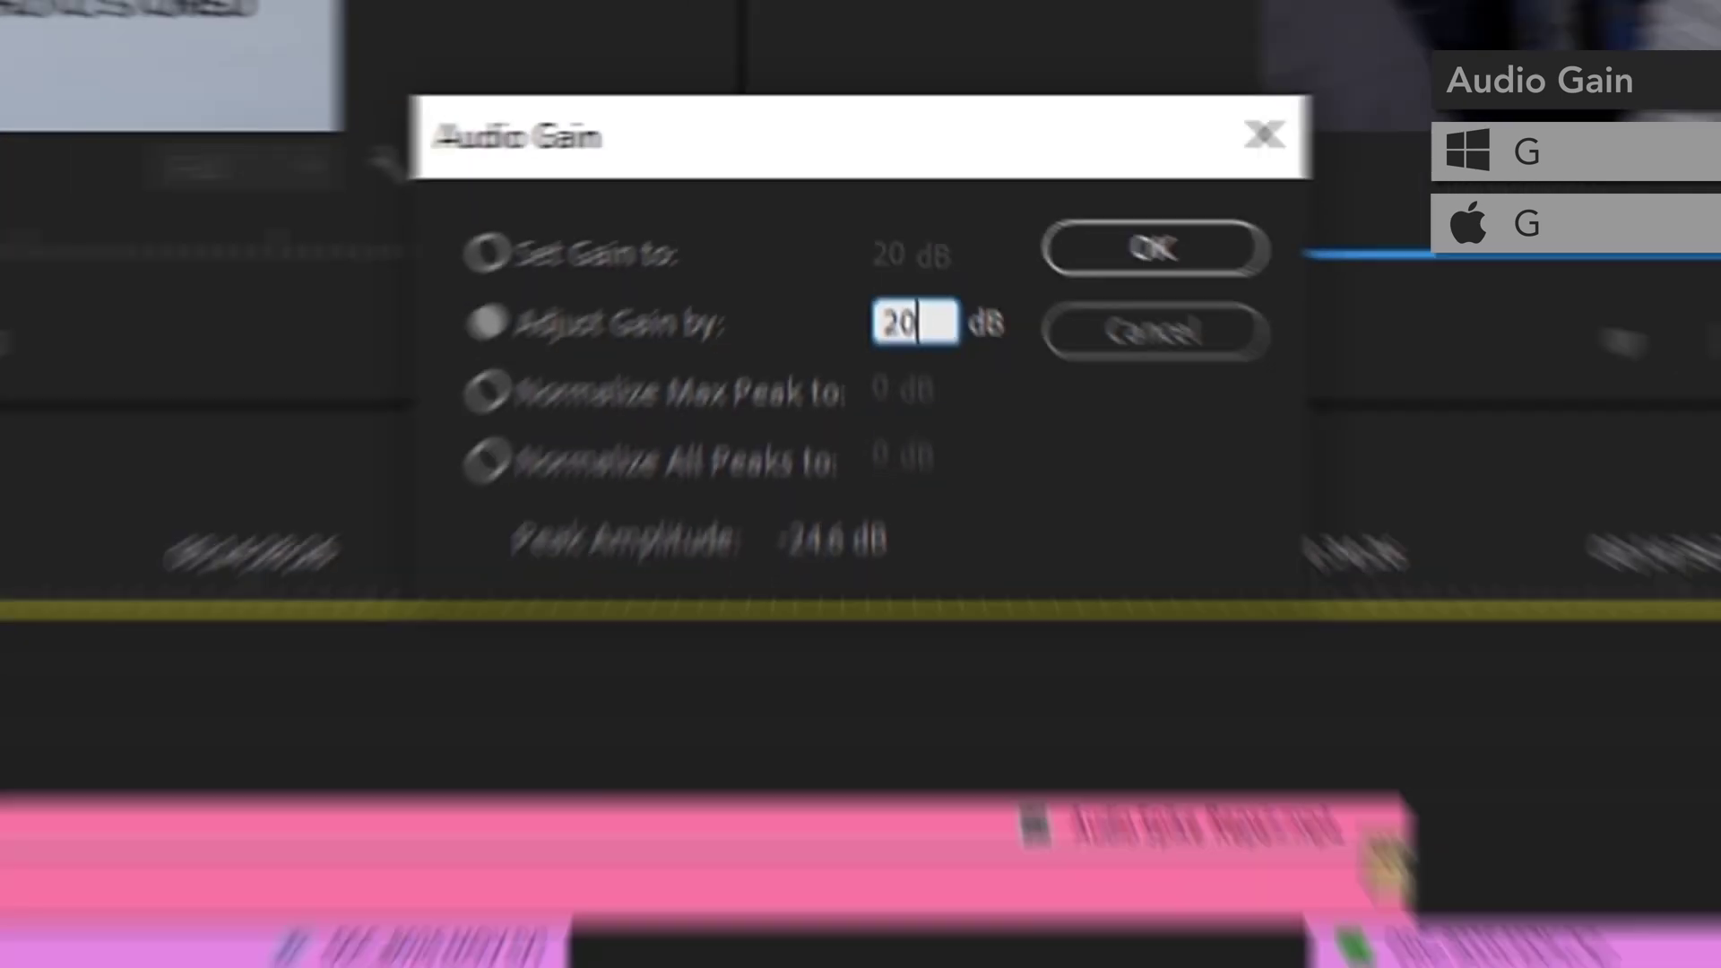
pyautogui.press('Return')
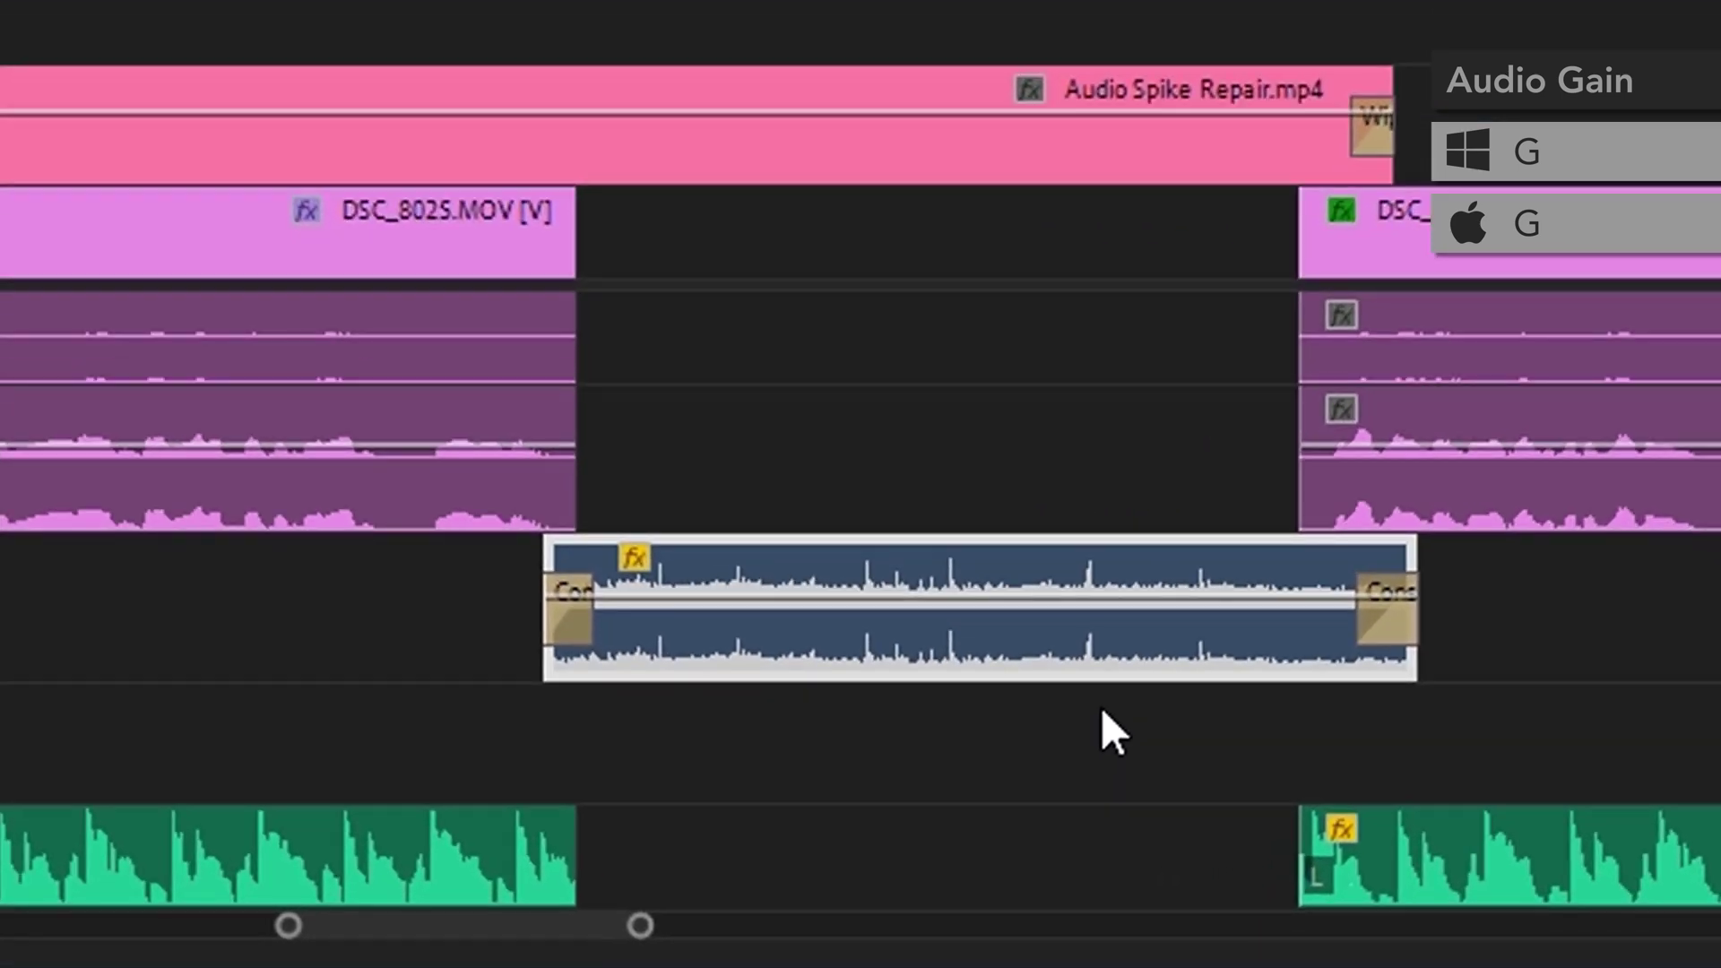
pyautogui.press('g')
pyautogui.click(672, 192)
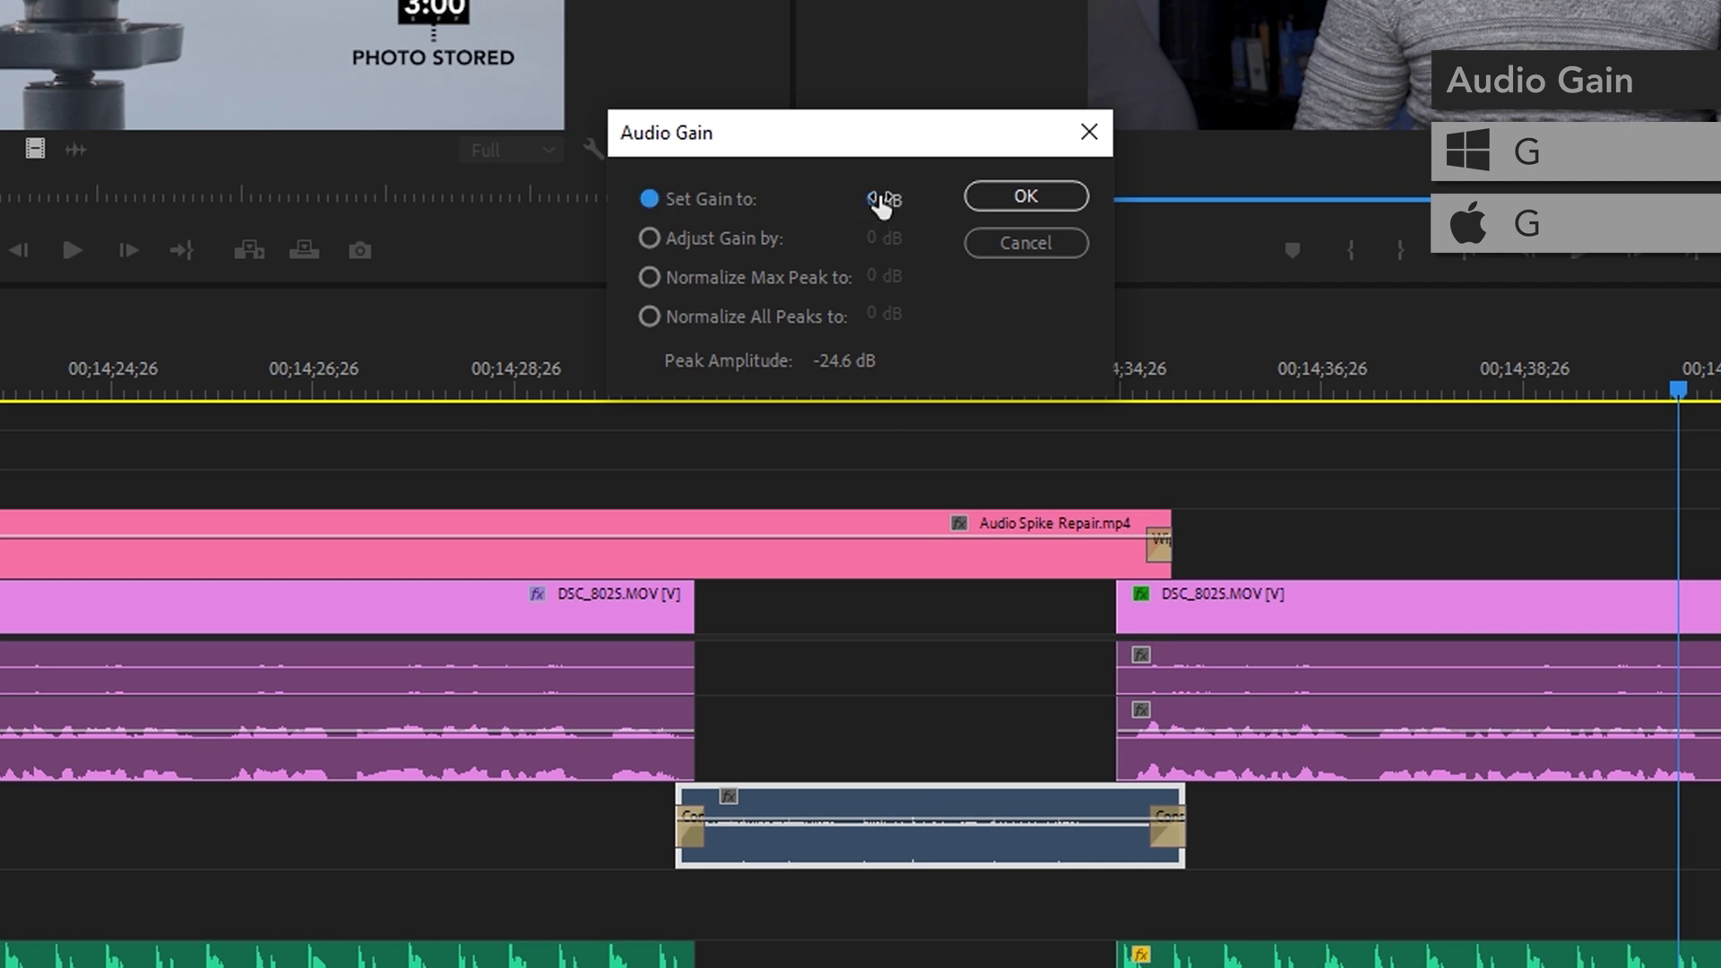
pyautogui.click(880, 200)
# Reopen Audio Gain and normalize all peaks of the clip to -6 dB.
pyautogui.press('Escape')
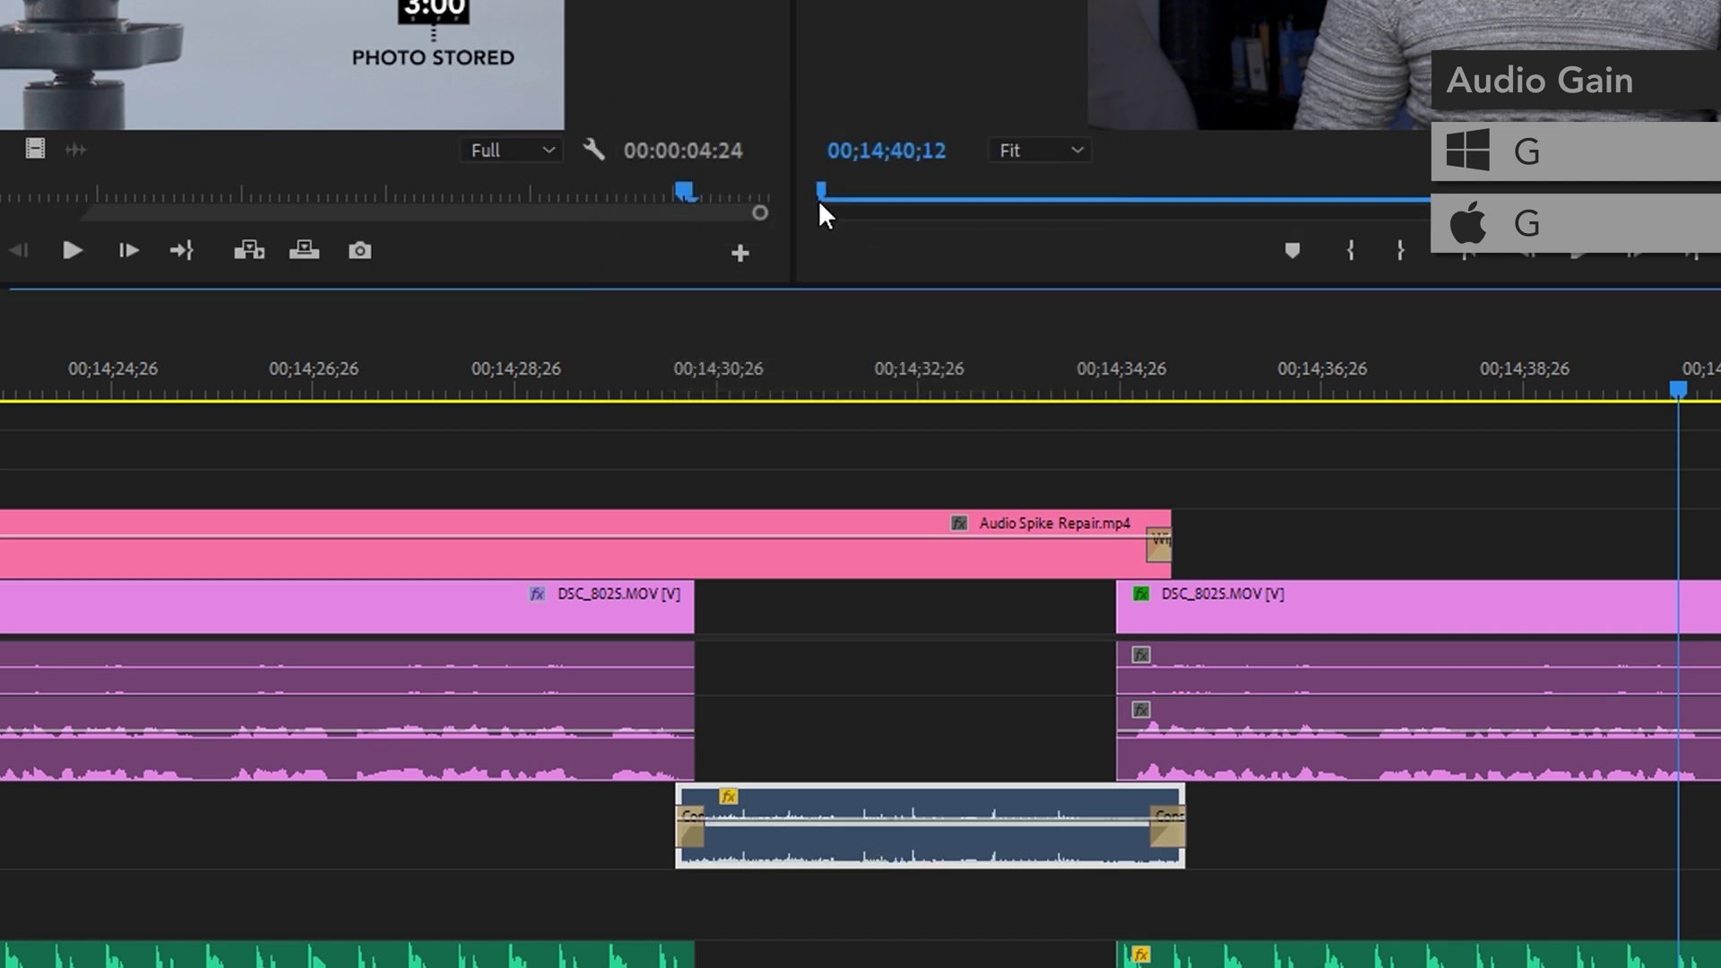
pyautogui.press('g')
pyautogui.click(722, 314)
pyautogui.click(868, 313)
pyautogui.write('-6')
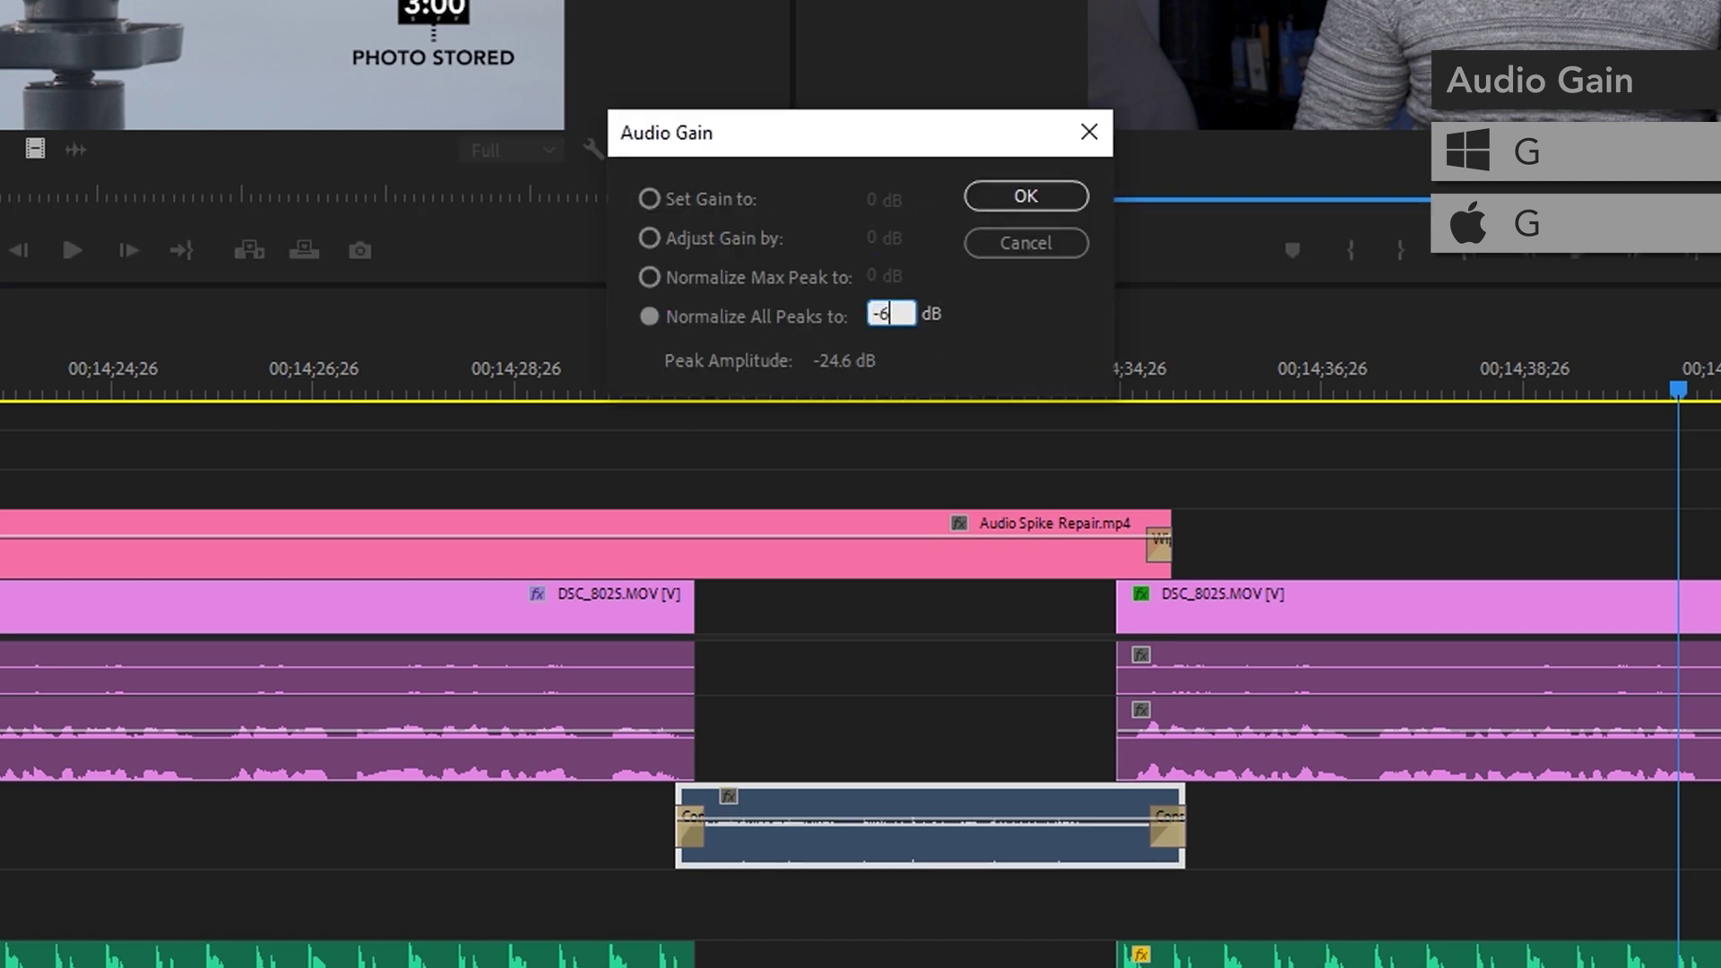
pyautogui.click(1045, 206)
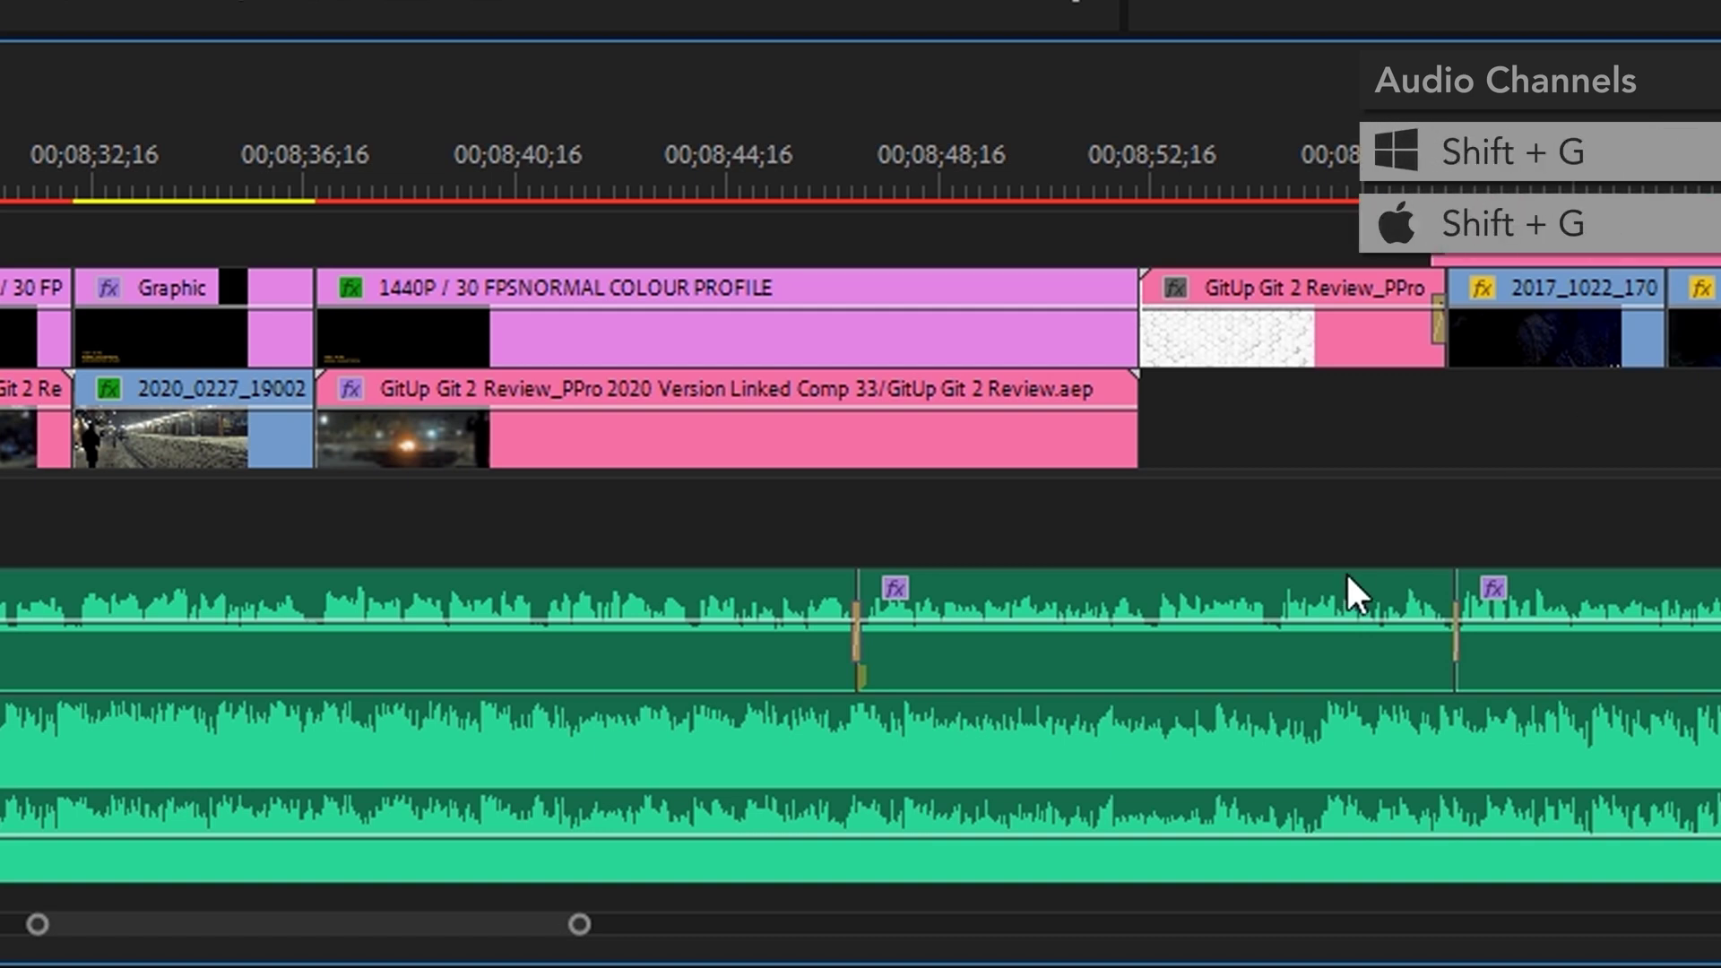
# Open Audio Channels for the short audio clip, then apply Fill Left with Right to it.
pyautogui.click(1276, 650)
pyautogui.hotkey('shift', 'g')
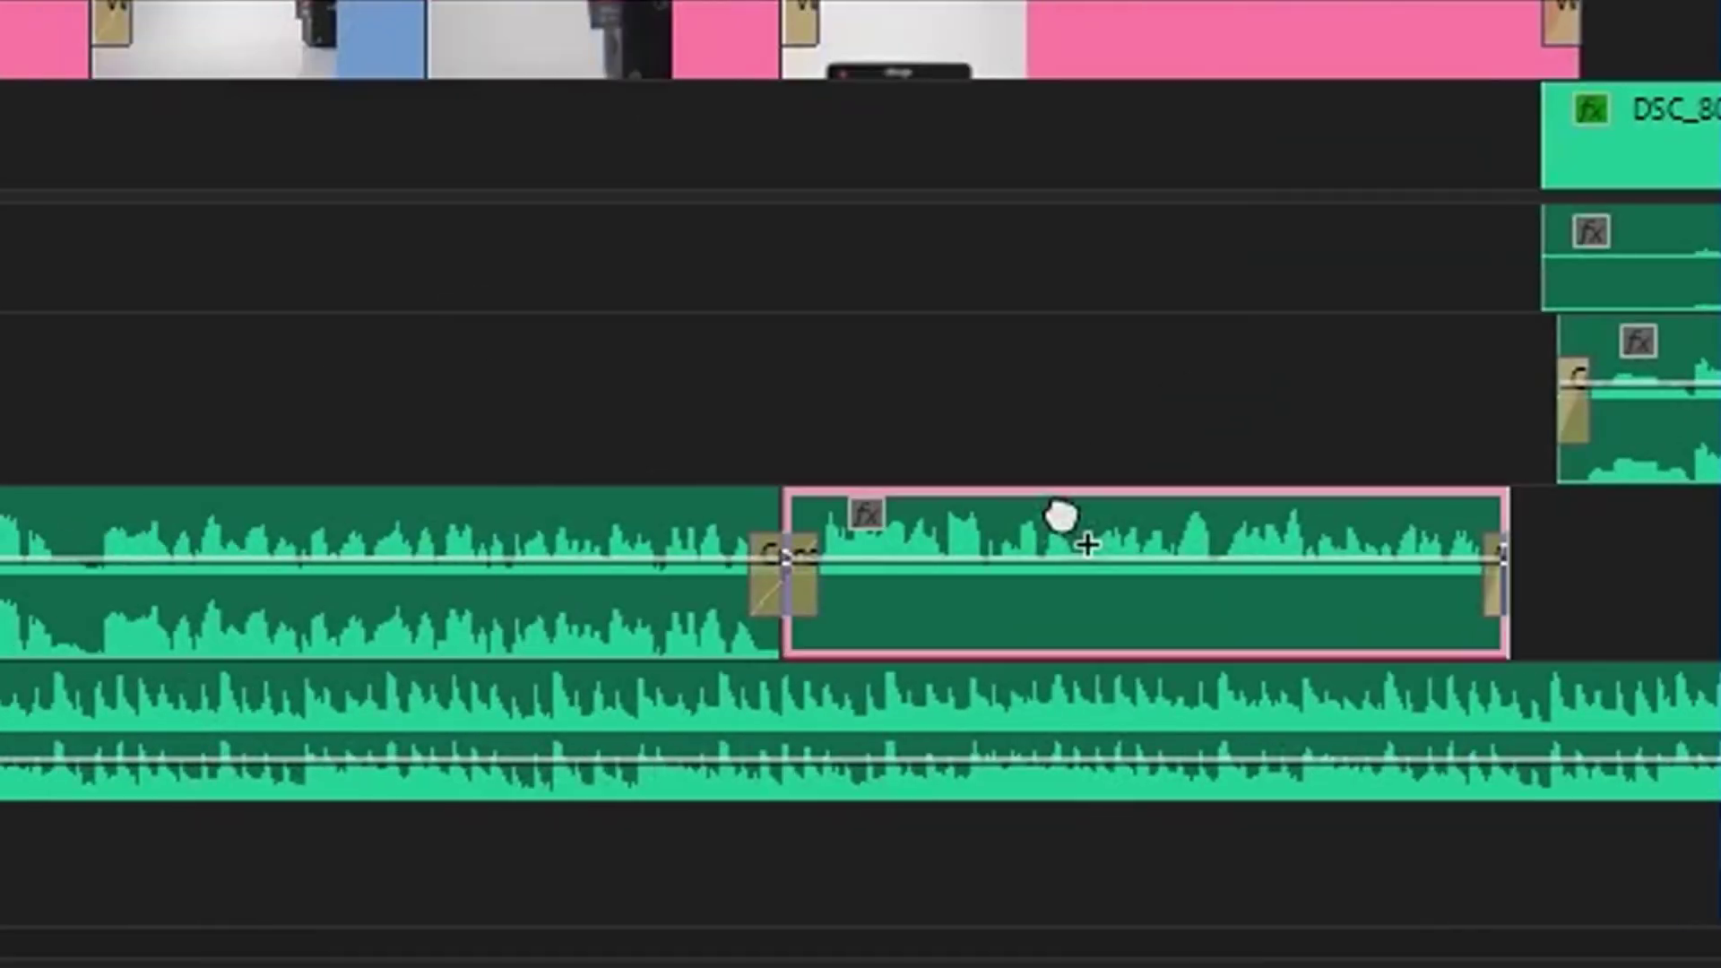
pyautogui.click(1044, 591)
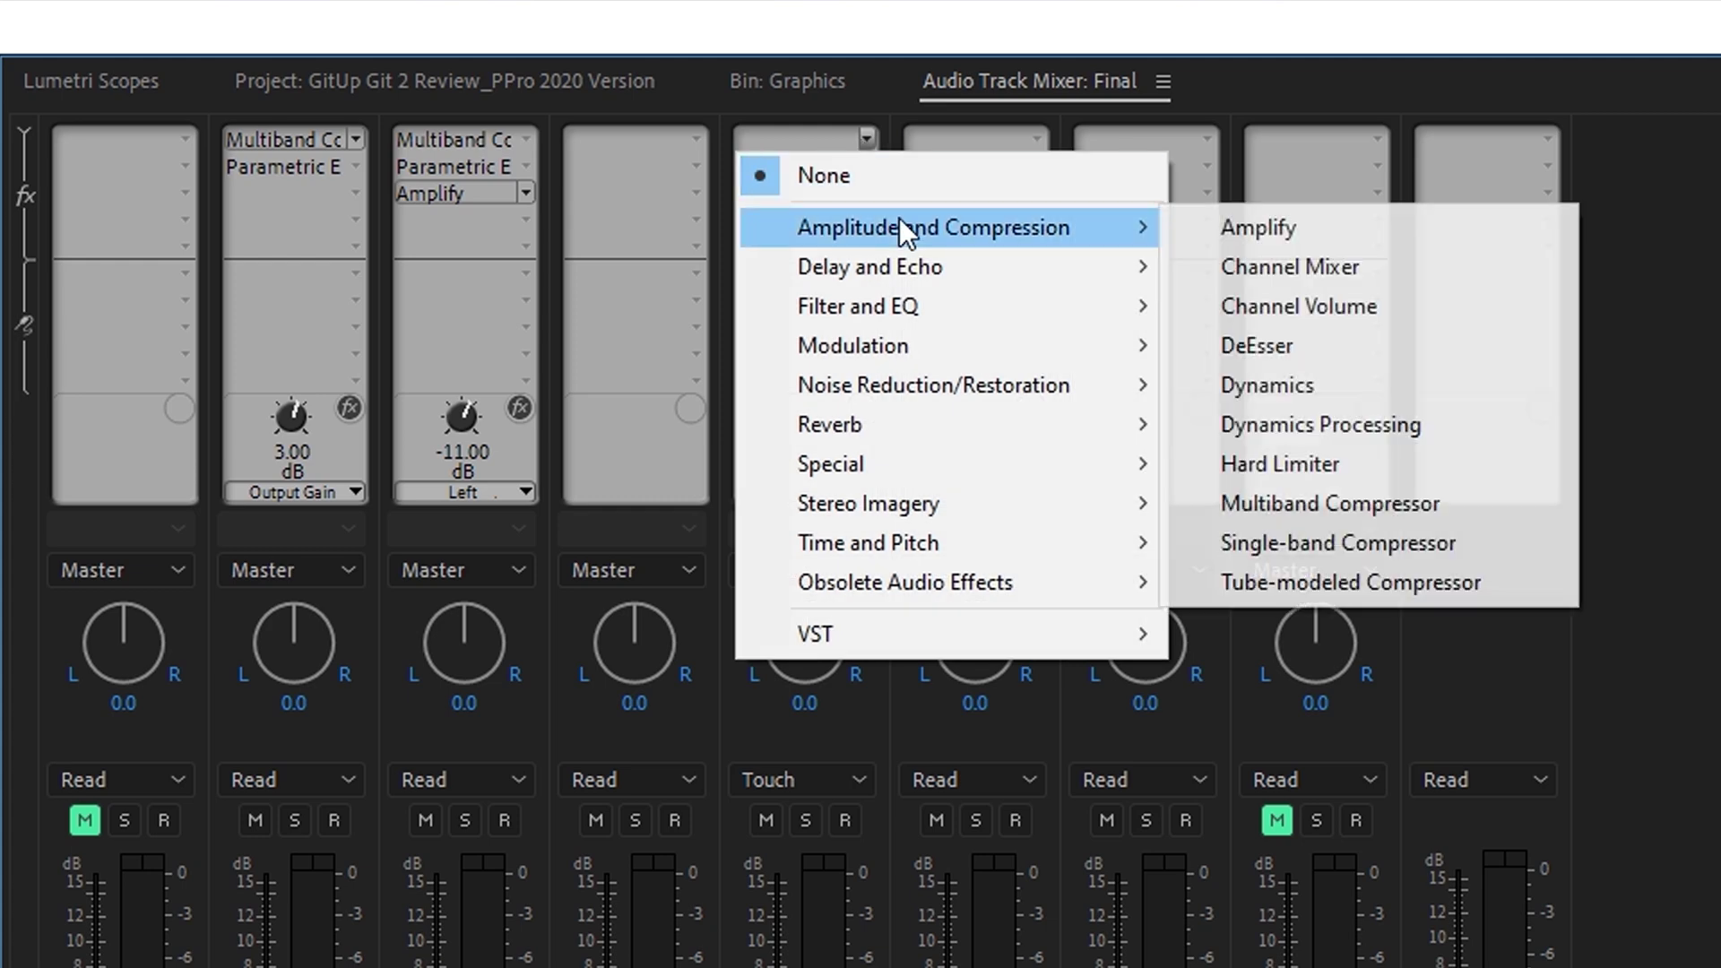
# Add a Channel Mixer to audio track 5 with the right output at L 100%, R 100%.
pyautogui.click(1294, 269)
pyautogui.doubleClick(797, 138)
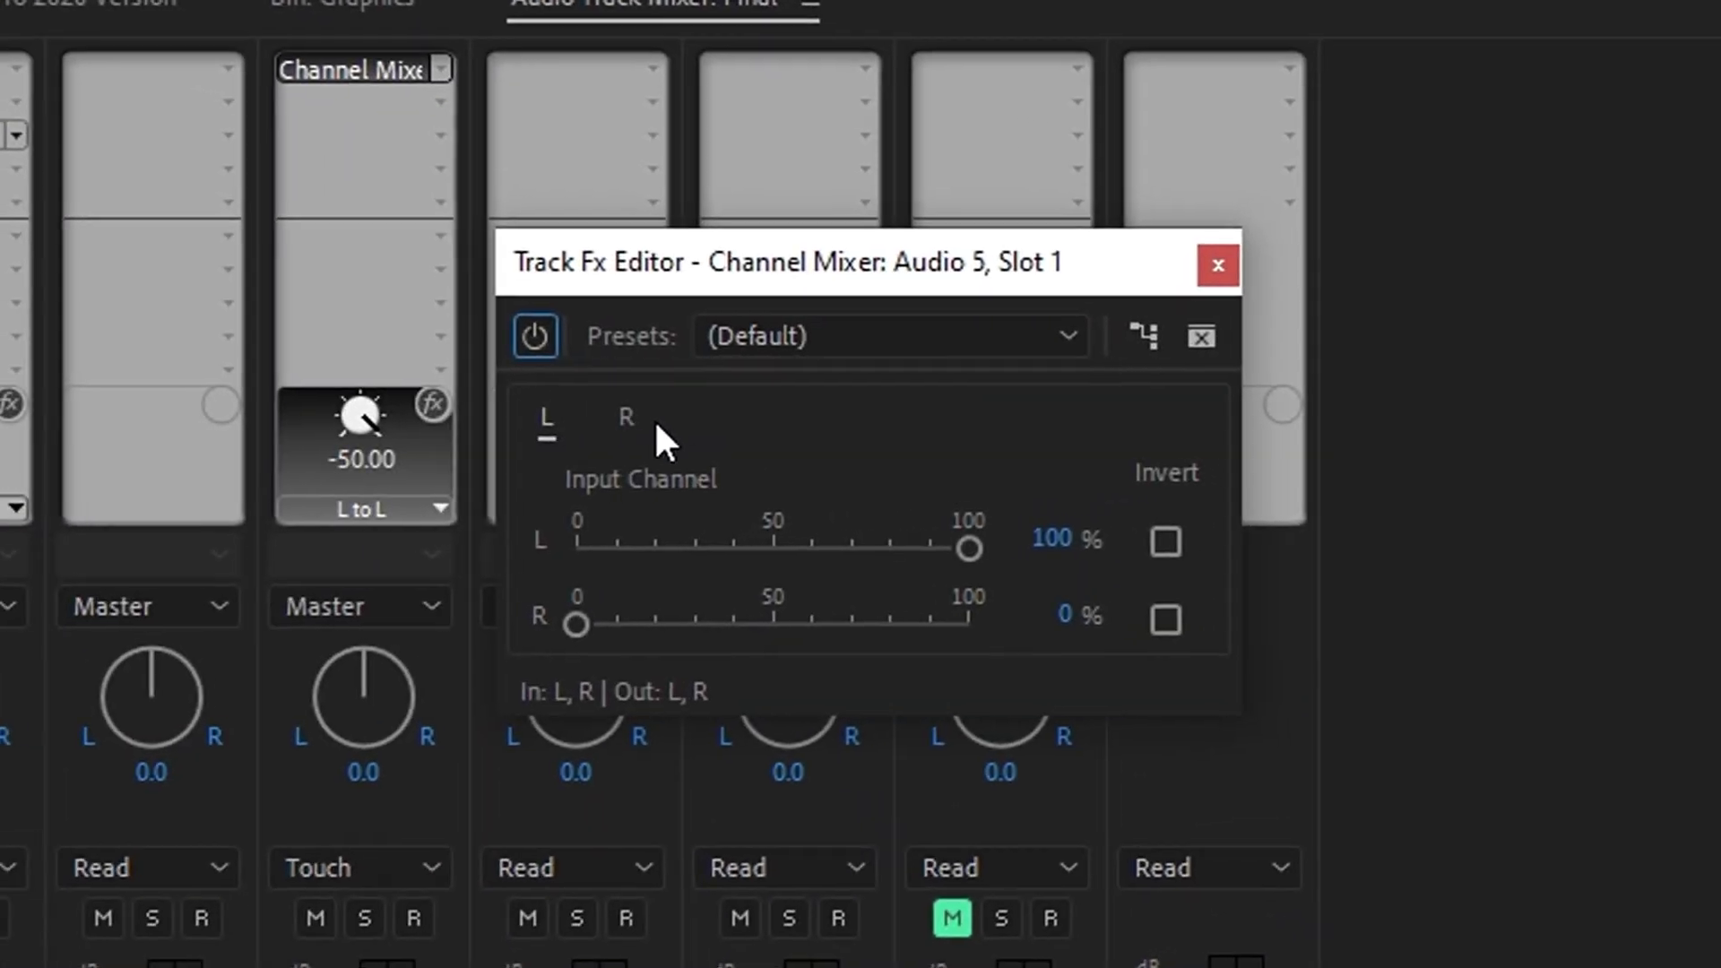
pyautogui.click(626, 418)
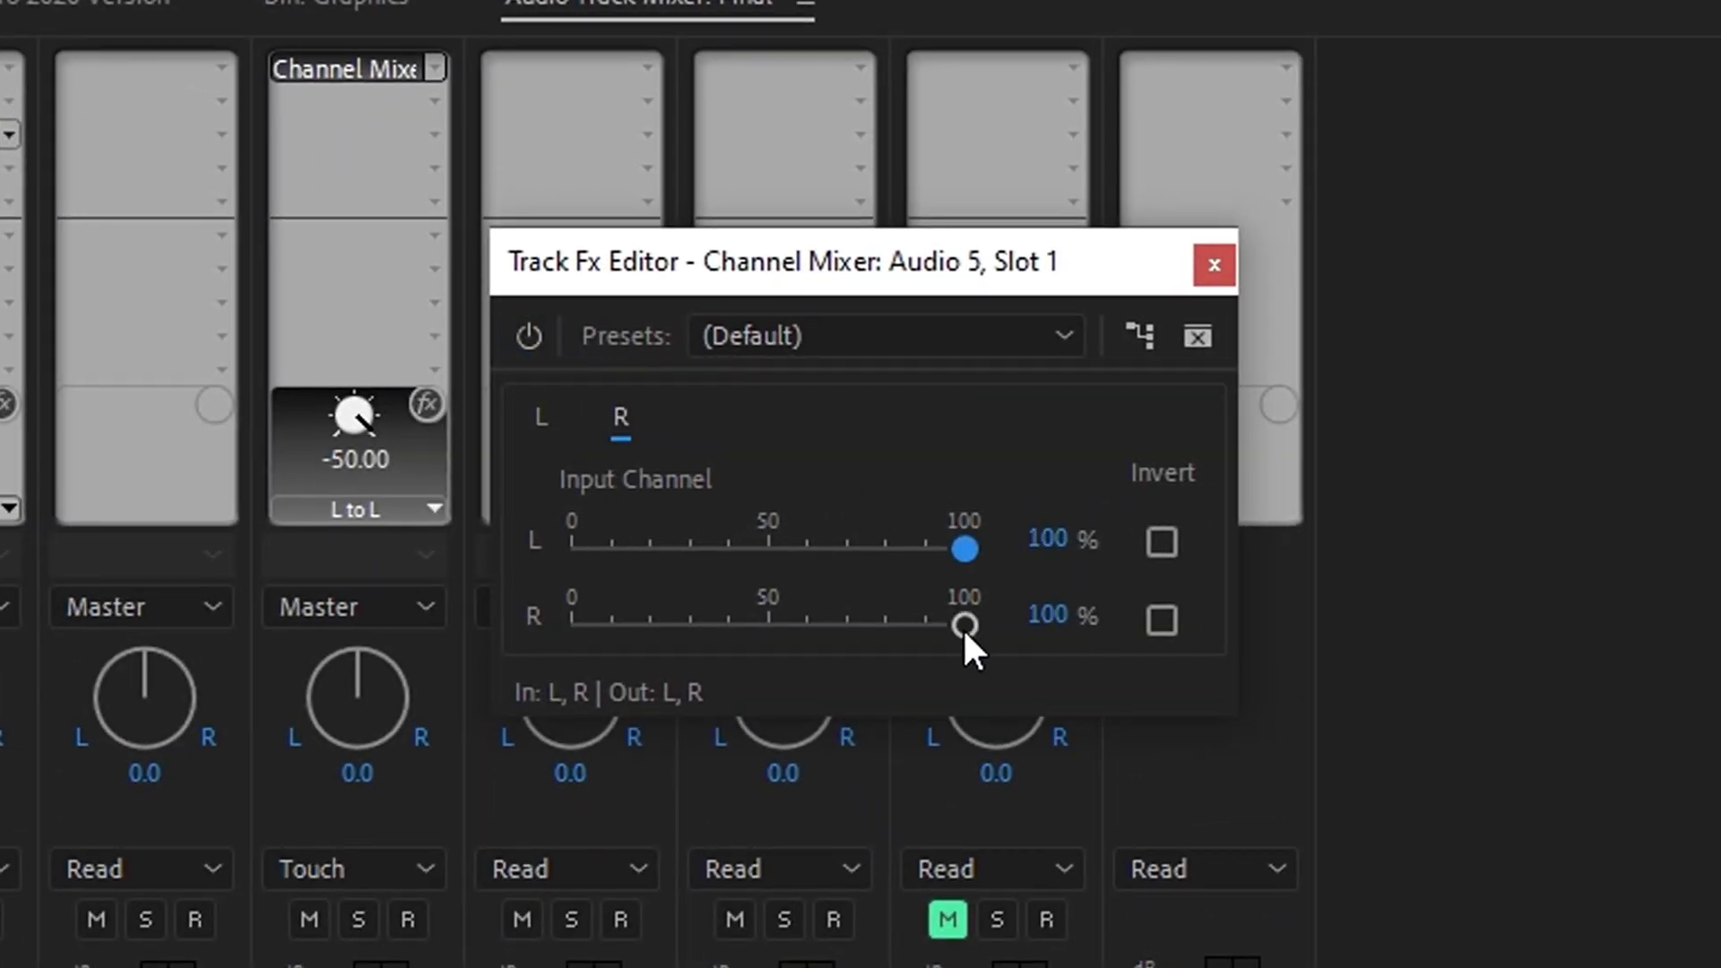
pyautogui.click(1212, 265)
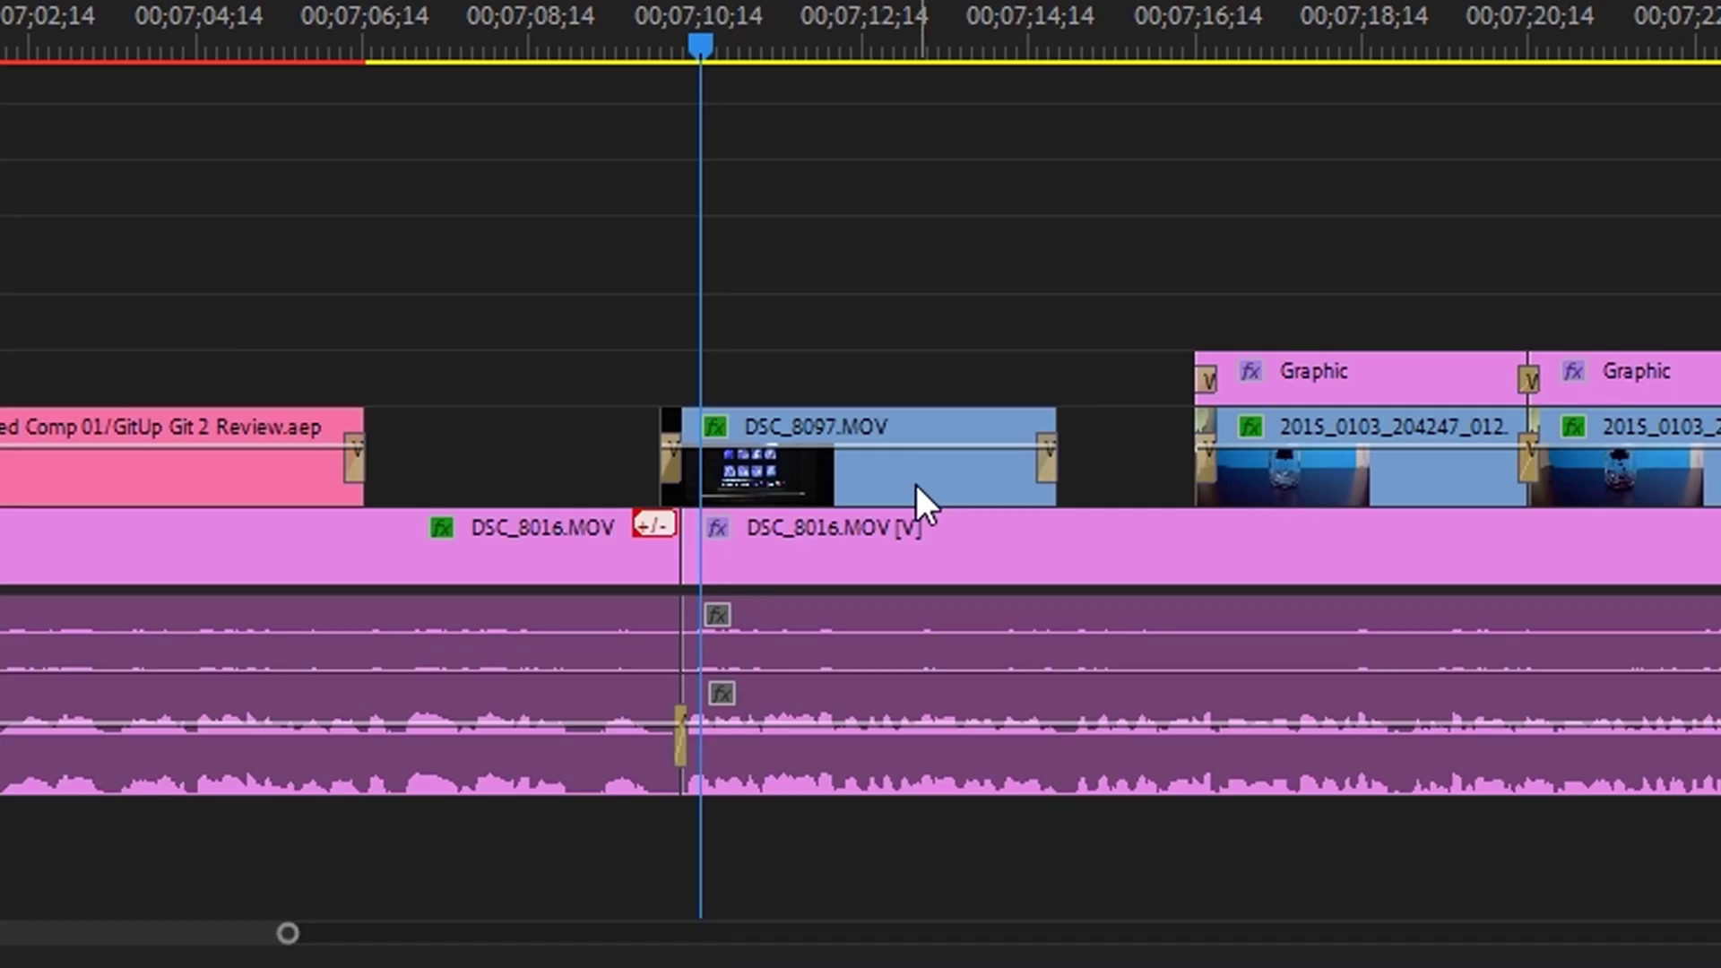
# Show a clip's context menu, then open Clip Speed/Duration for DSC_8027.MOV with Ctrl+R.
pyautogui.rightClick(916, 489)
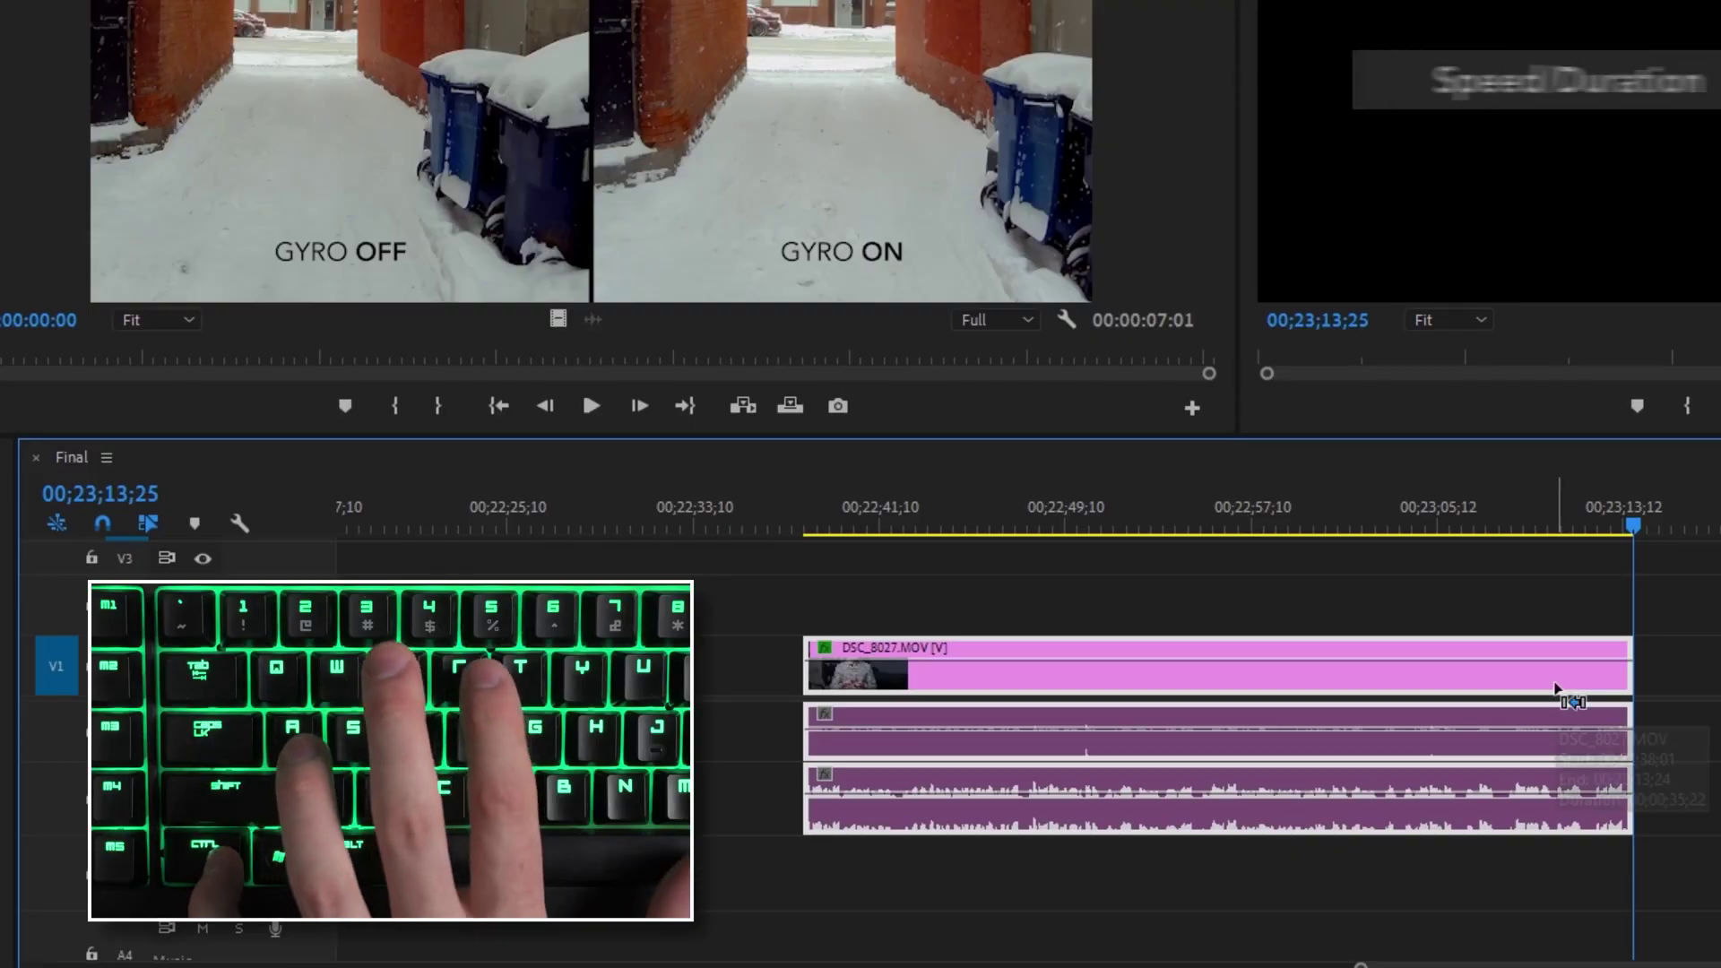
pyautogui.hotkey('ctrl', 'r')
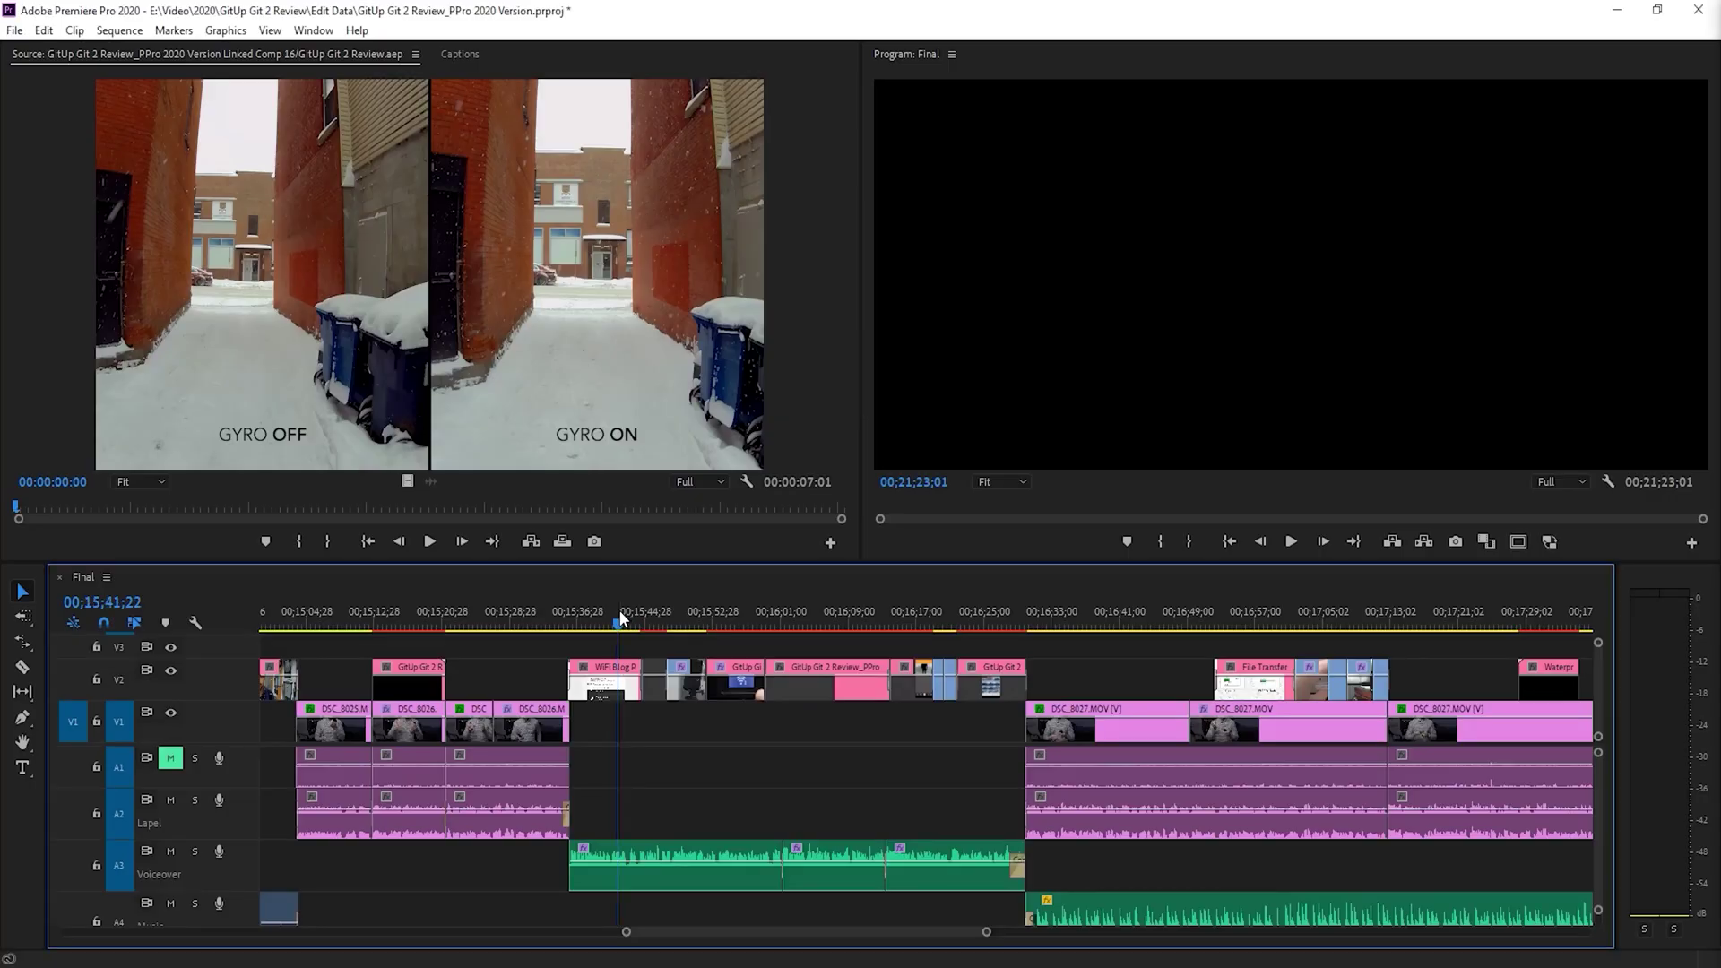
# Set an out point at 00;15;41;22 on the Final sequence, render previews, then clear the in and out points.
pyautogui.click(620, 617)
pyautogui.press('o')
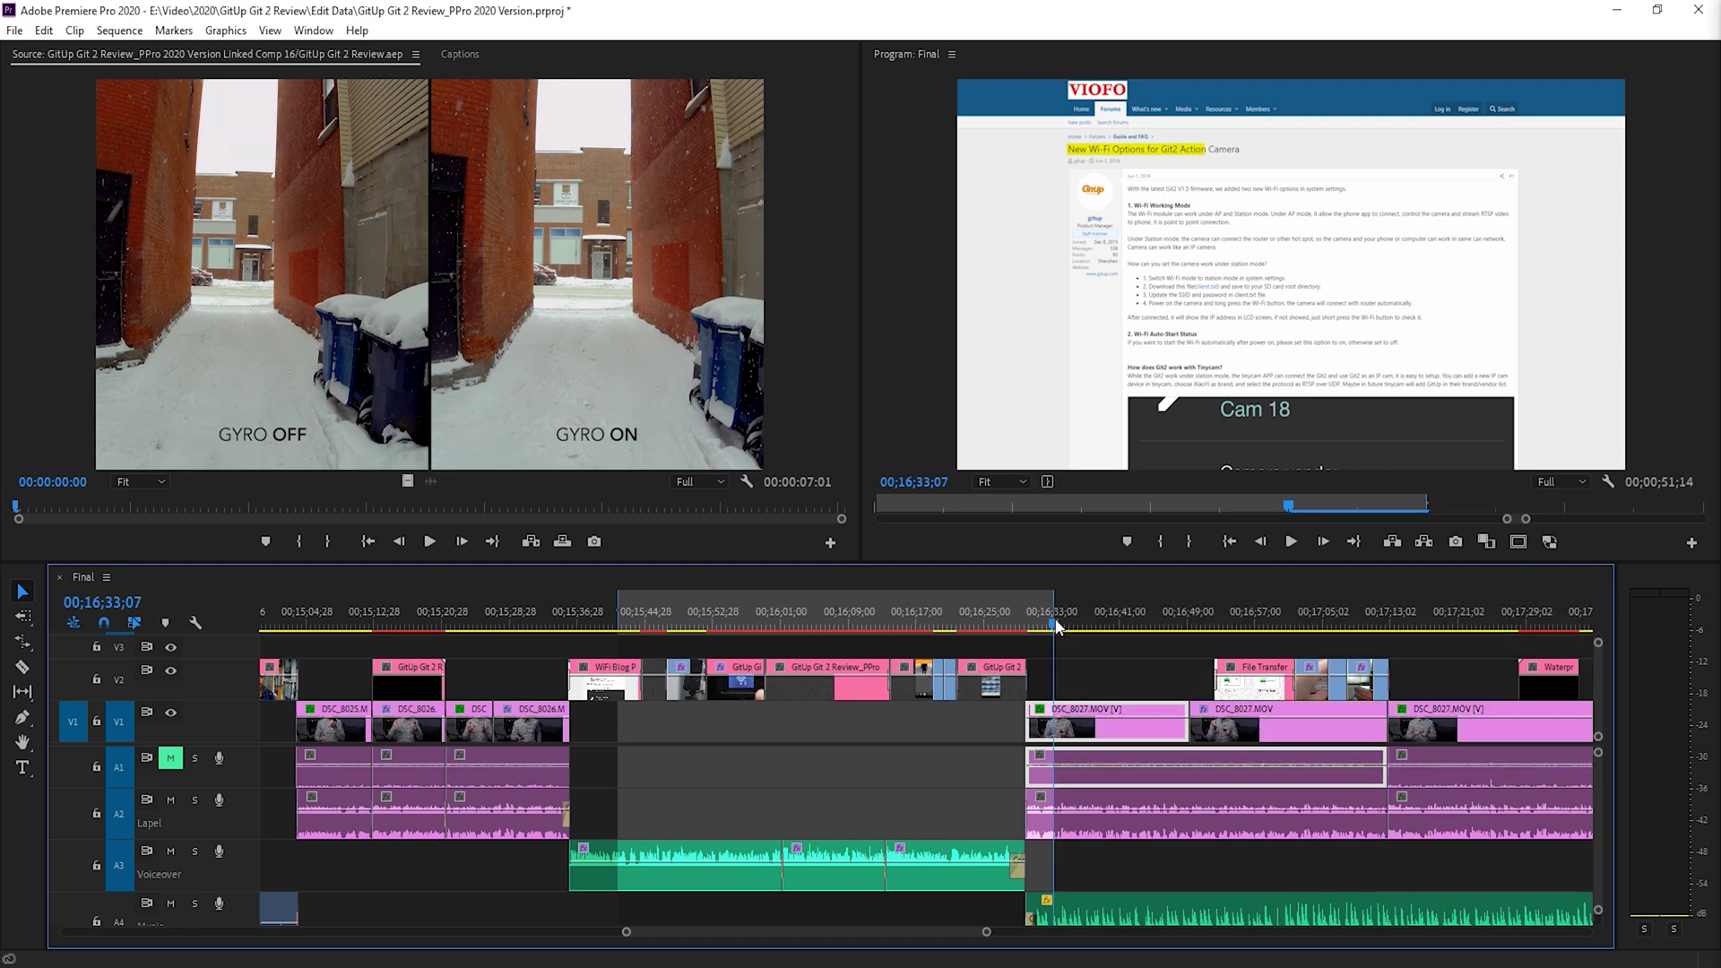
pyautogui.press('Return')
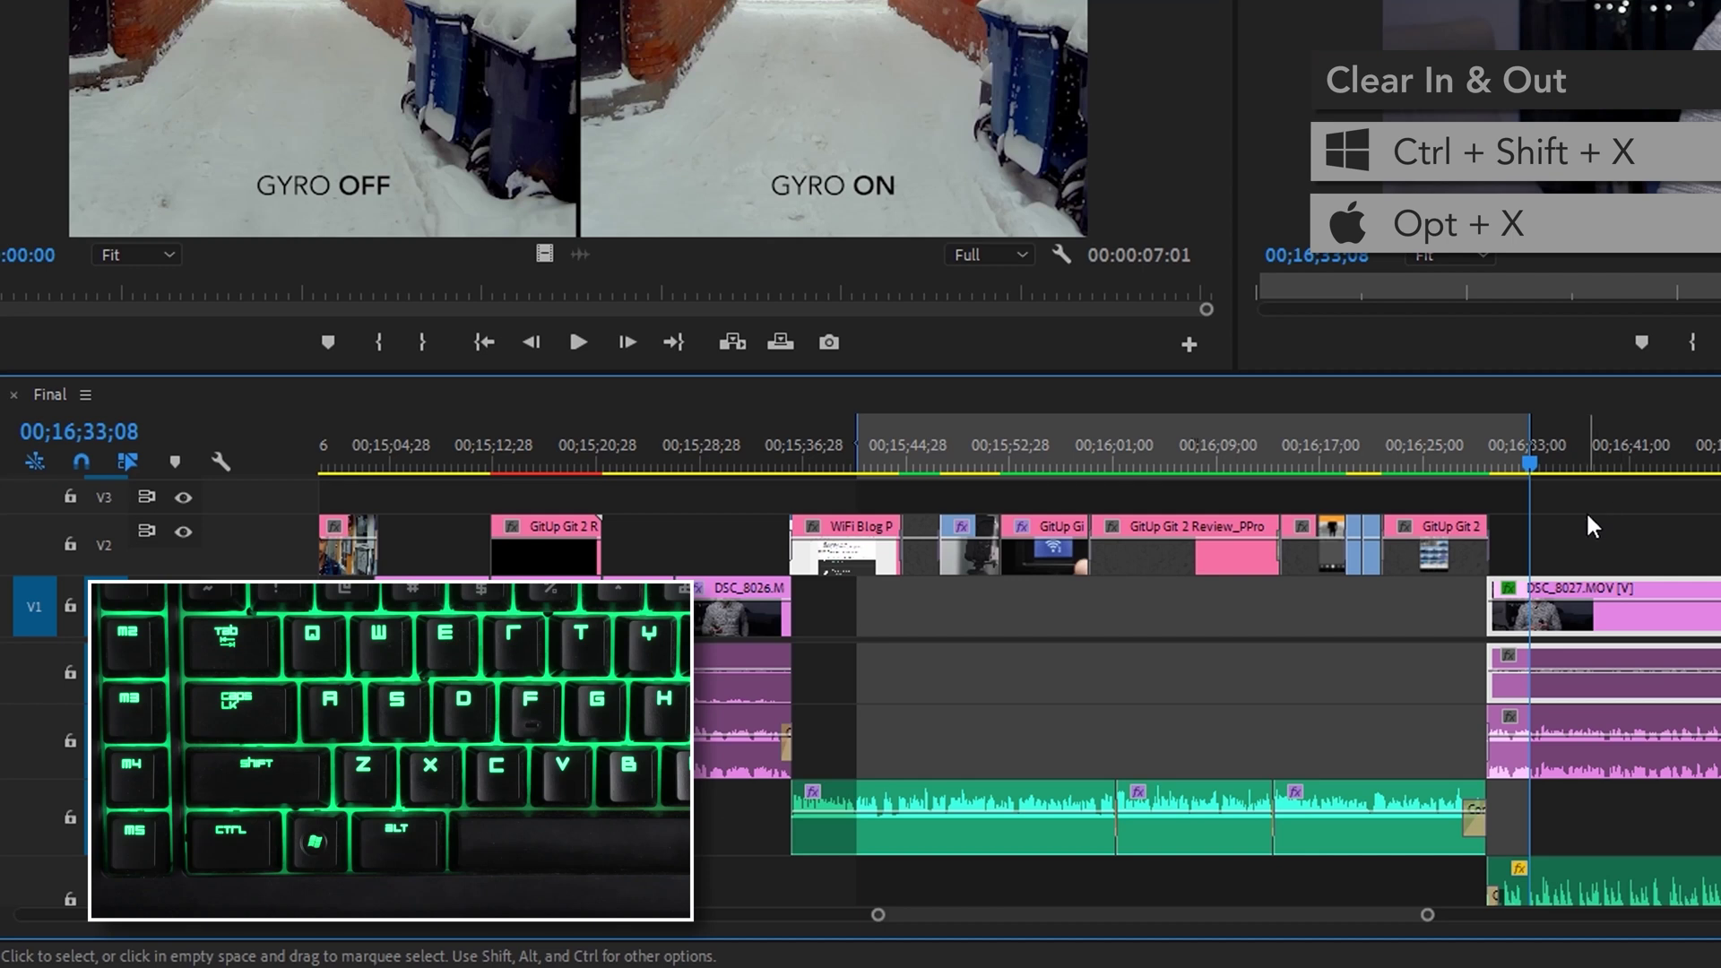
pyautogui.hotkey('ctrl', 'shift', 'x')
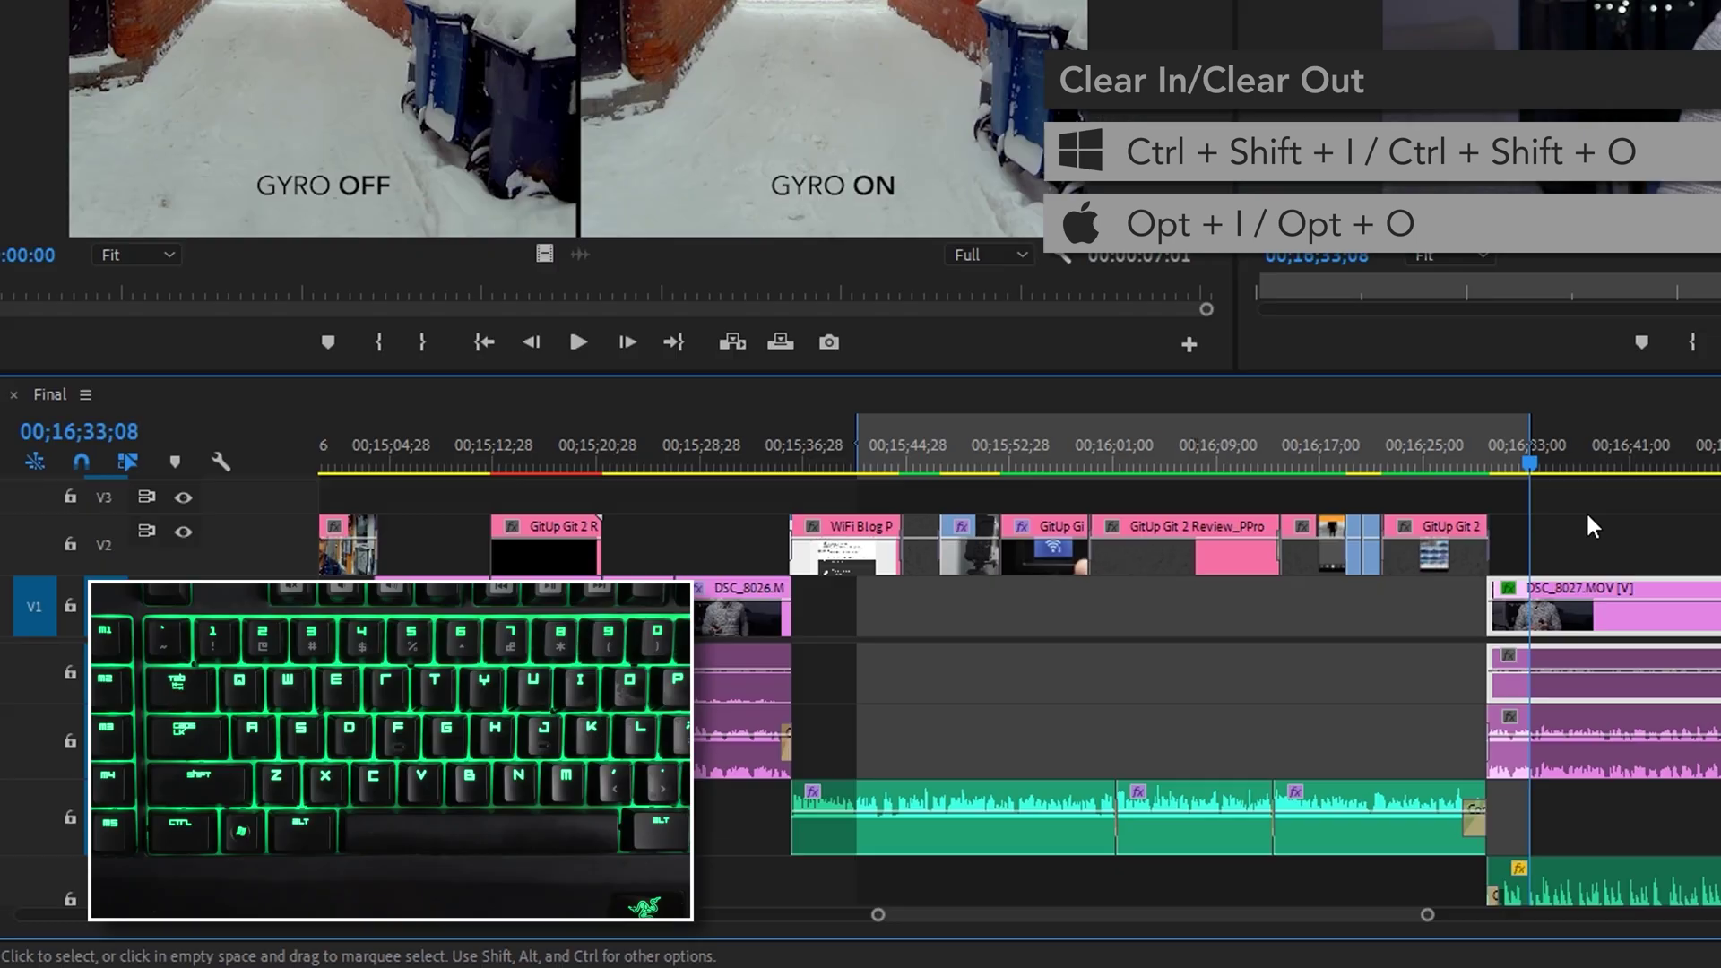
pyautogui.hotkey('ctrl', 'shift', 'i')
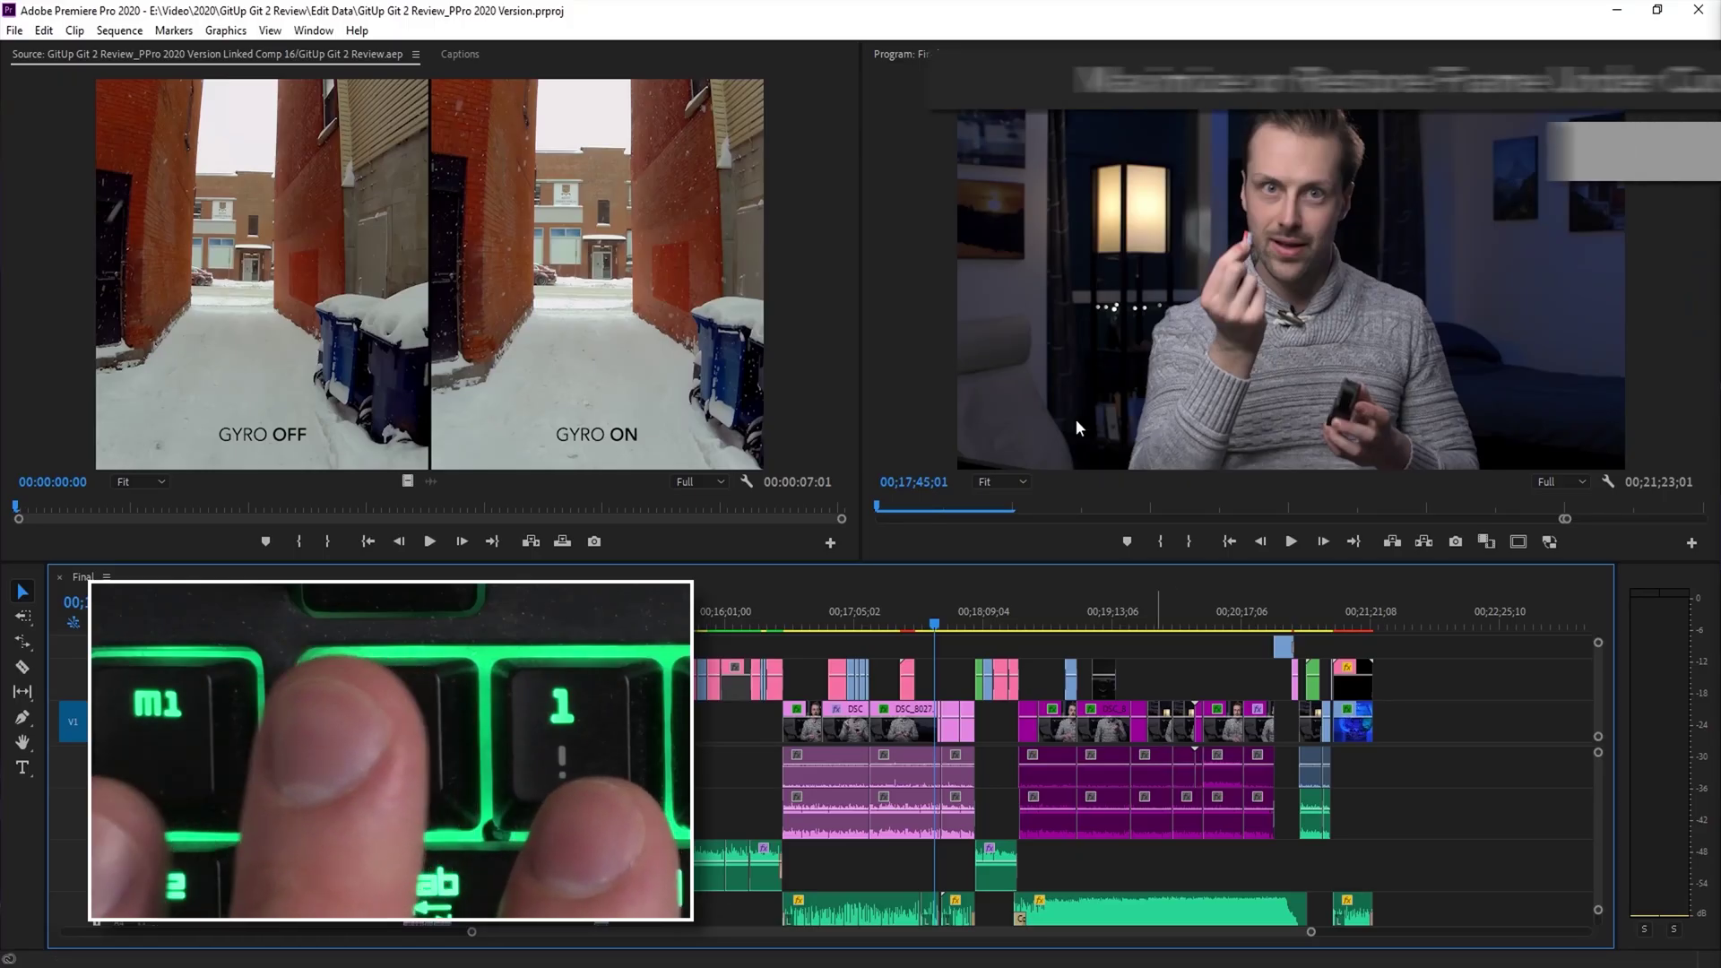
pyautogui.press('`')
pyautogui.press('`')
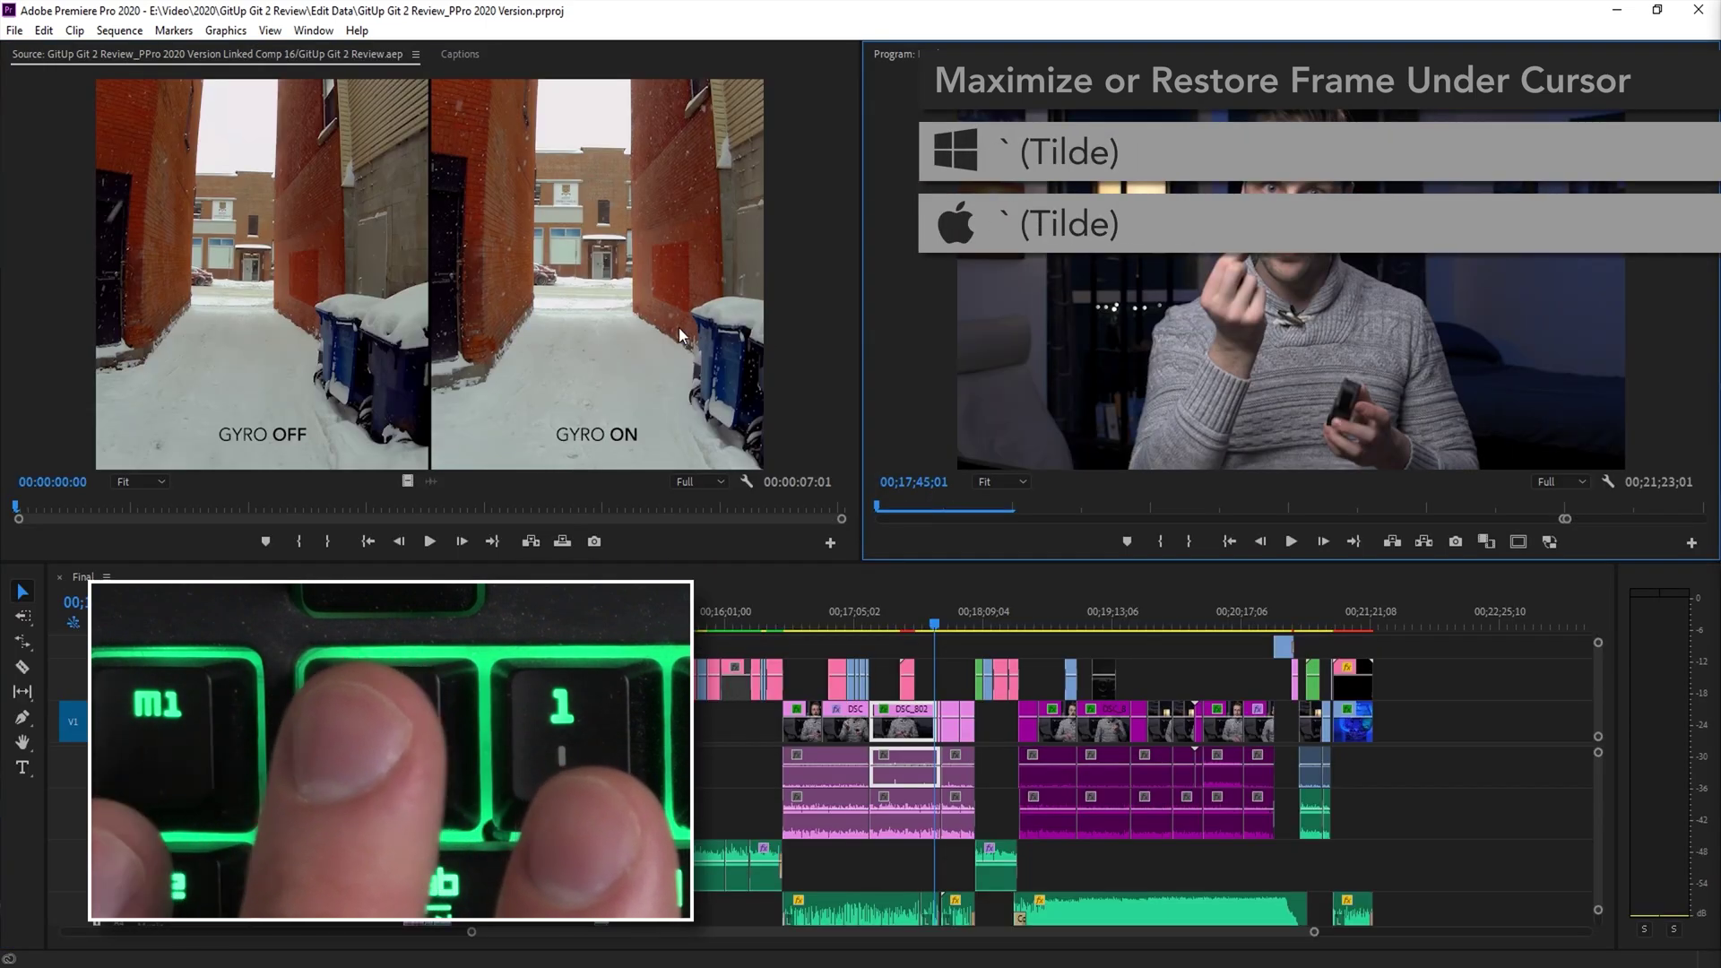
pyautogui.press('`')
pyautogui.press('`')
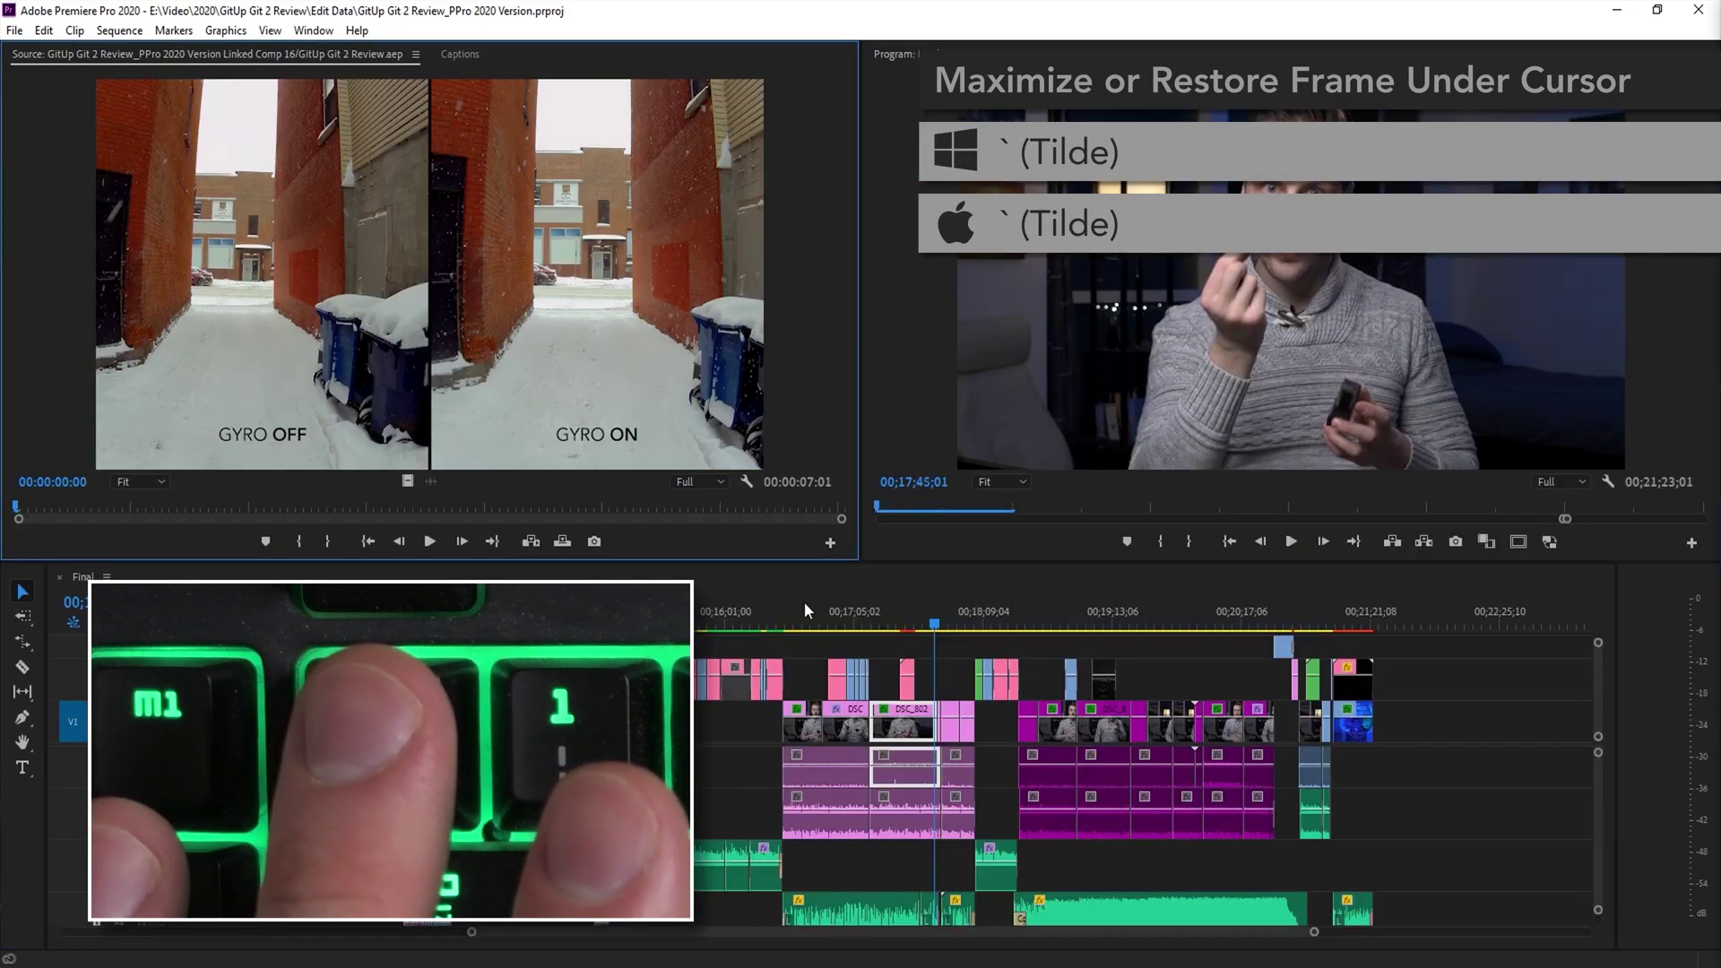
pyautogui.press('`')
pyautogui.press('`')
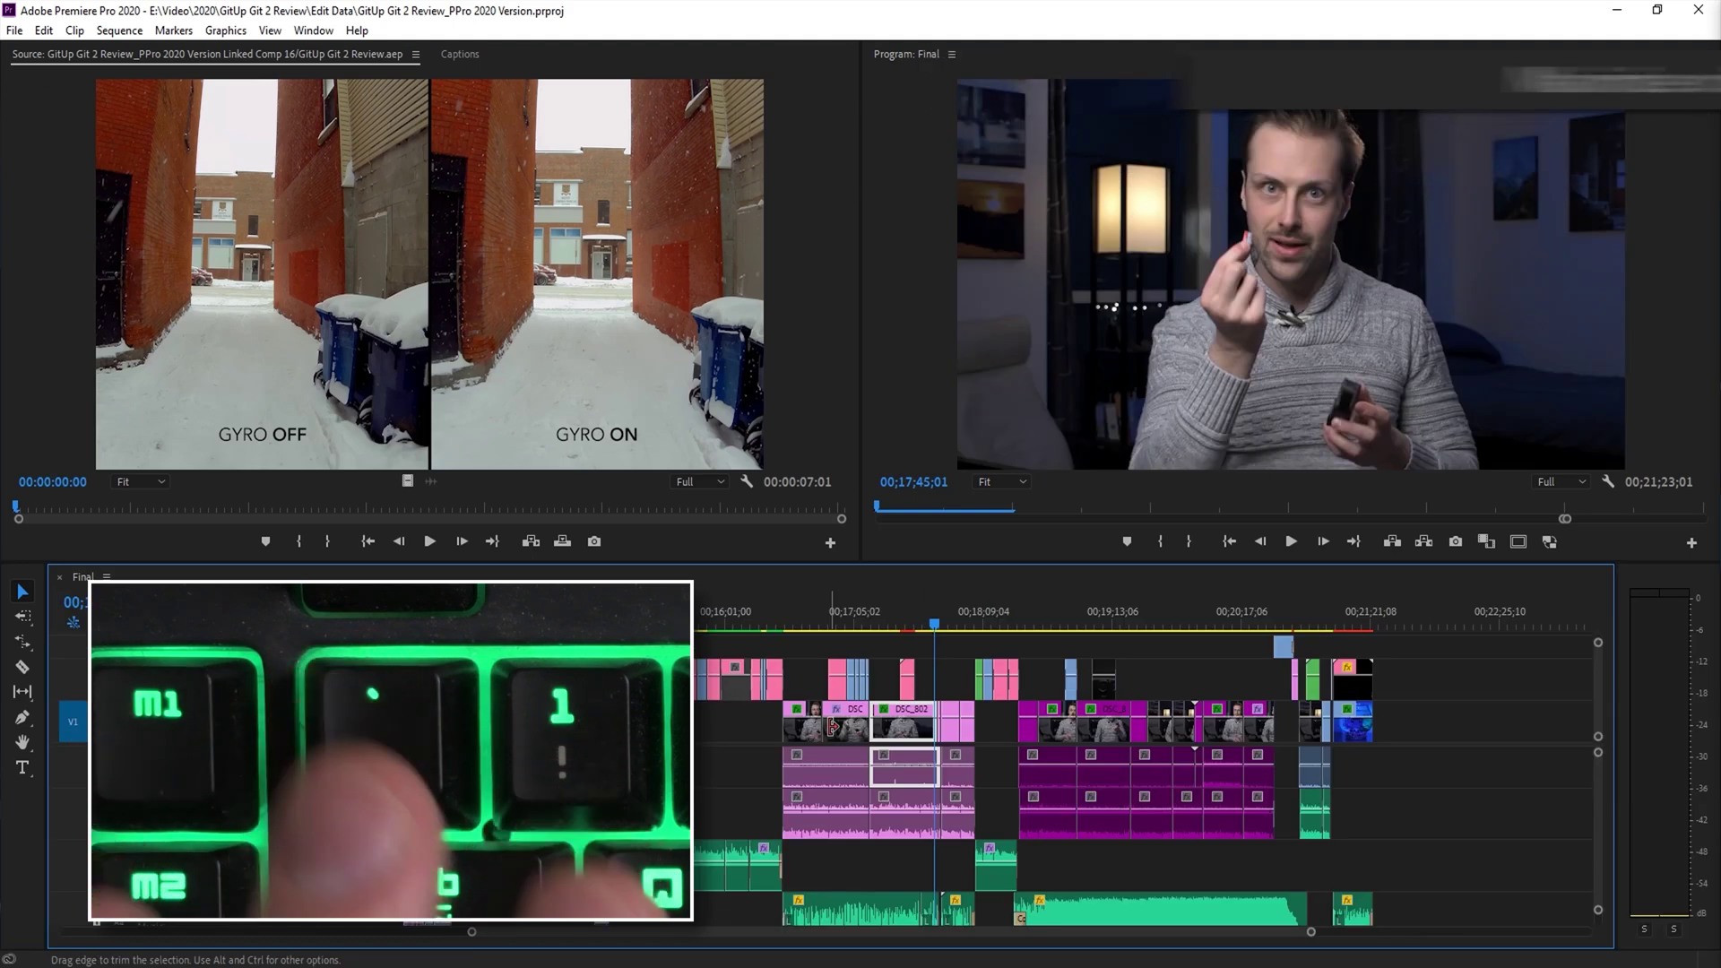
pyautogui.hotkey('shift', '`')
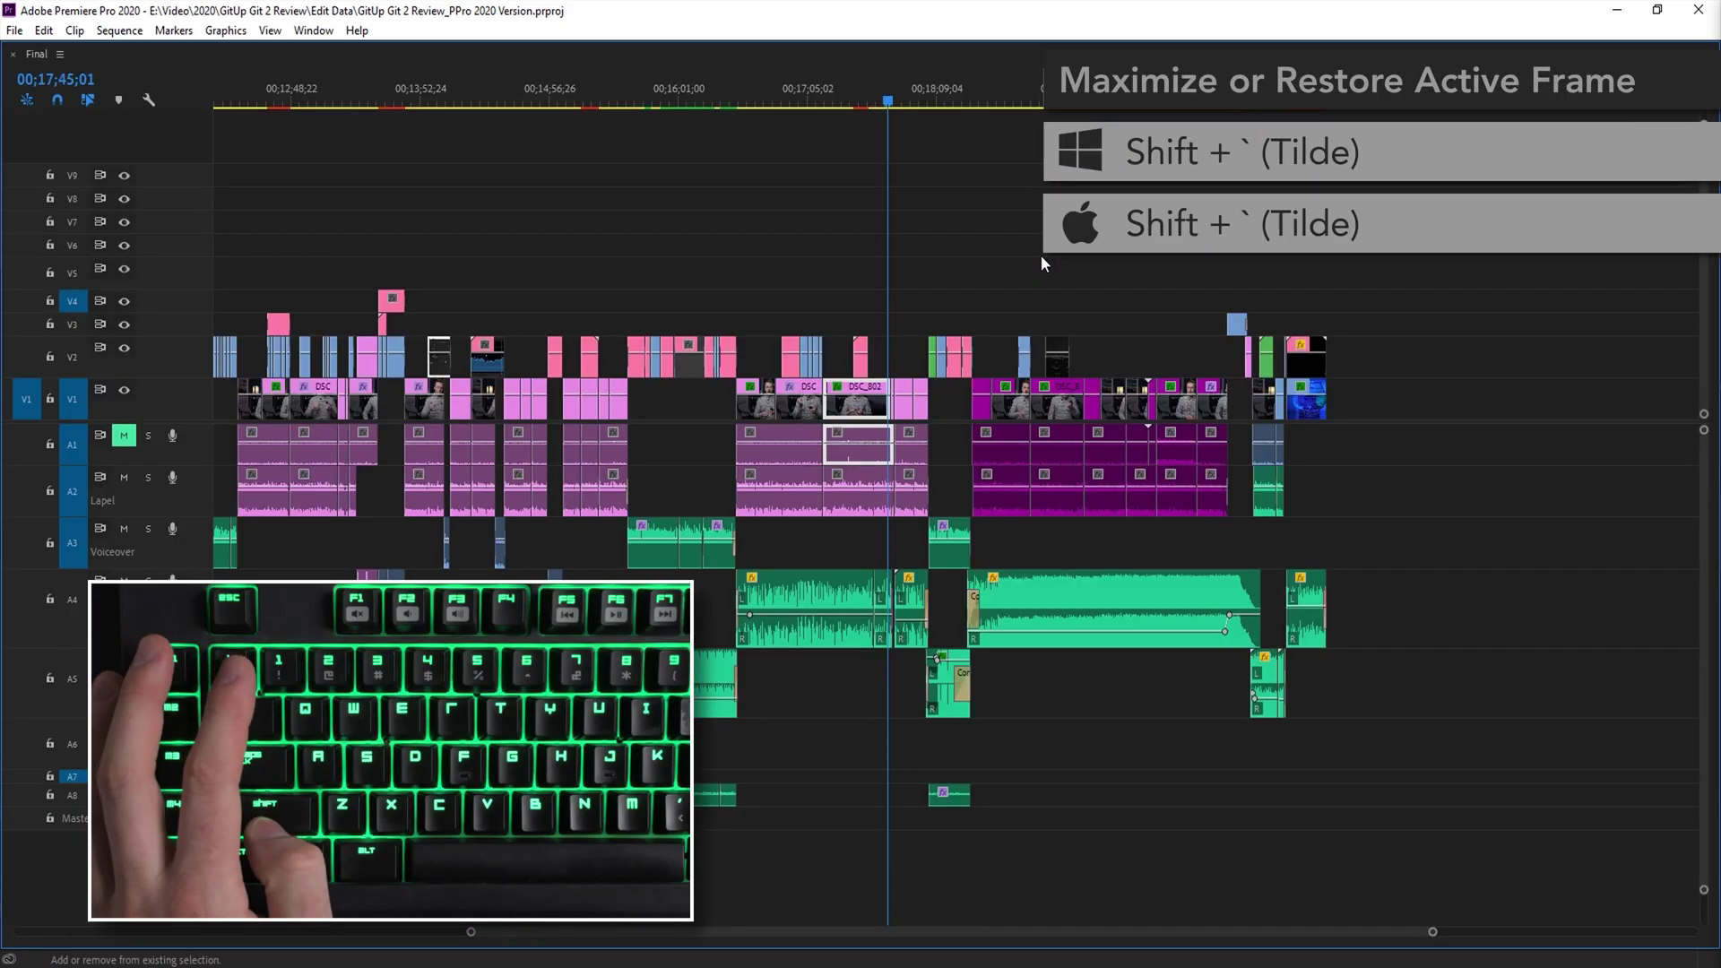
pyautogui.hotkey('shift', '`')
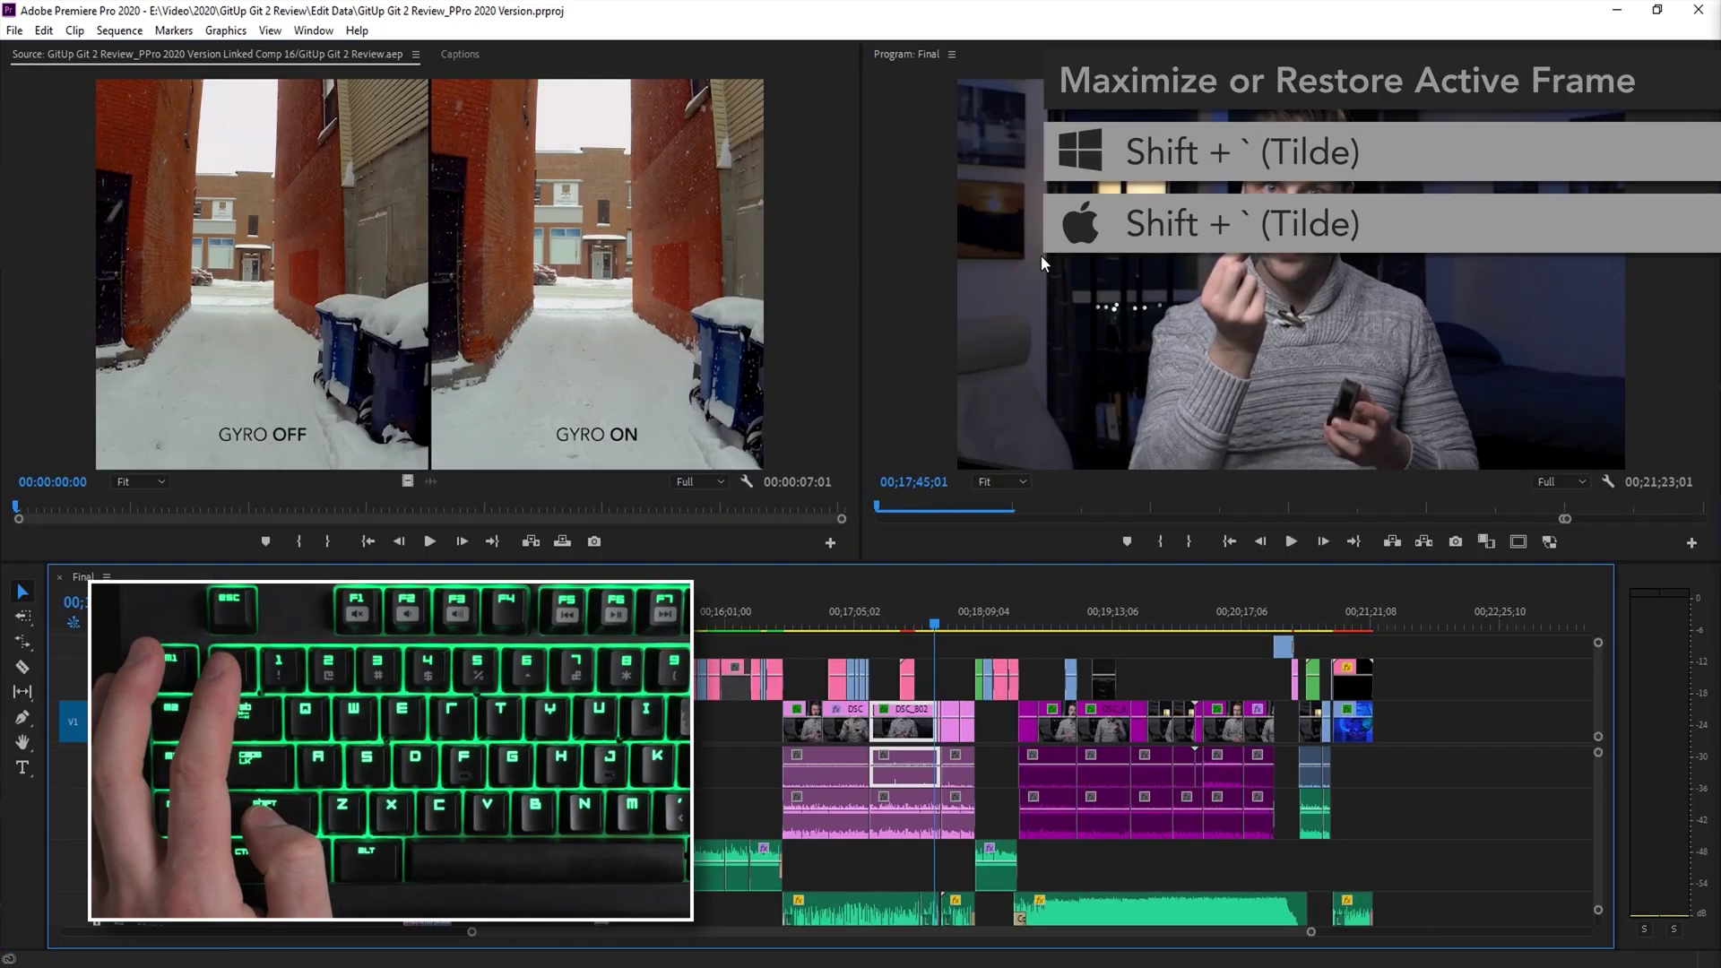
pyautogui.hotkey('shift', '`')
pyautogui.hotkey('shift', '`')
pyautogui.click(732, 282)
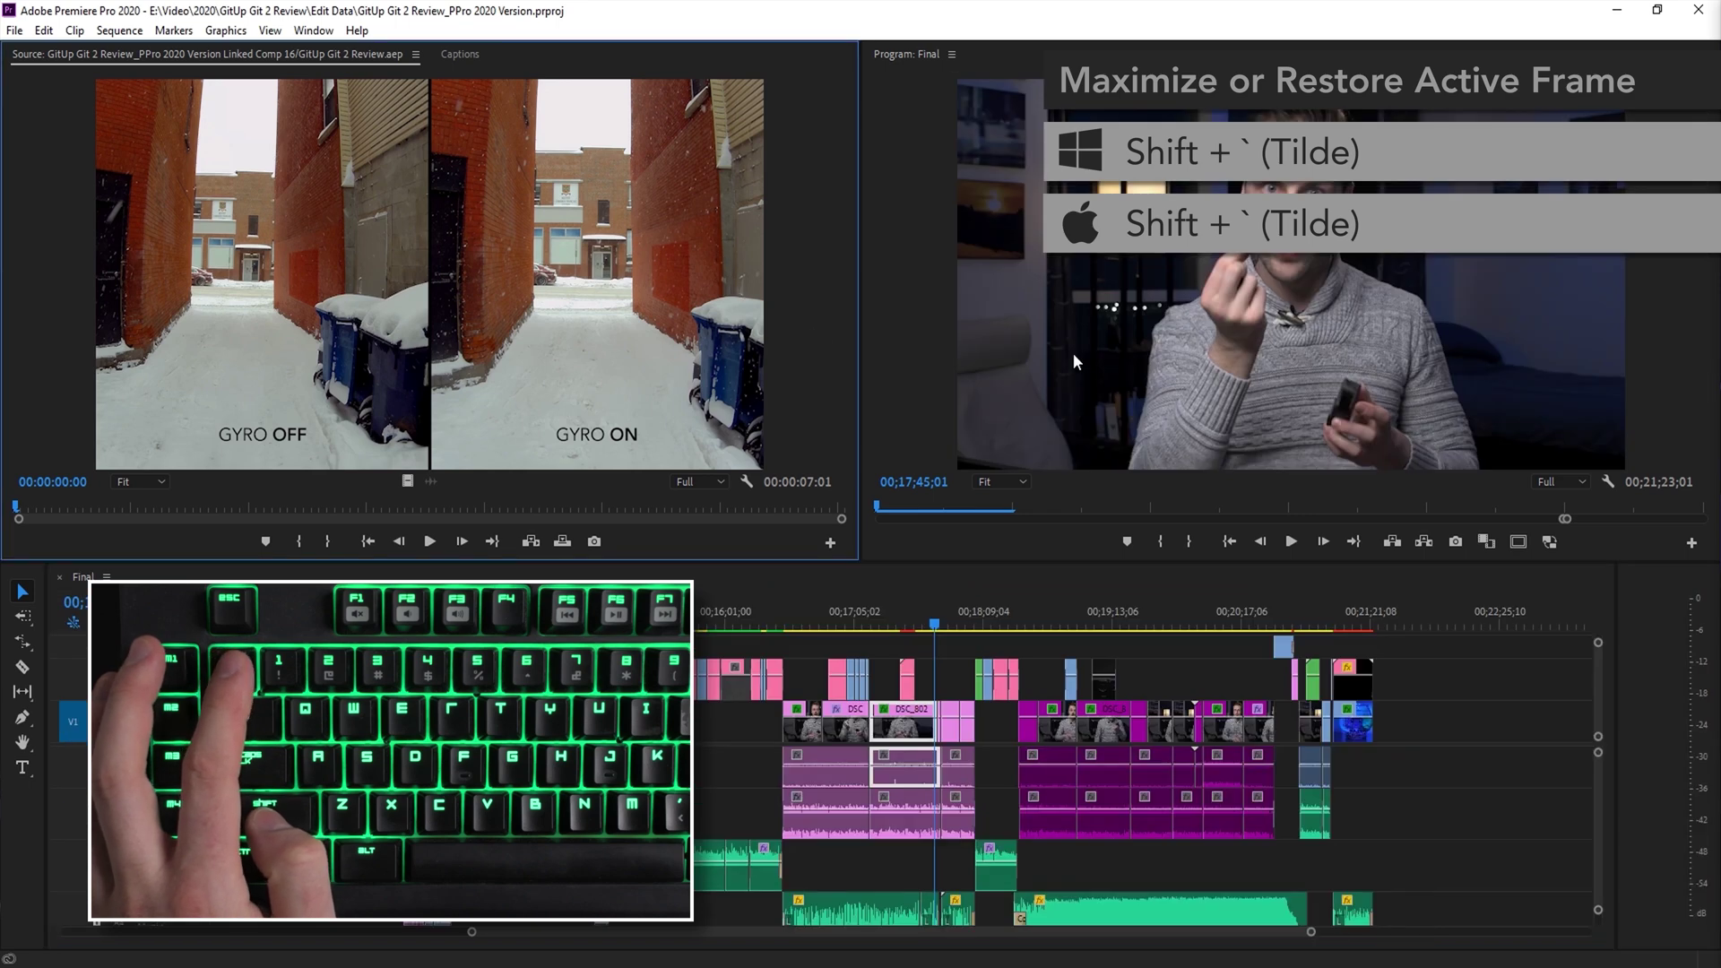
pyautogui.hotkey('shift', '`')
pyautogui.hotkey('shift', '`')
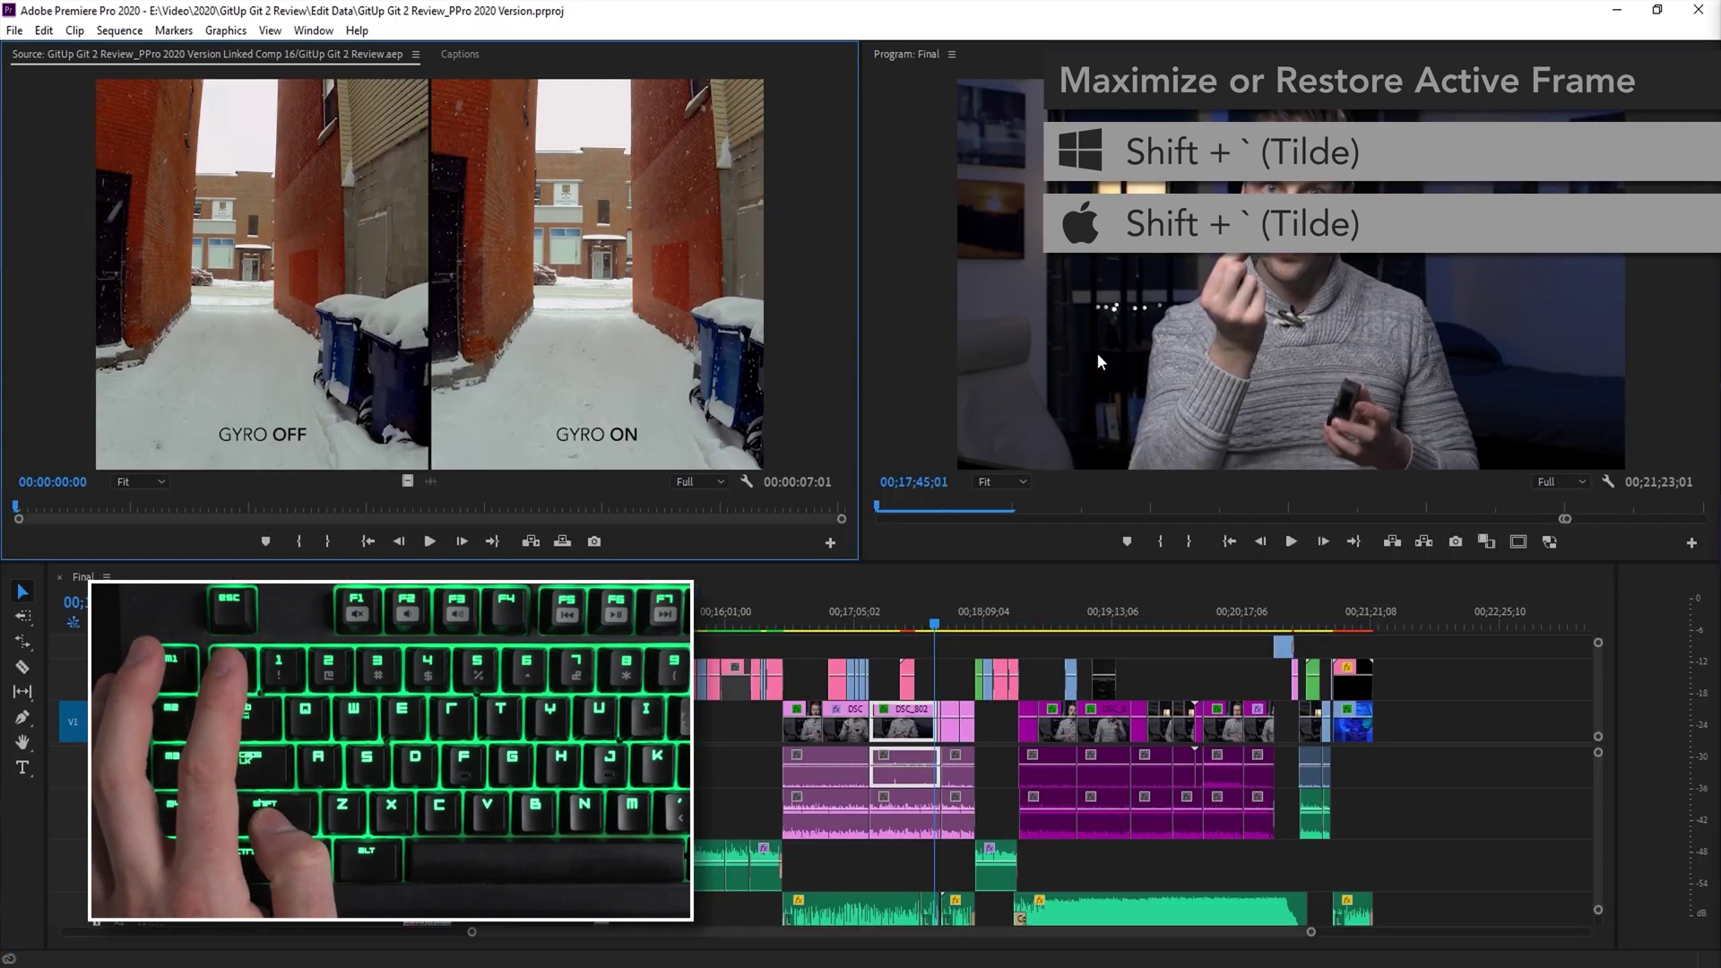